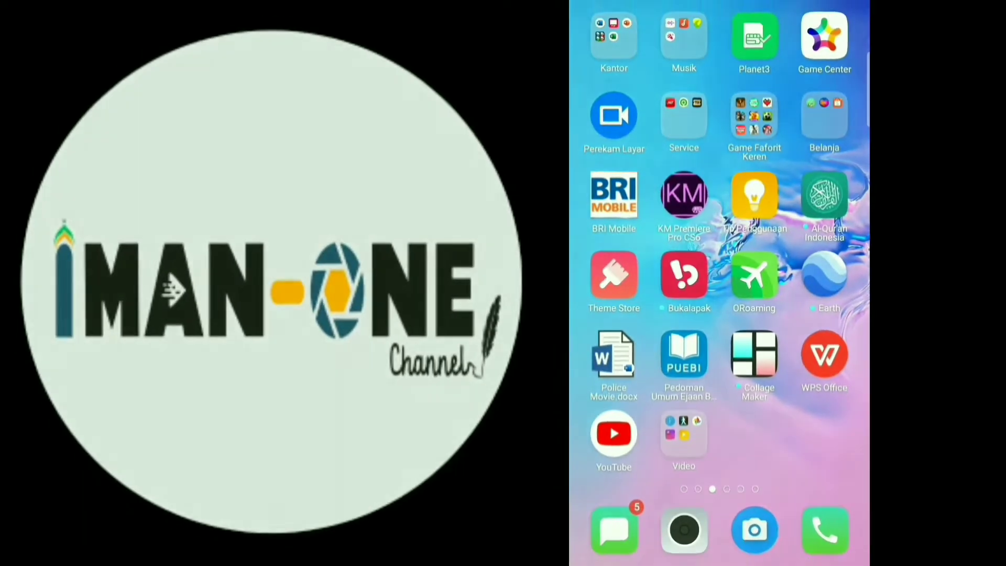
Open YouTube on the phone, find the iMAN-One Channel and browse through its list of uploaded videos.
click(613, 433)
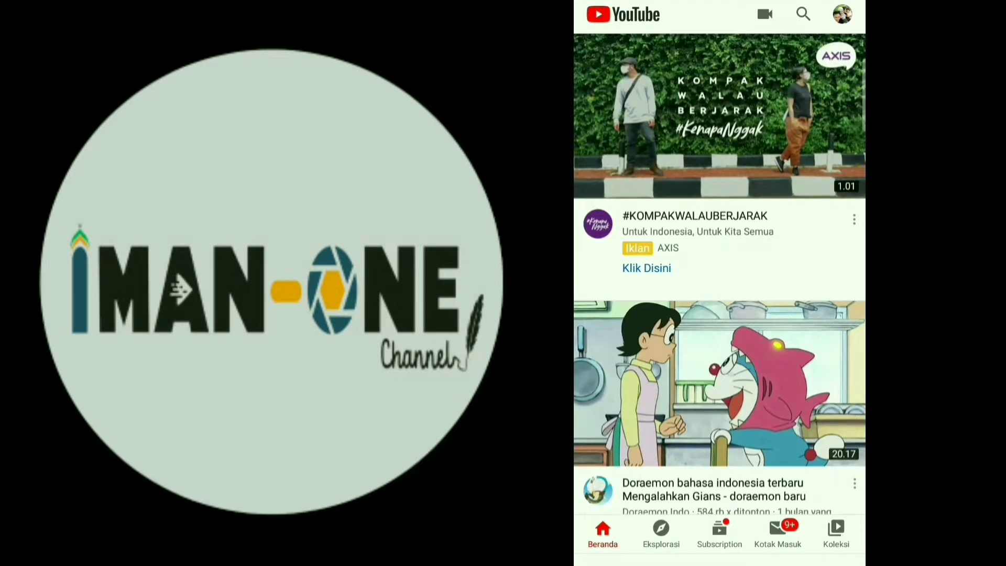
click(803, 15)
click(674, 49)
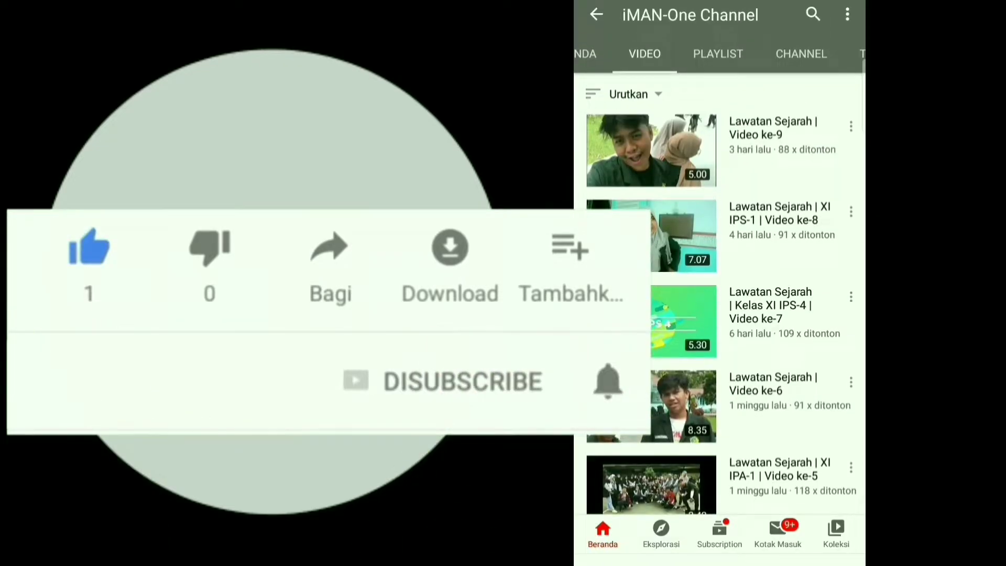
scroll(720, 273, down, 2)
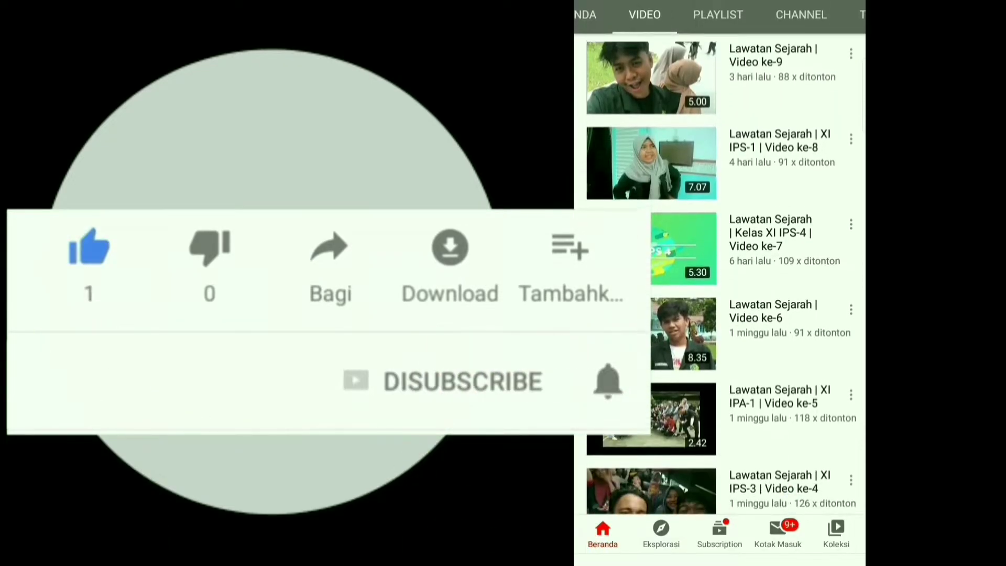
scroll(719, 273, down, 3)
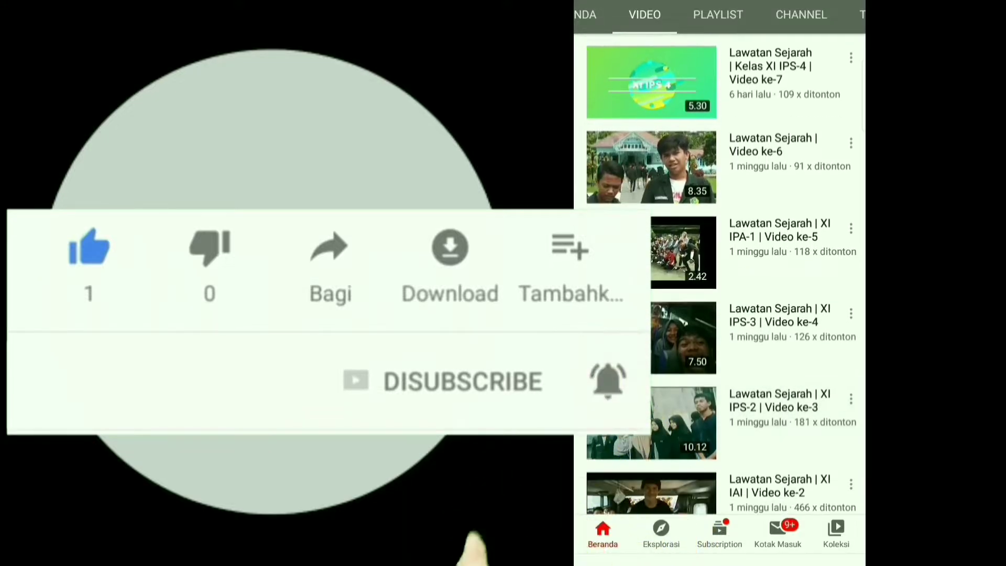
scroll(720, 272, down, 5)
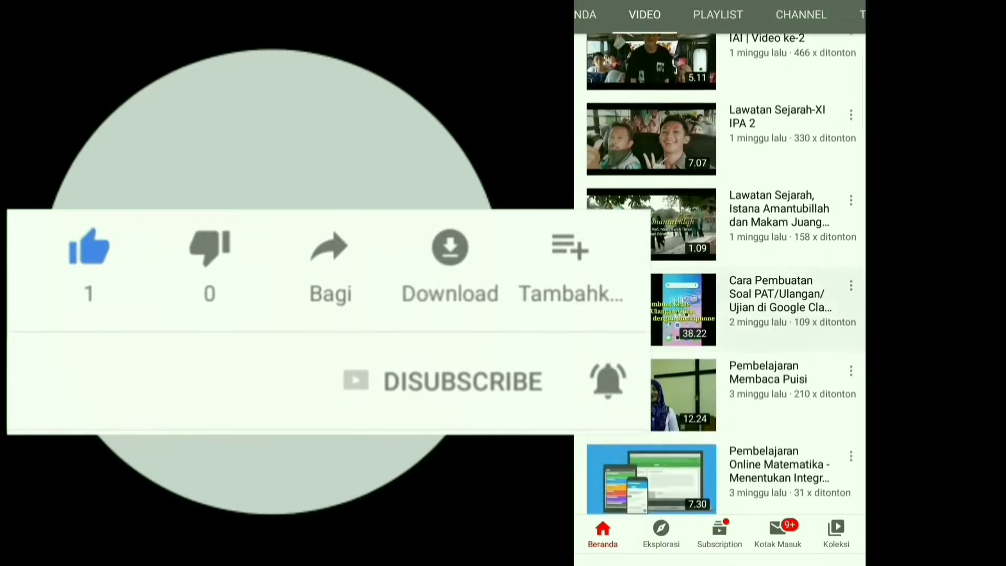
scroll(720, 272, down, 6)
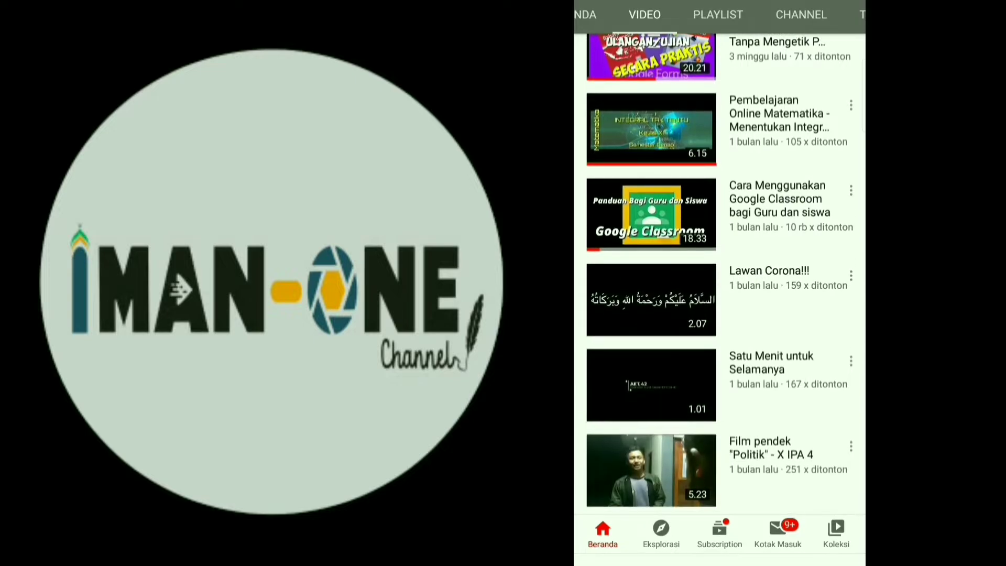
scroll(719, 272, down, 8)
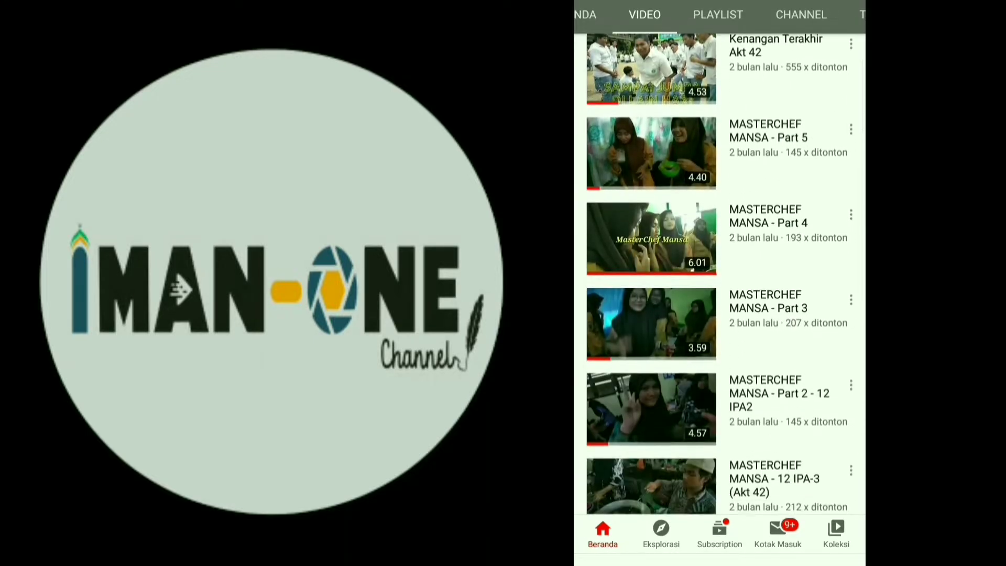
scroll(720, 273, down, 2)
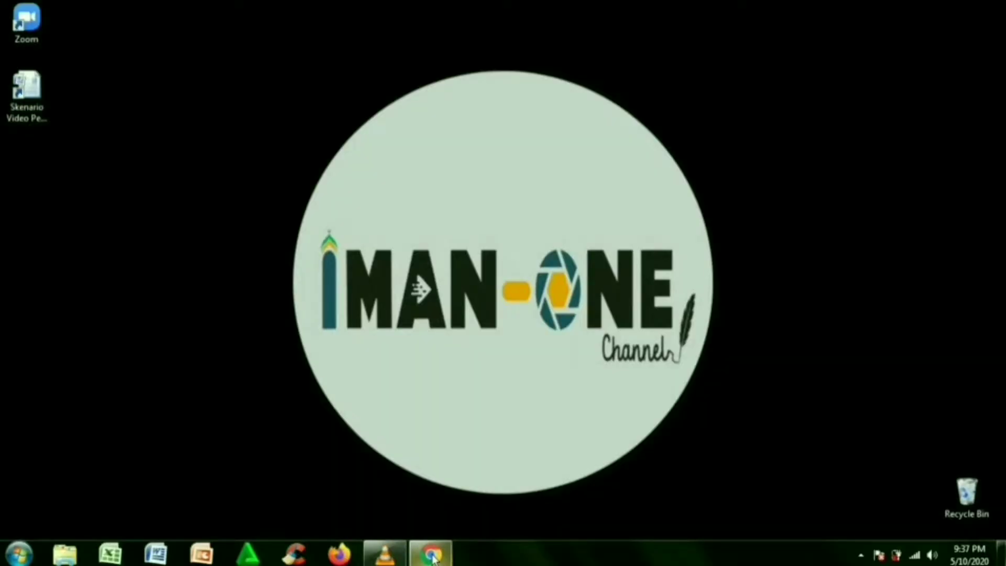
Switch to Chrome on the computer and open the Google Account page from the Google apps.
click(432, 554)
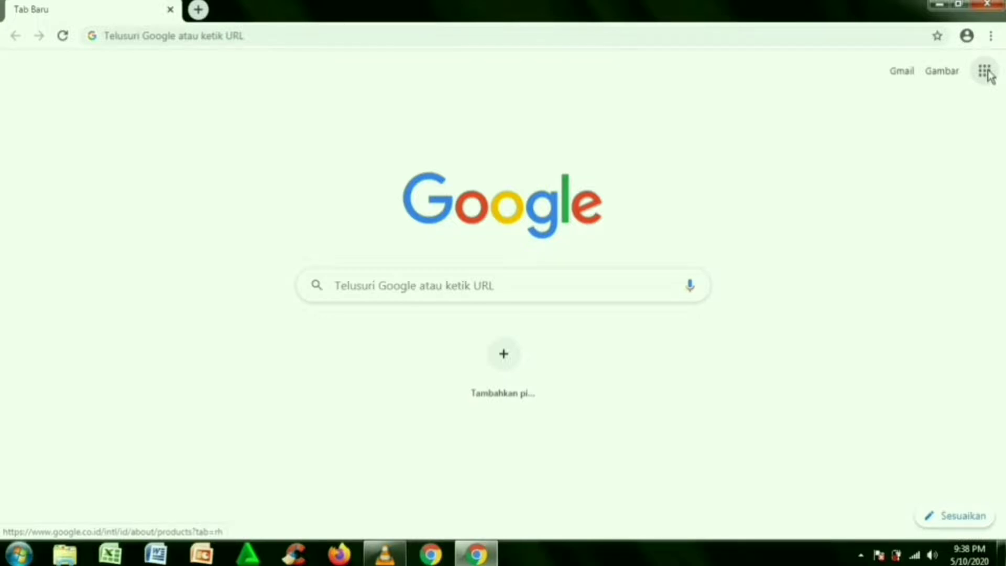
click(985, 72)
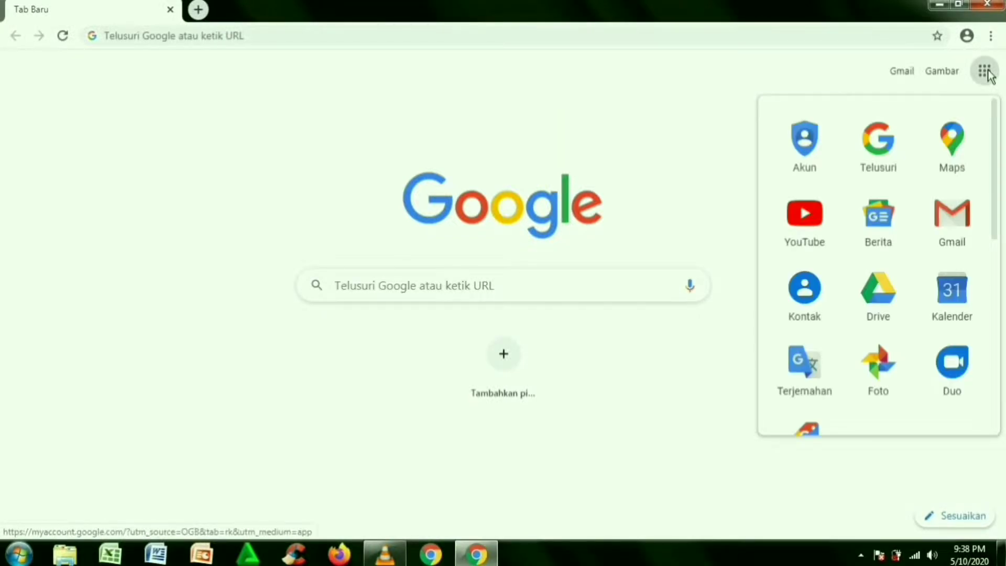
click(811, 149)
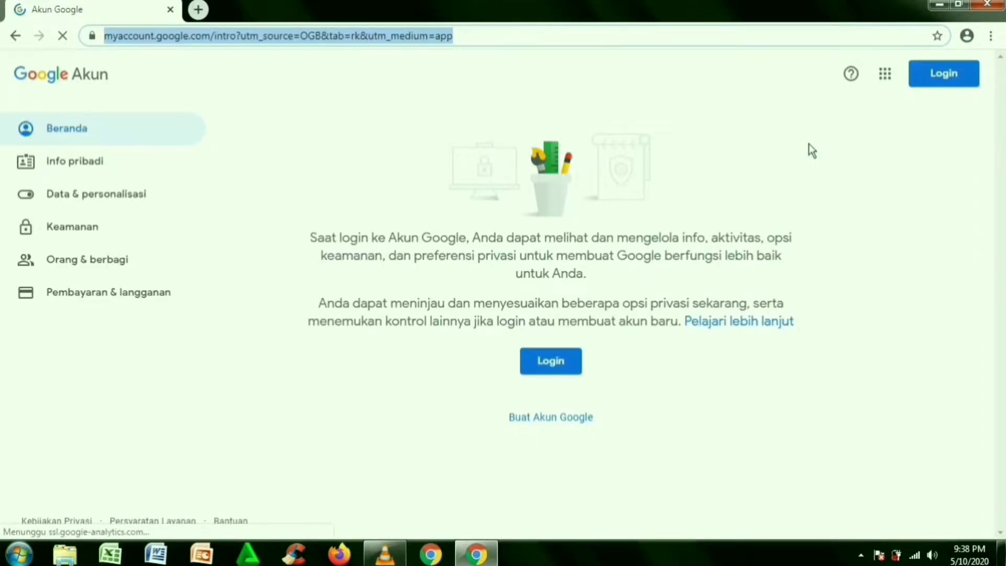
Sign in to Google with the iMAN-One Channel account, entering the account password.
click(955, 75)
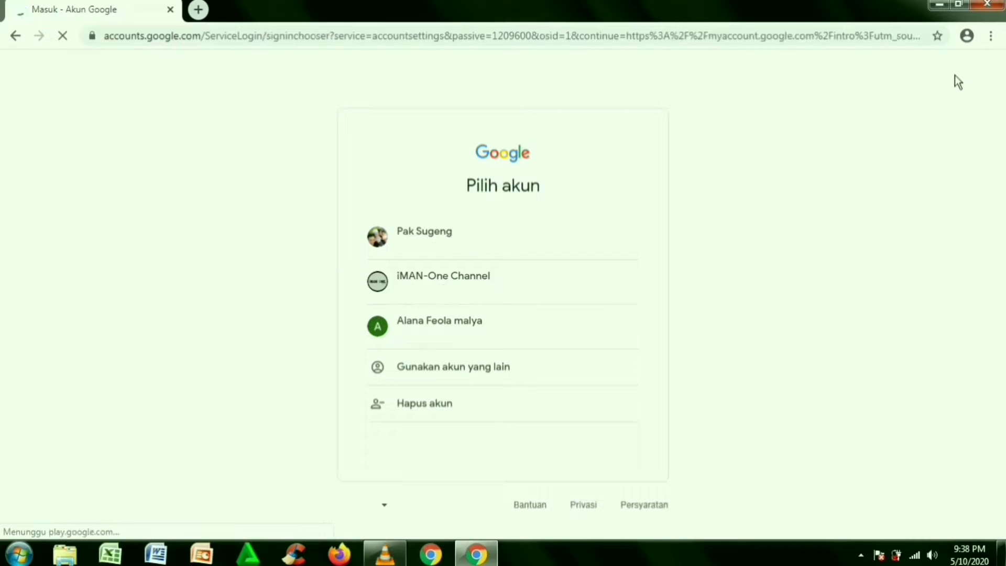
click(436, 277)
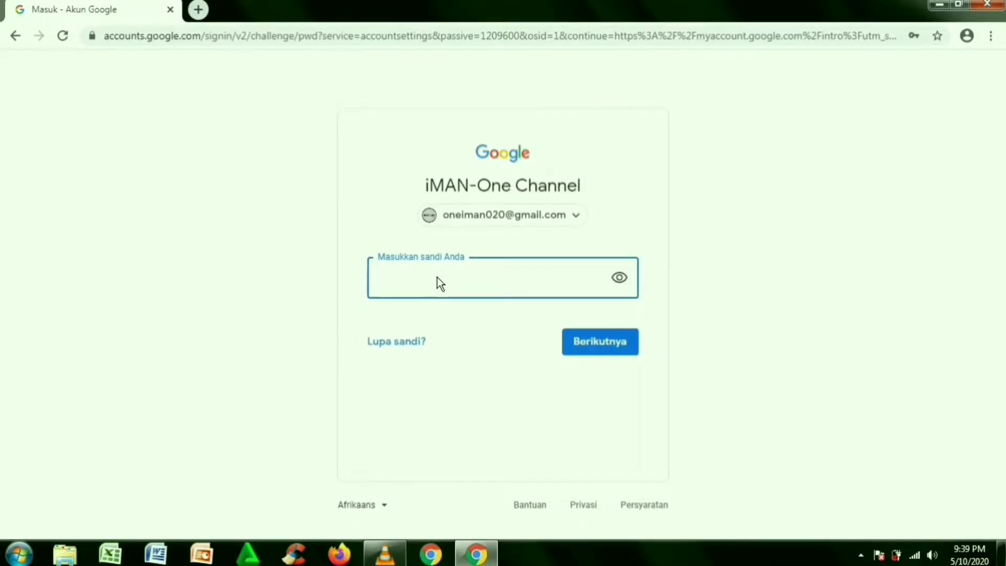
text(••••••)
click(602, 341)
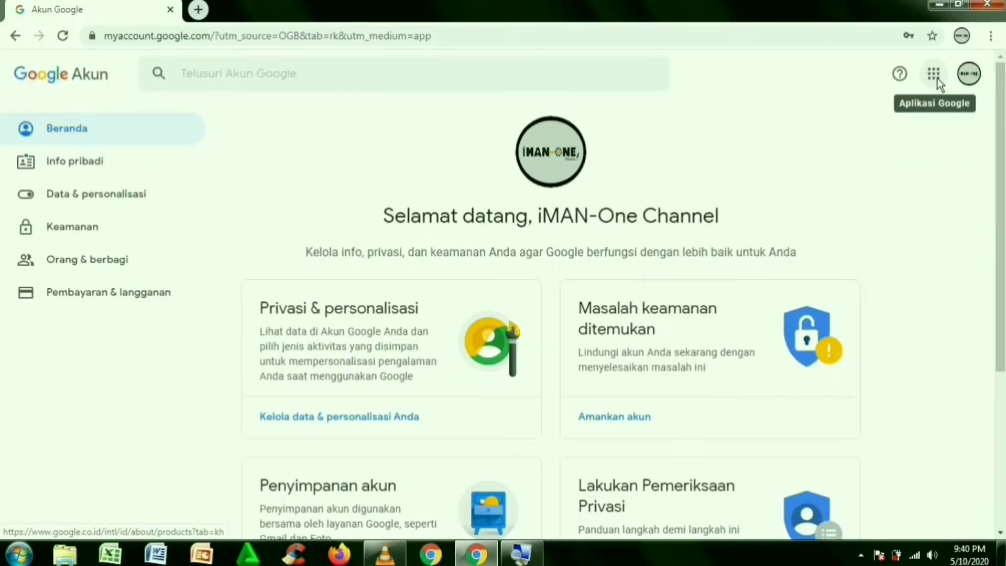
Open Google Drive and create a new blank Google Forms form in My Drive.
click(937, 77)
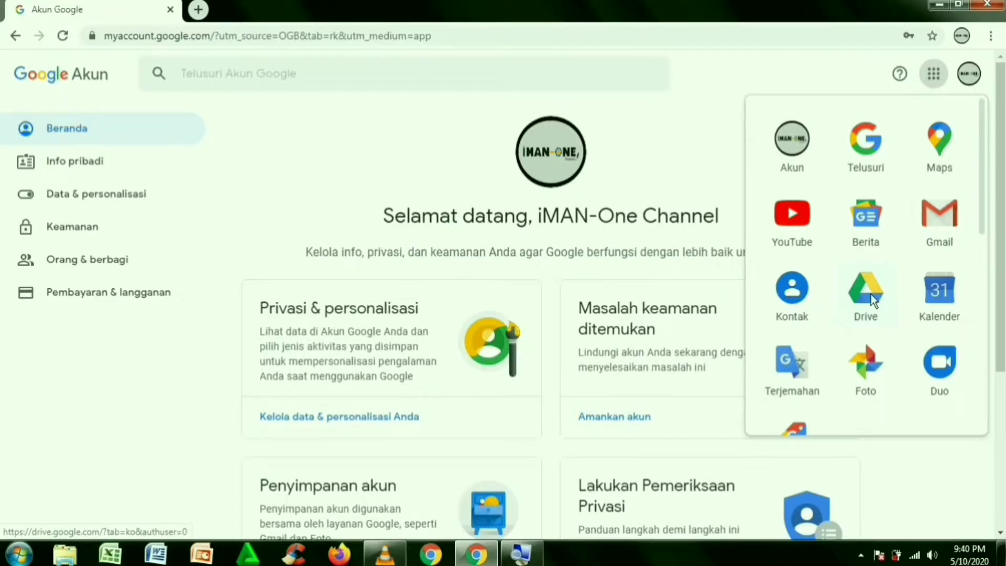
click(871, 294)
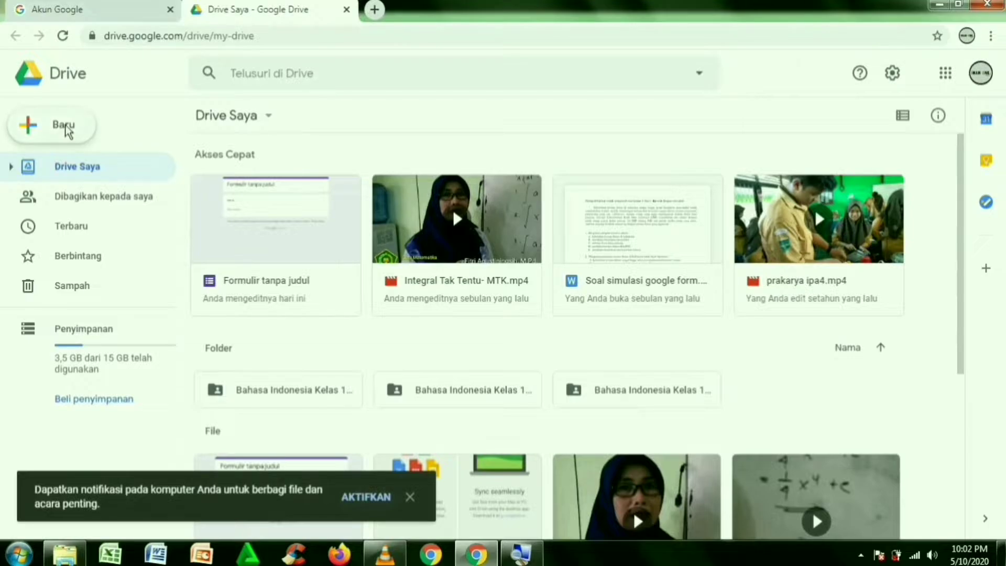
click(66, 128)
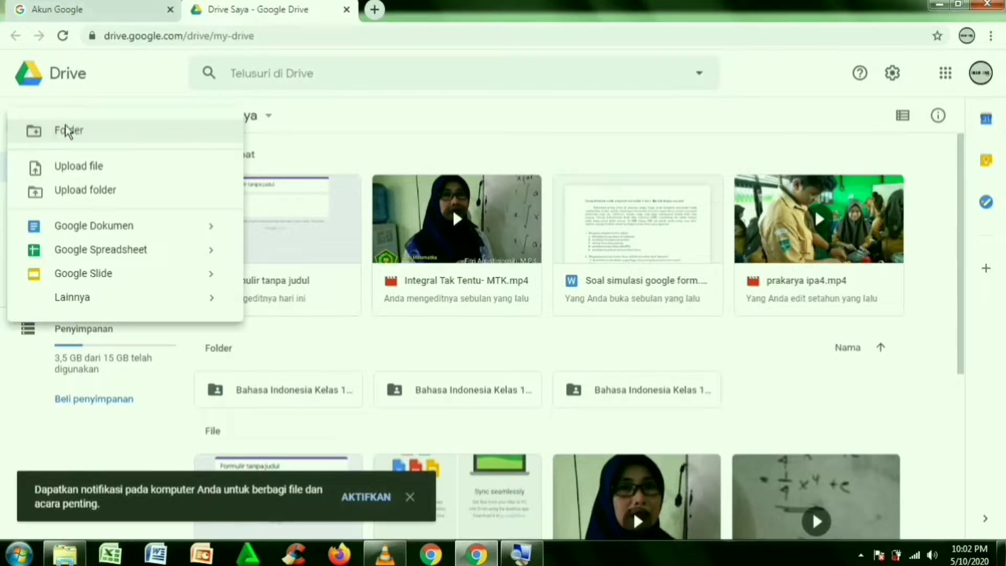
mouse_move(93, 300)
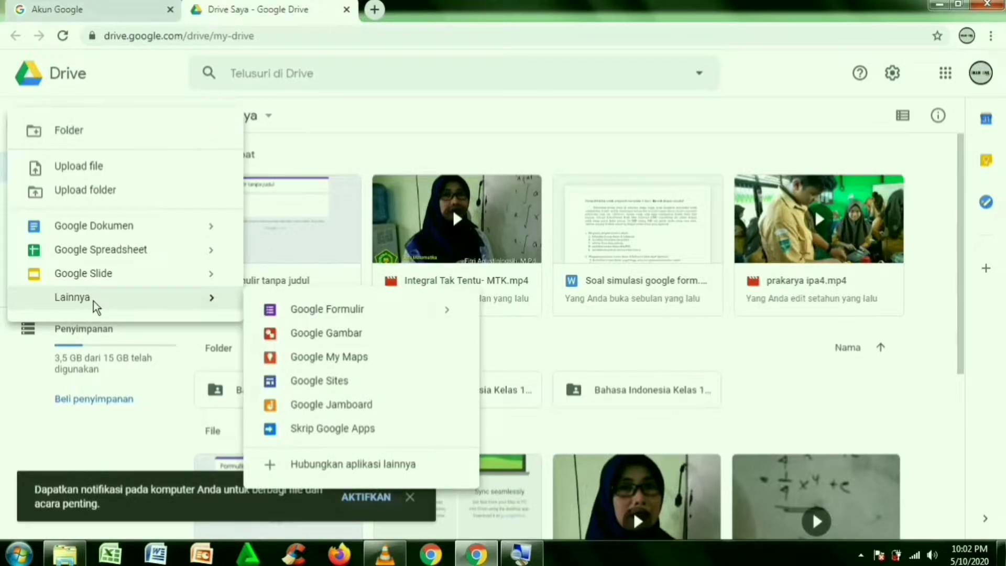
click(319, 314)
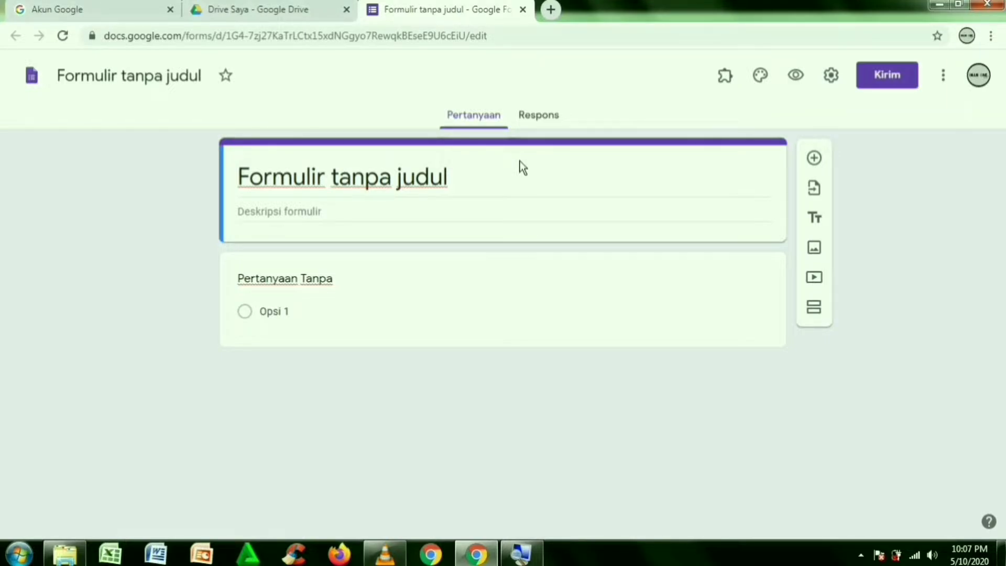
Title the form "Soal PAT Sosiologi Kelas XI Semester Genap" and give the form file the same name.
click(470, 184)
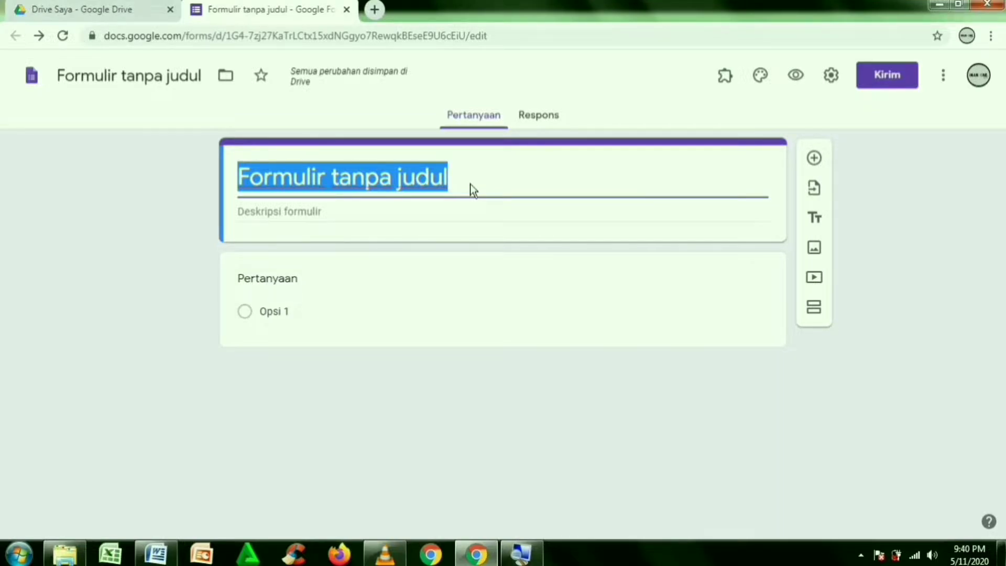
text(Soal)
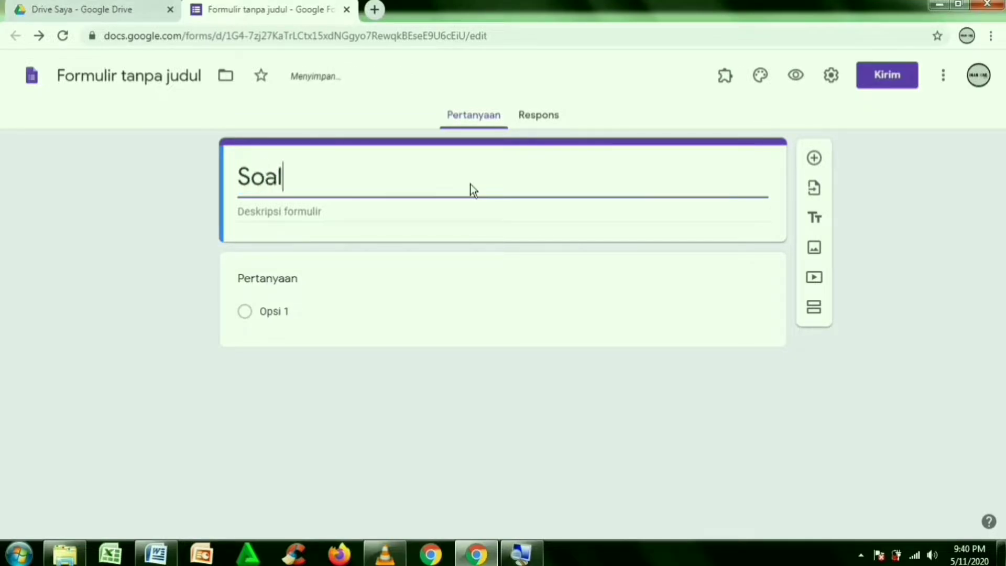
text( PAT)
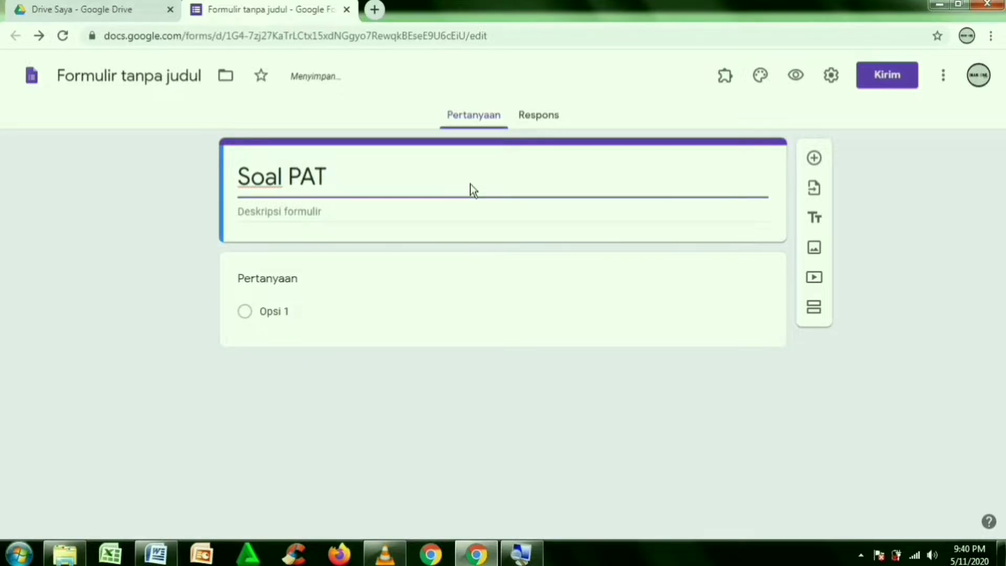
text( Sosiolog)
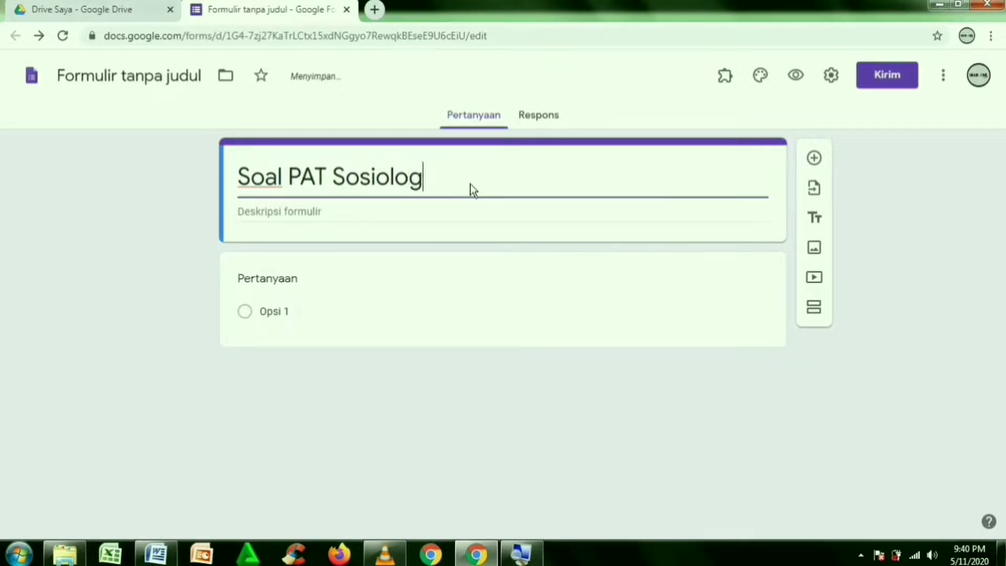
text(i Kelas )
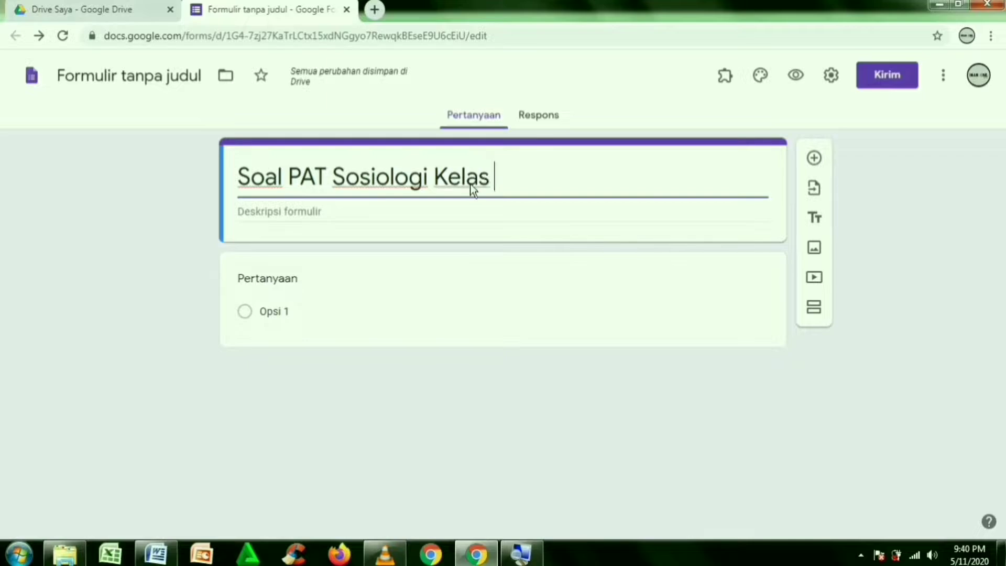
text(XI Se)
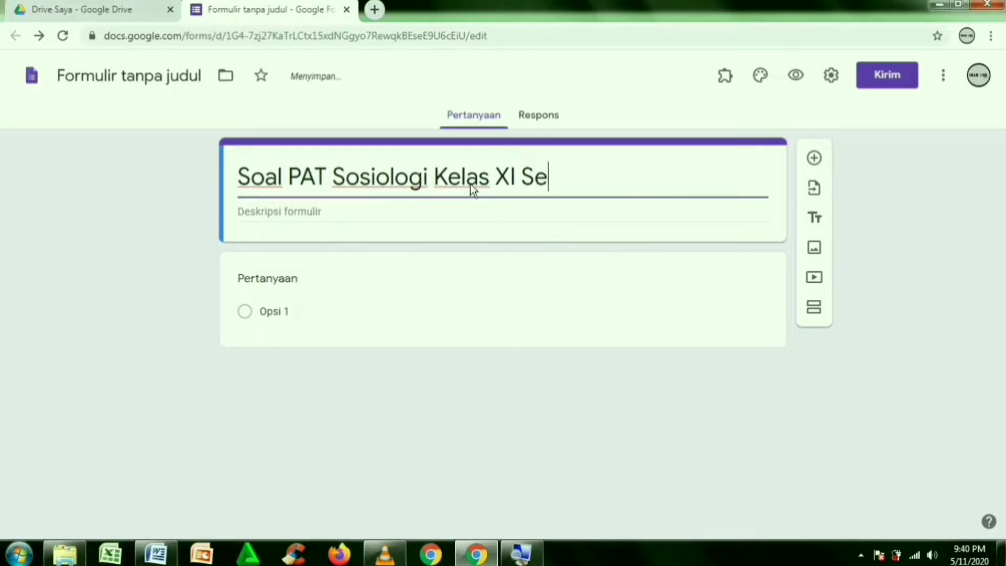
text(mester Gen)
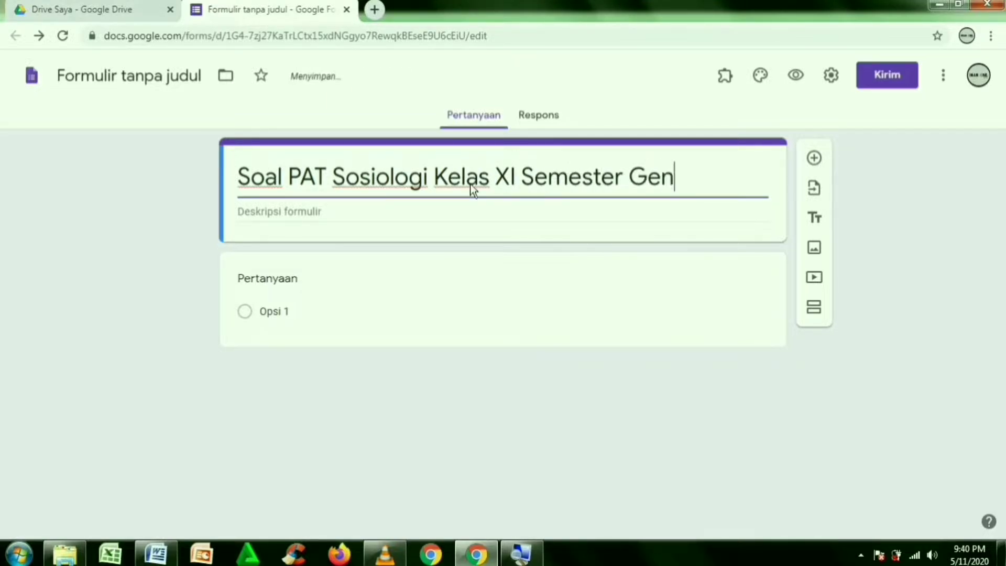
text(ap)
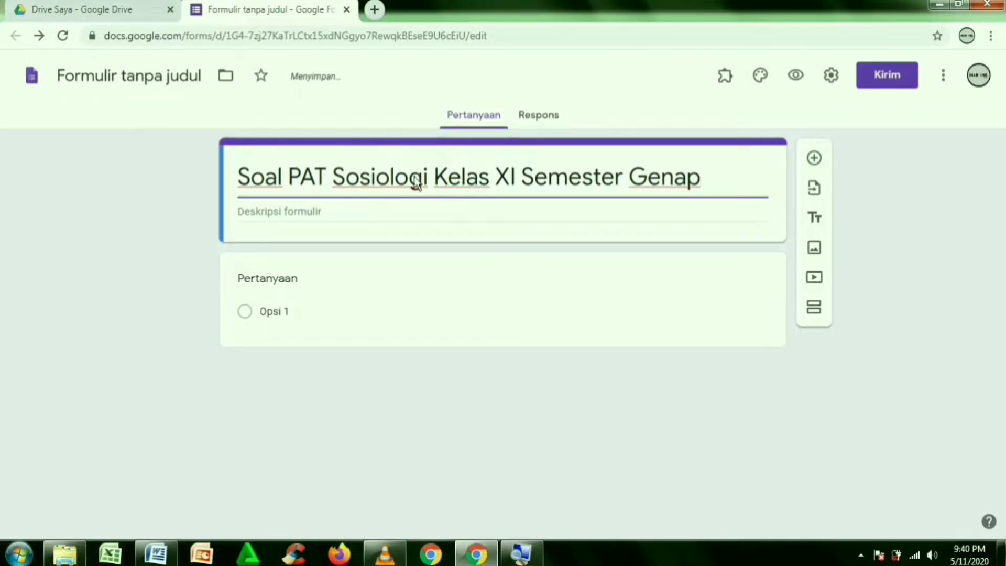
click(155, 88)
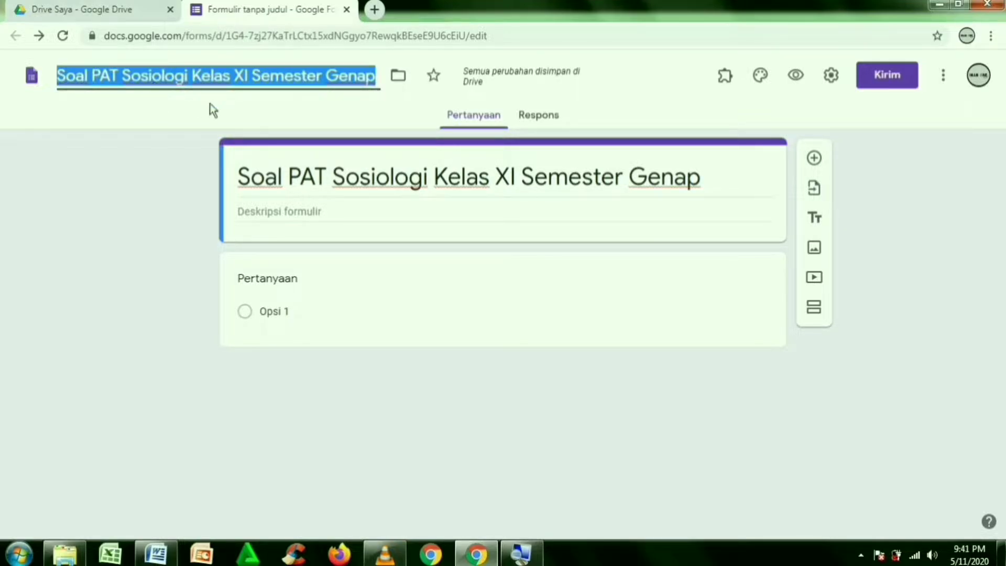
click(231, 121)
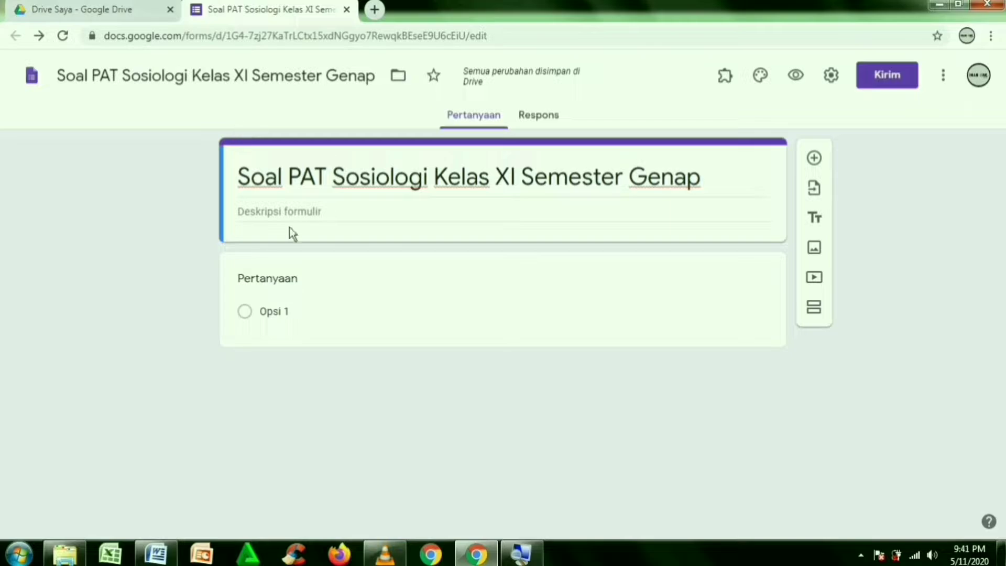
Set the form description to "Isi data diri Anda dengan benar dan lengkap!".
click(347, 209)
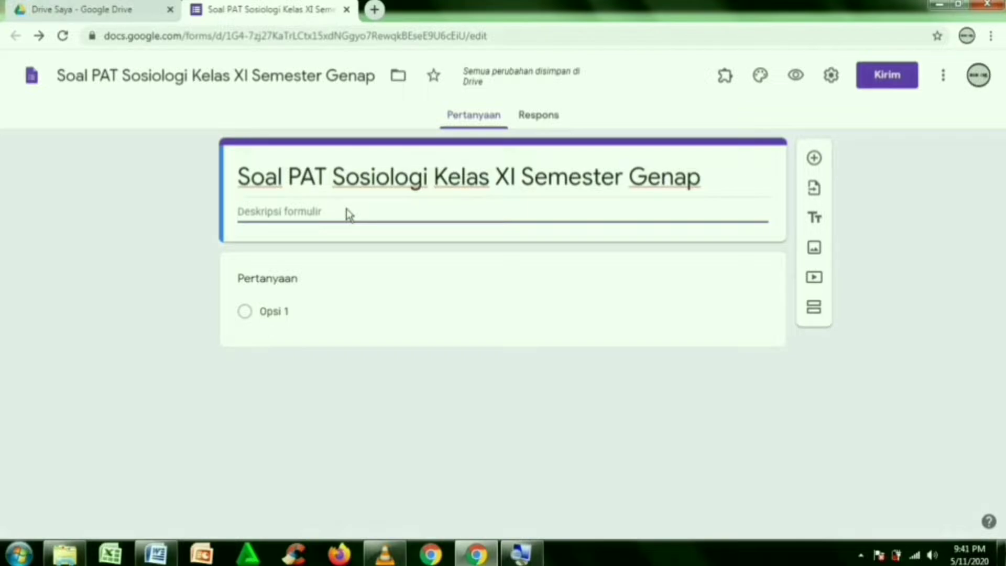
text(Is)
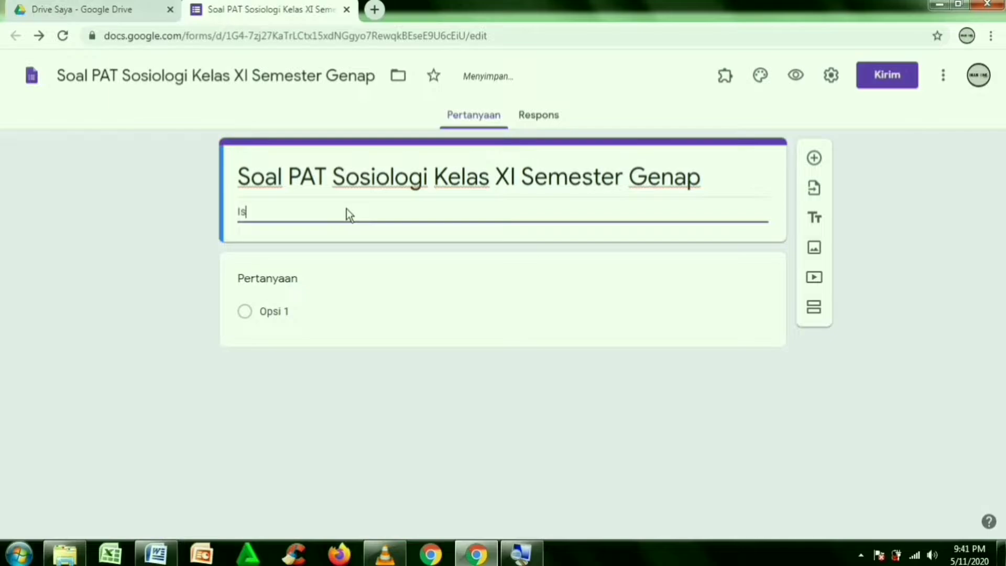
text(i data A)
text(nda)
key(BackSpace)
key(BackSpace)
key(BackSpace)
key(BackSpace)
text(diri Anda)
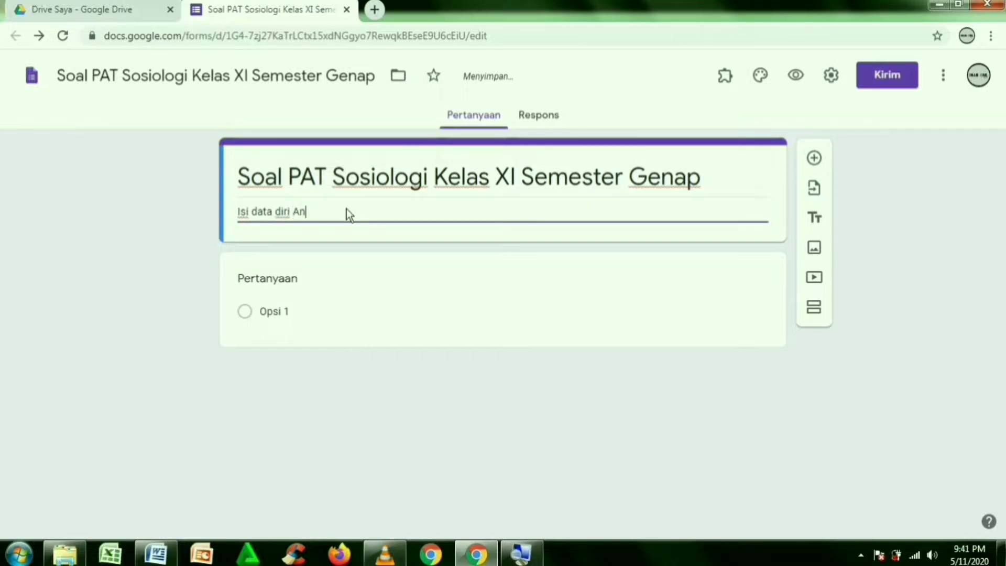
text(ngan benar d)
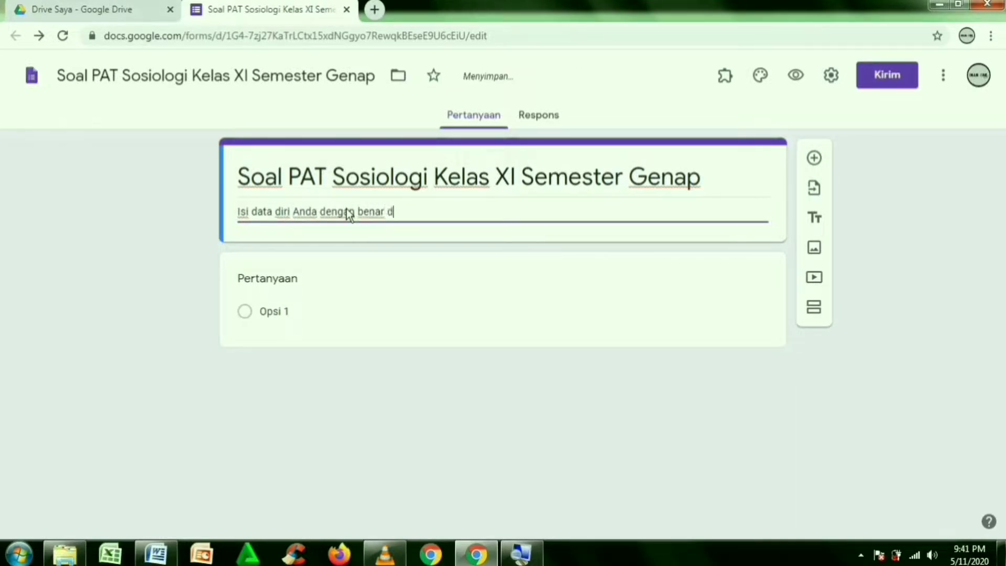
text(an lengkap!)
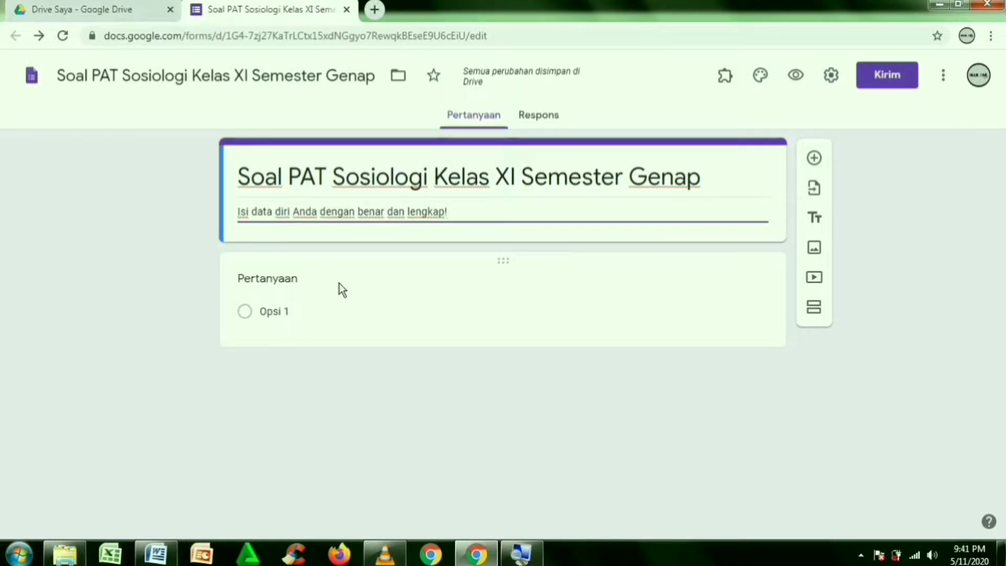
Turn the first question into a required short-answer question titled "Nama".
click(273, 285)
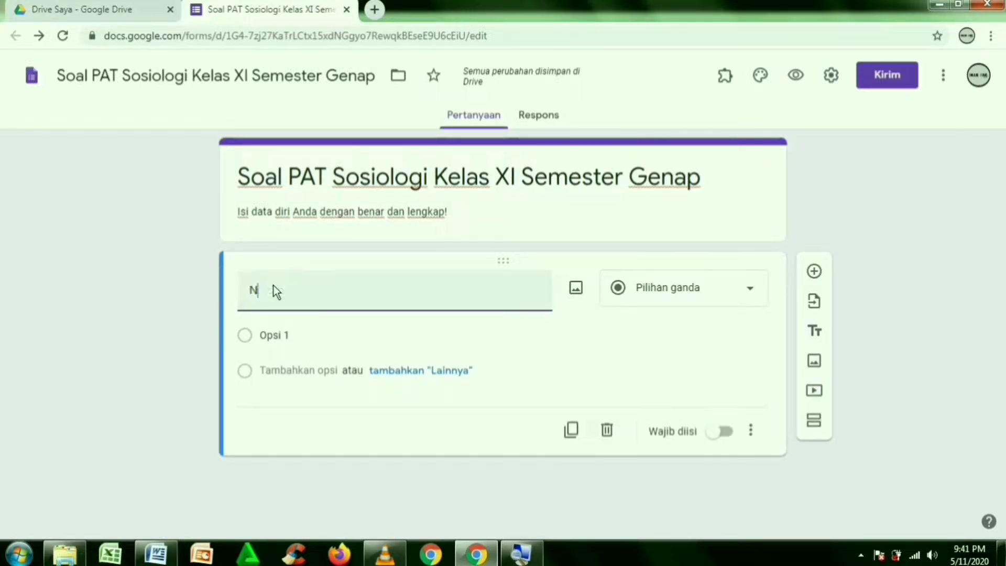
text(Nam)
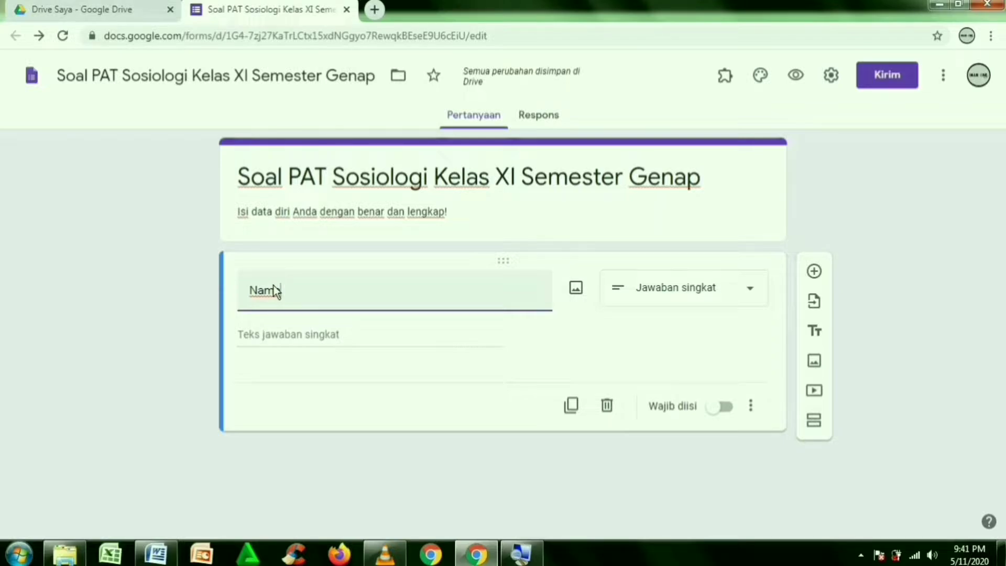
text(a)
click(724, 410)
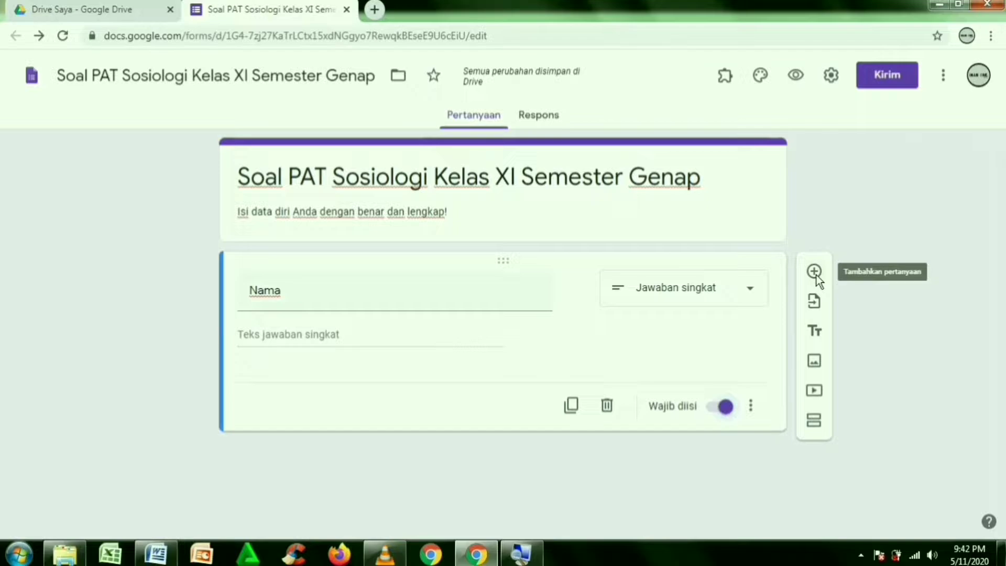
Add a question titled "Kelas" below Nama and set its type to Drop-down.
click(816, 275)
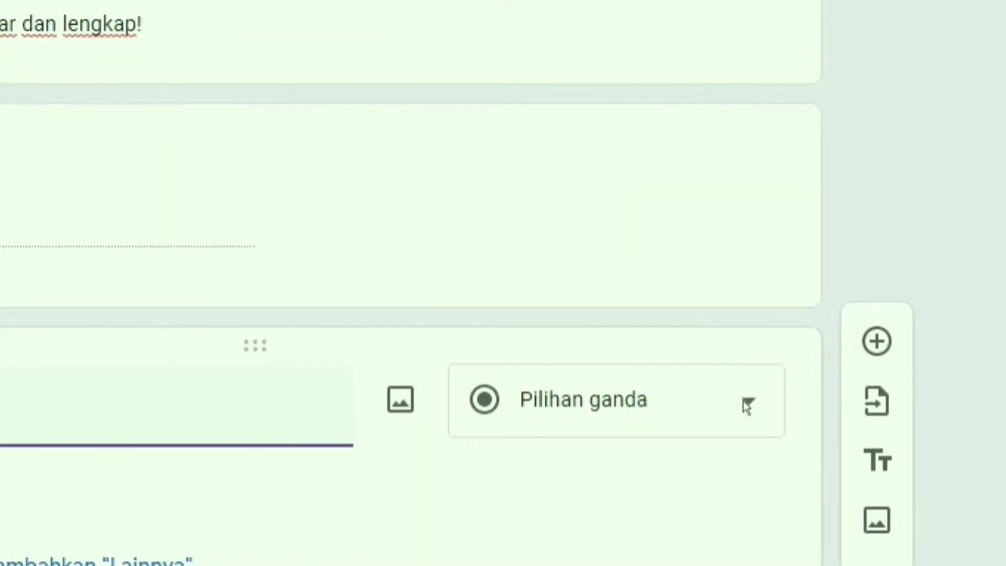
click(748, 404)
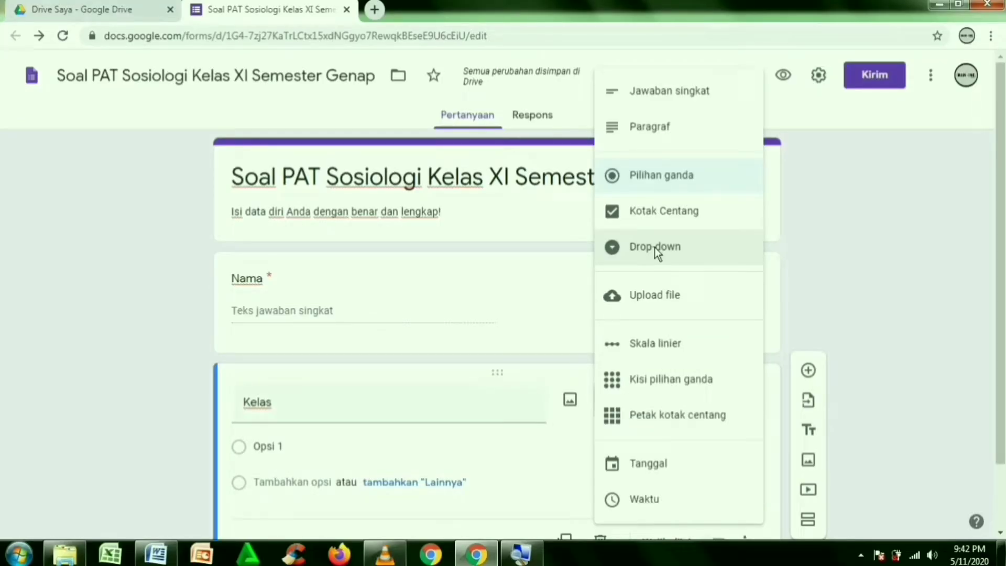
click(654, 247)
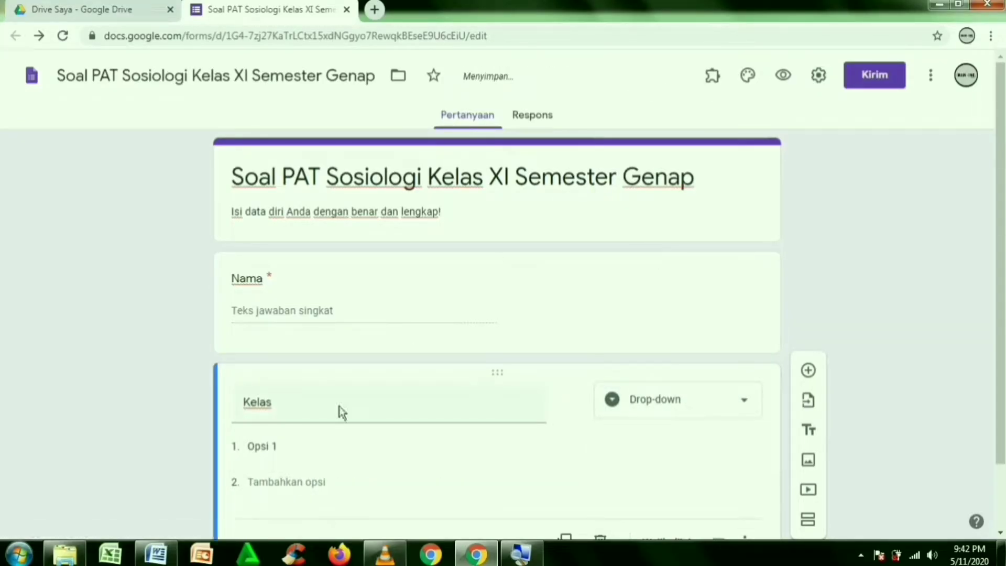
Give the Kelas question the options XI IPS-1, XI IPS-2 and XI IPS-3, and make it required.
click(303, 448)
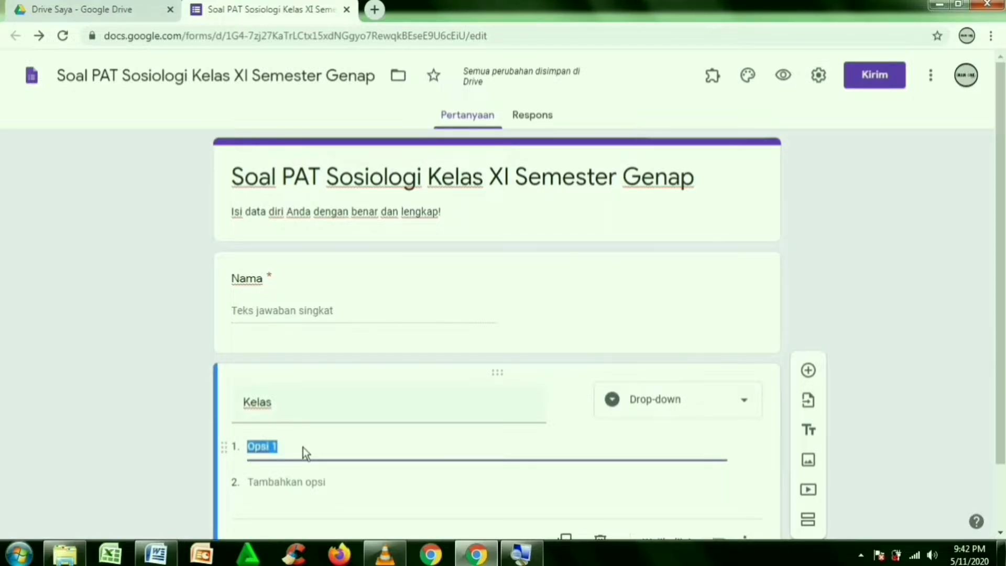
text(X)
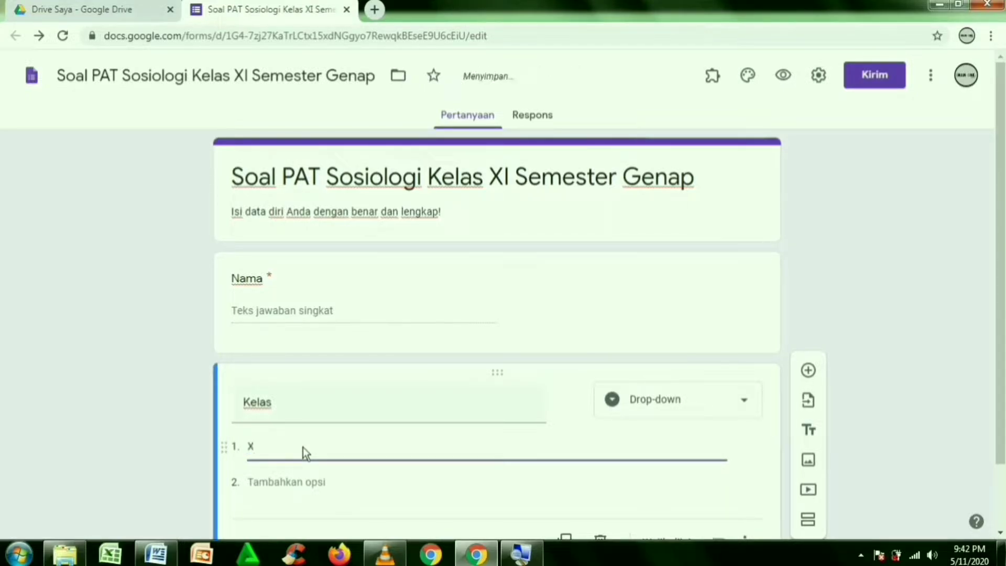
text(I IPS-1)
key(Return)
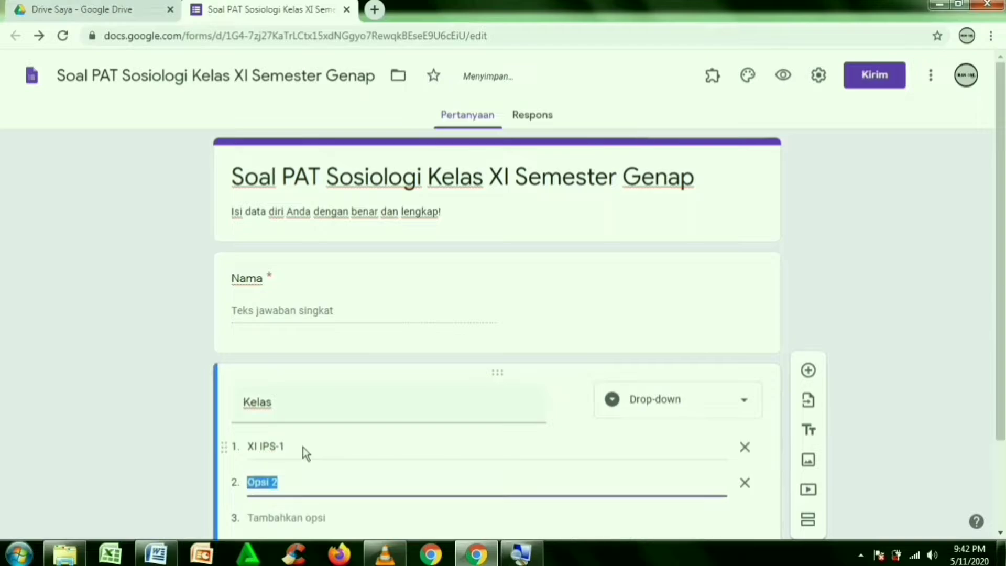
text(XI)
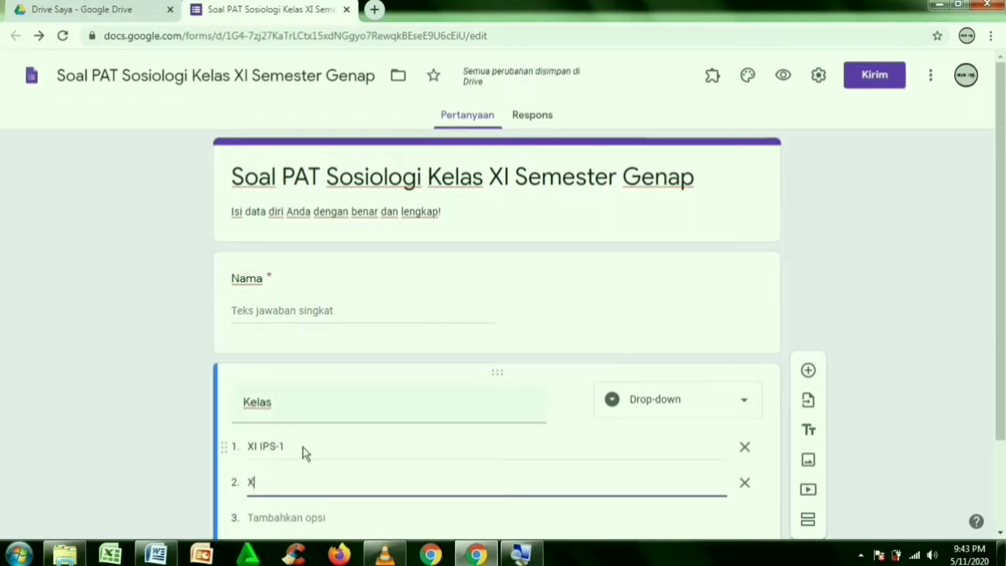
text( IPS)
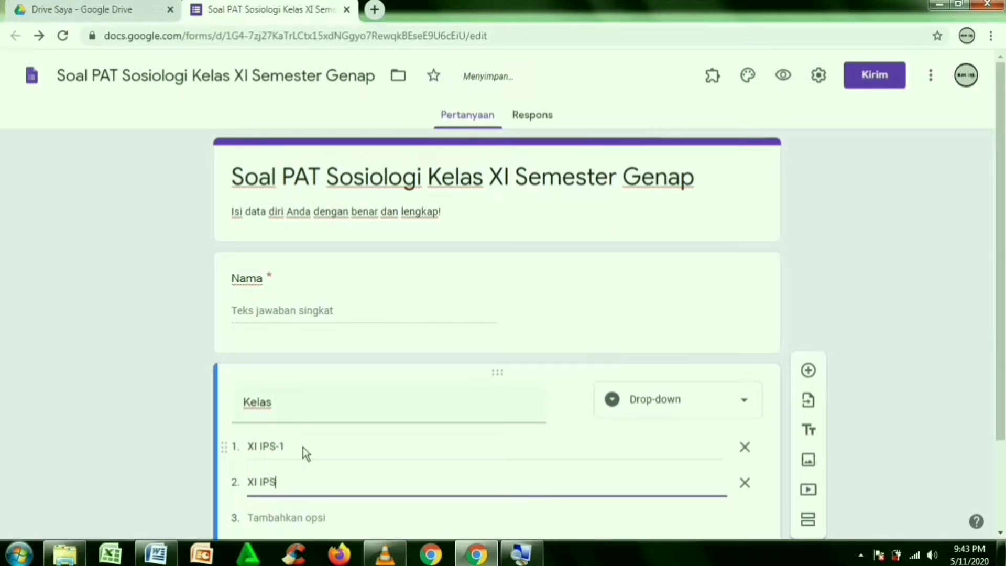
text(-2)
key(Return)
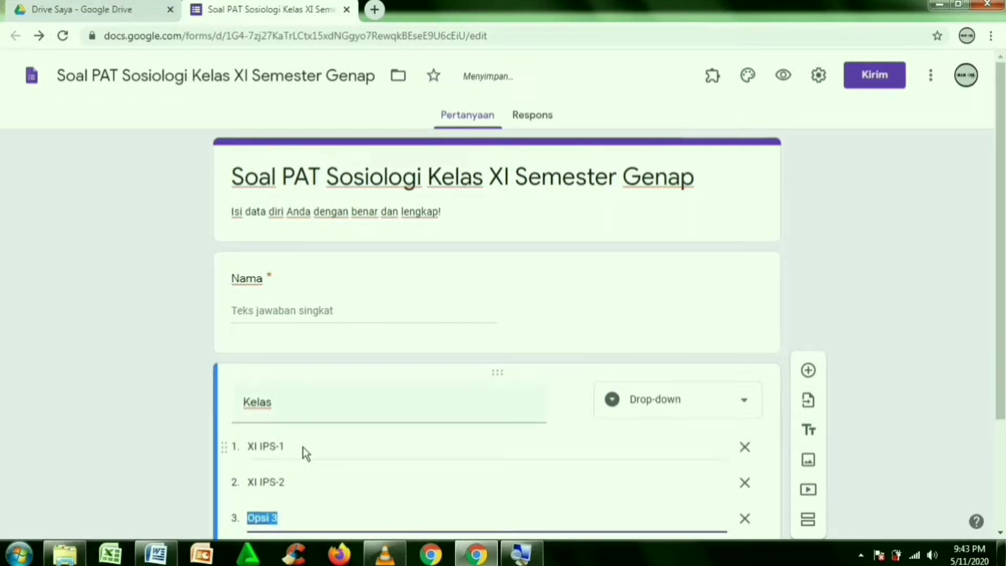
text(XI IPS-3)
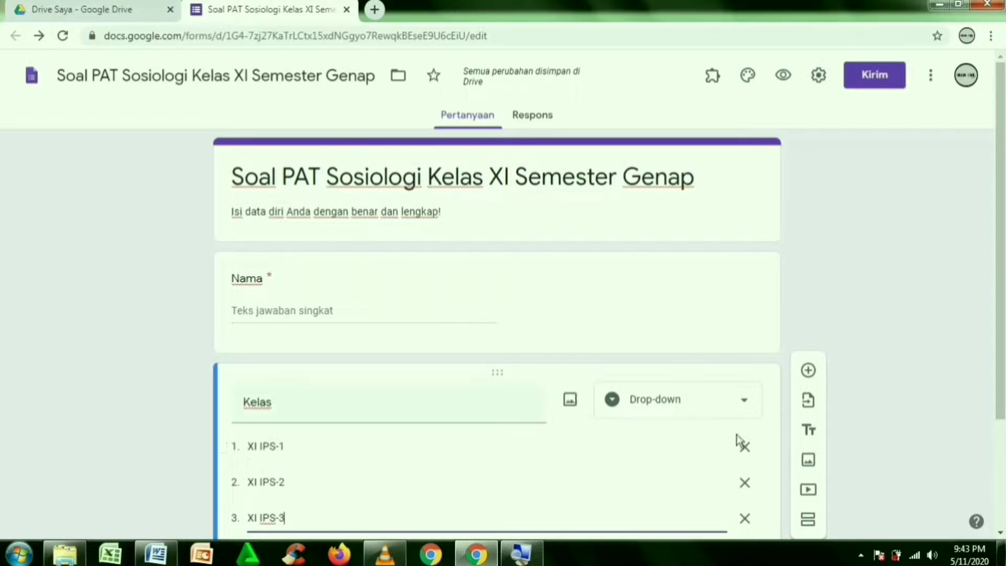
drag(1004, 349, 1003, 451)
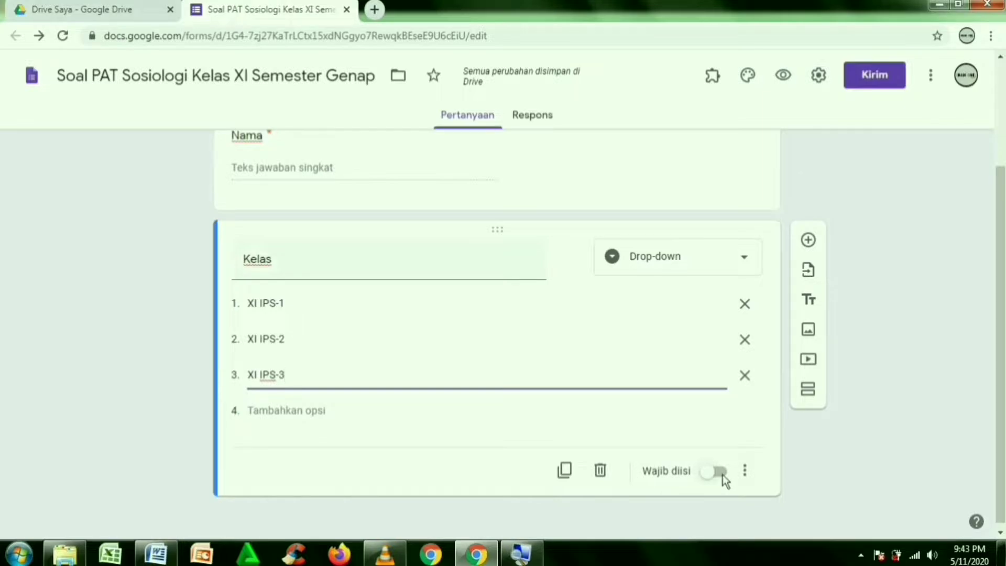
click(723, 473)
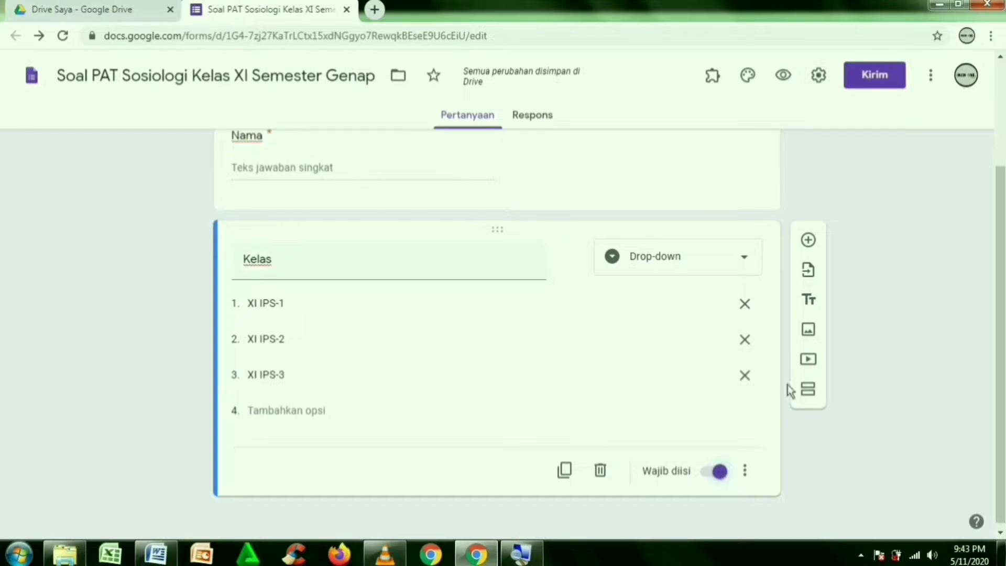
Add a required short-answer question titled "NIS/NISN" below Kelas, with response validation Angka, Adalah angka.
click(809, 241)
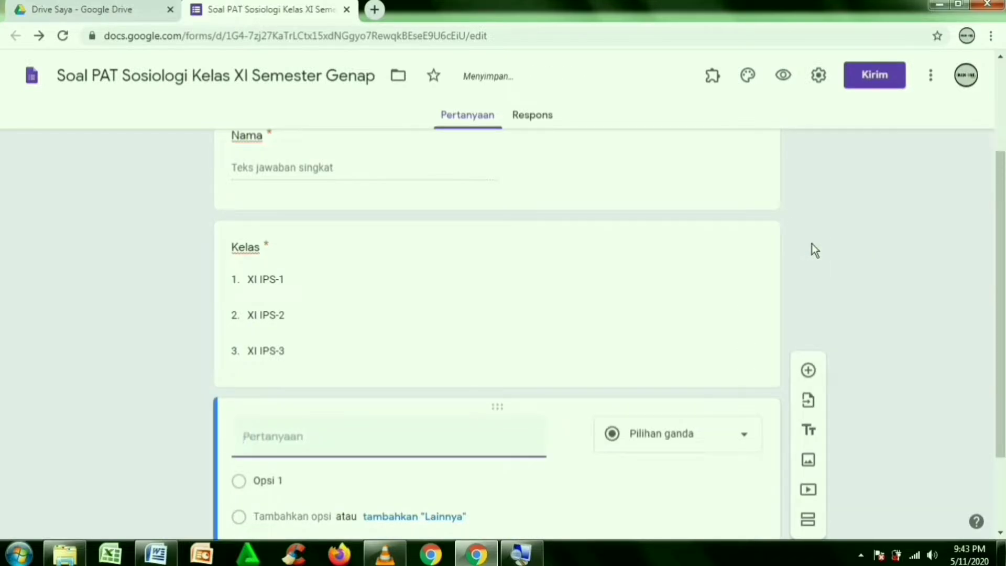
scroll(996, 443, down, 2)
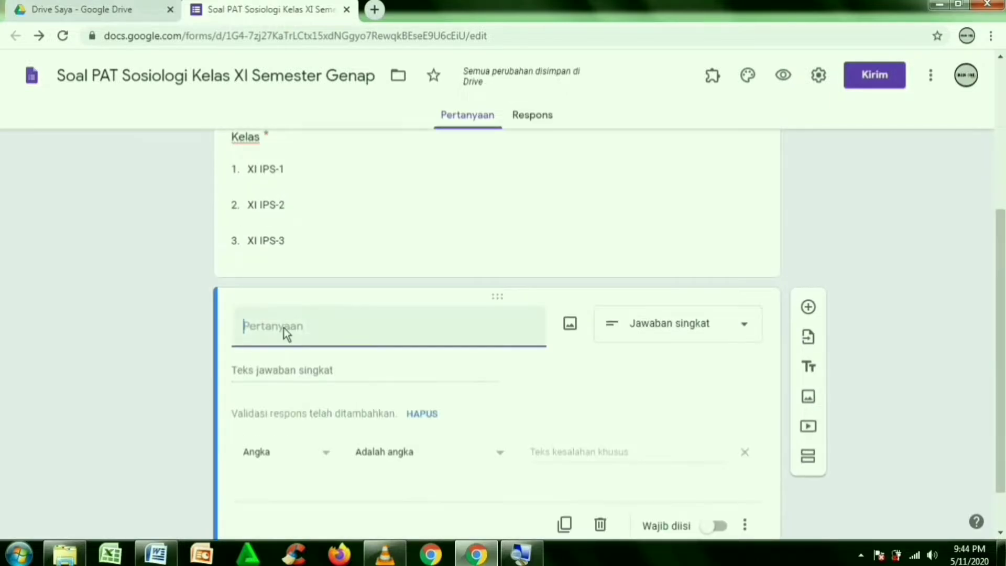
text(NI)
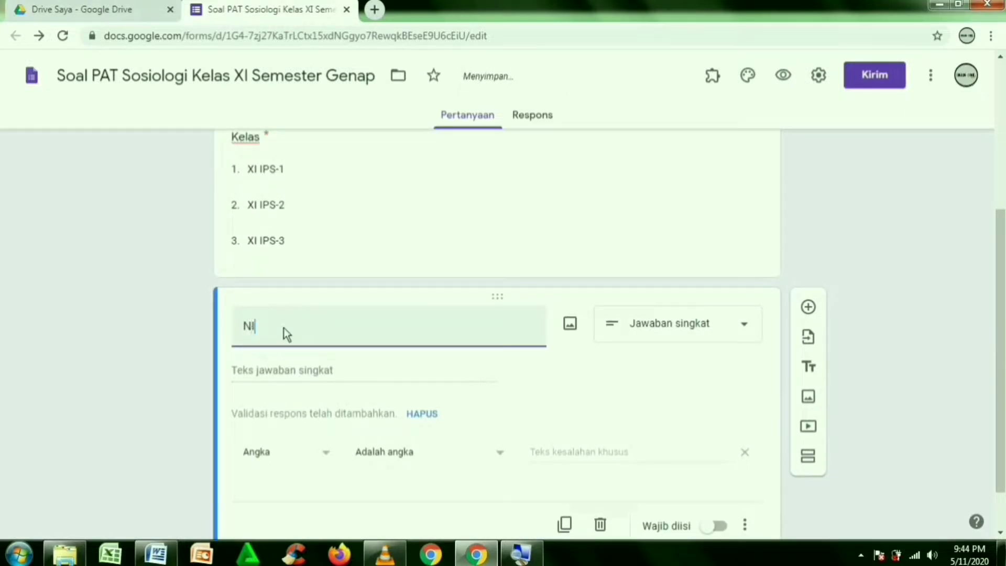
text(S/)
text(NISN)
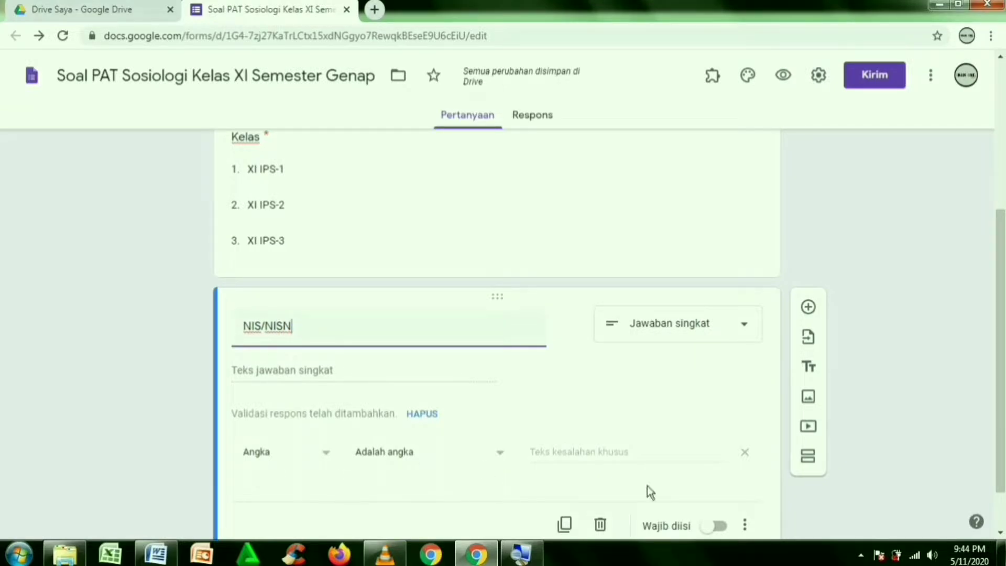
scroll(998, 414, down, 1)
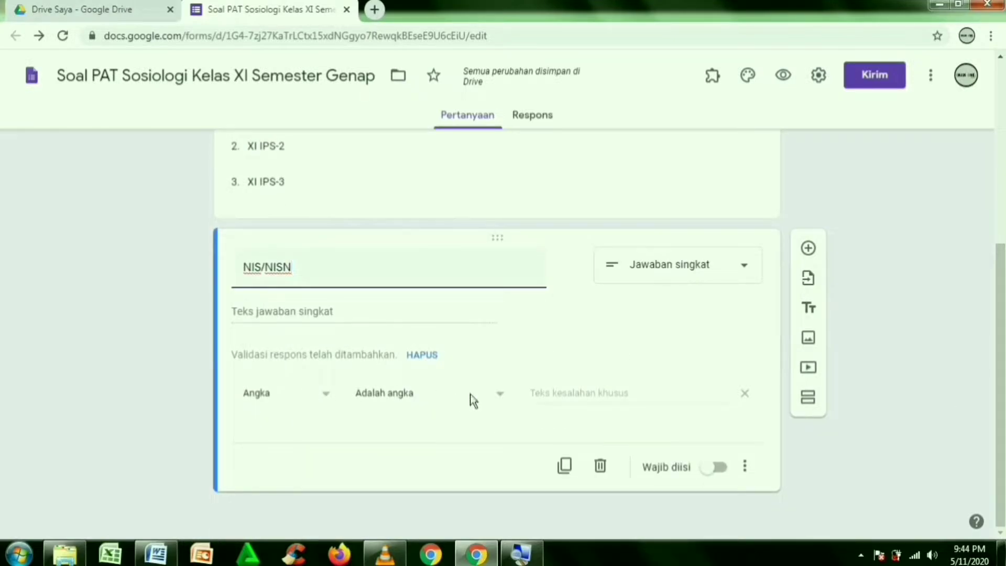
click(719, 471)
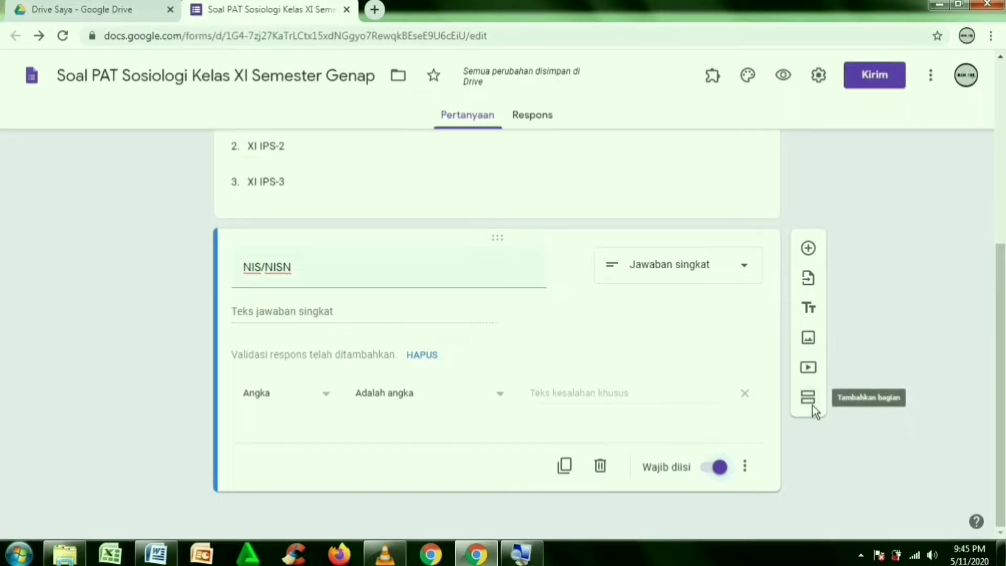
Add a second section titled "Pilihlah jawaban yang tepat!" and insert a blank multiple-choice question in it.
click(813, 406)
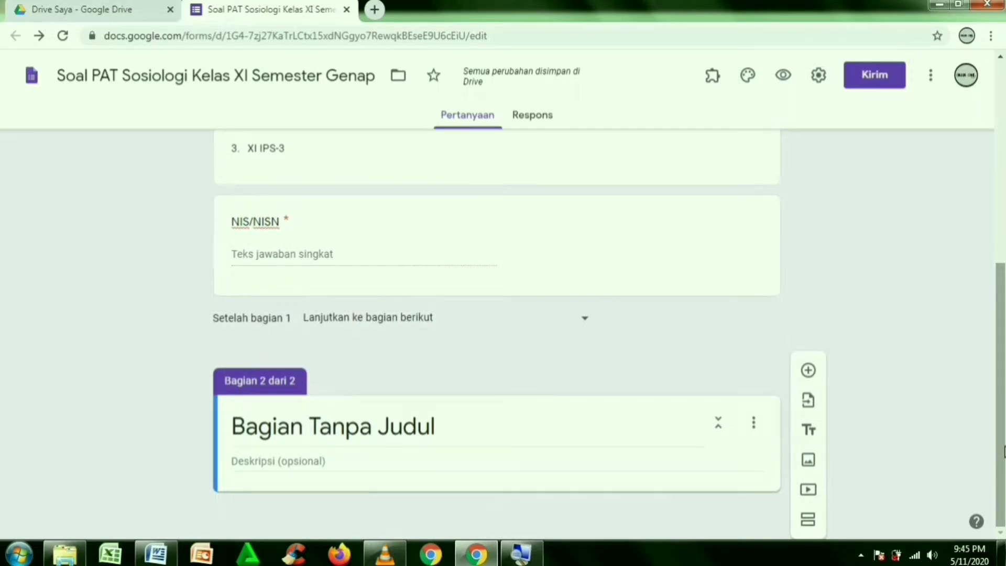
click(408, 432)
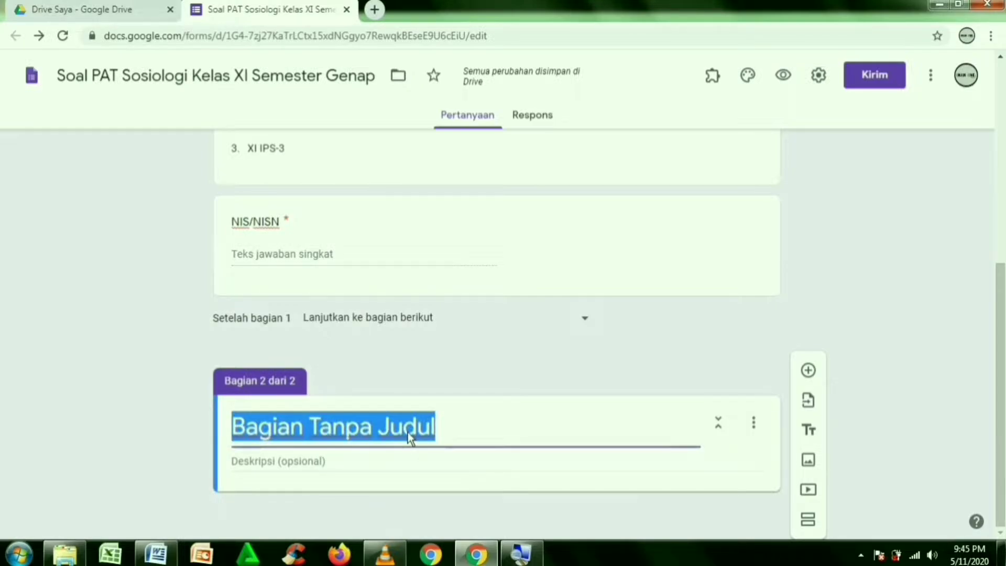
text(Pilihlah jw)
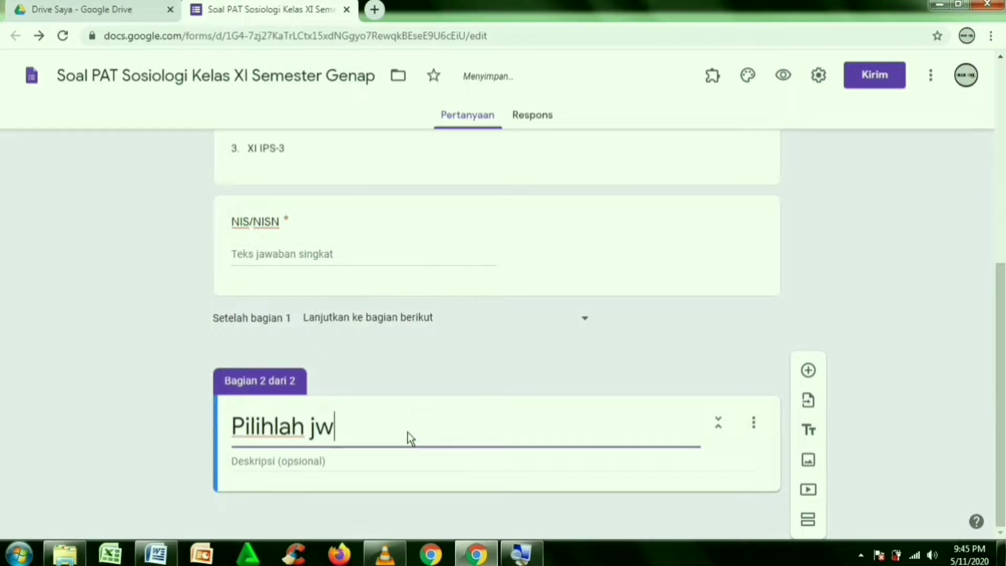
key(BackSpace)
text(awa)
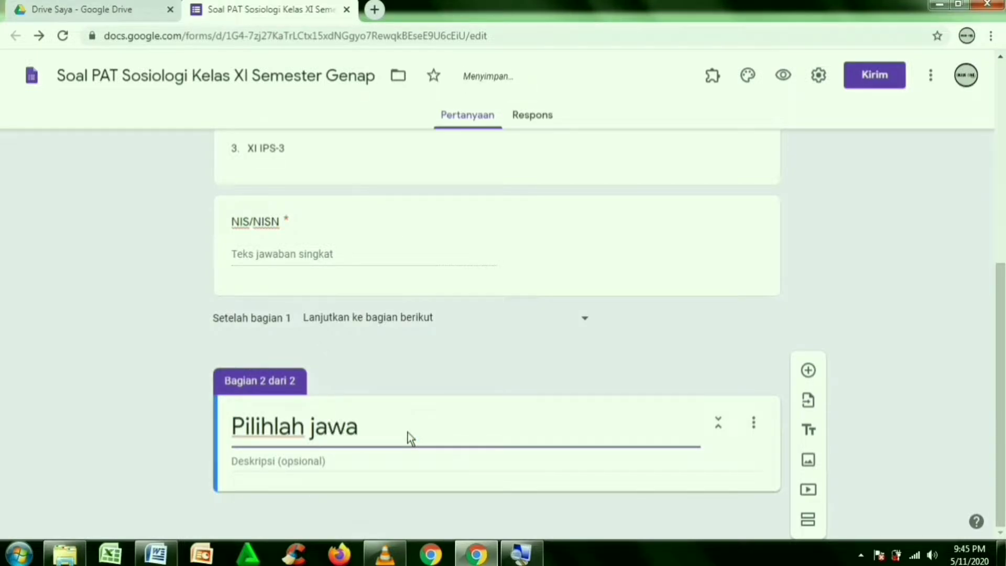
text(ban yang tept)
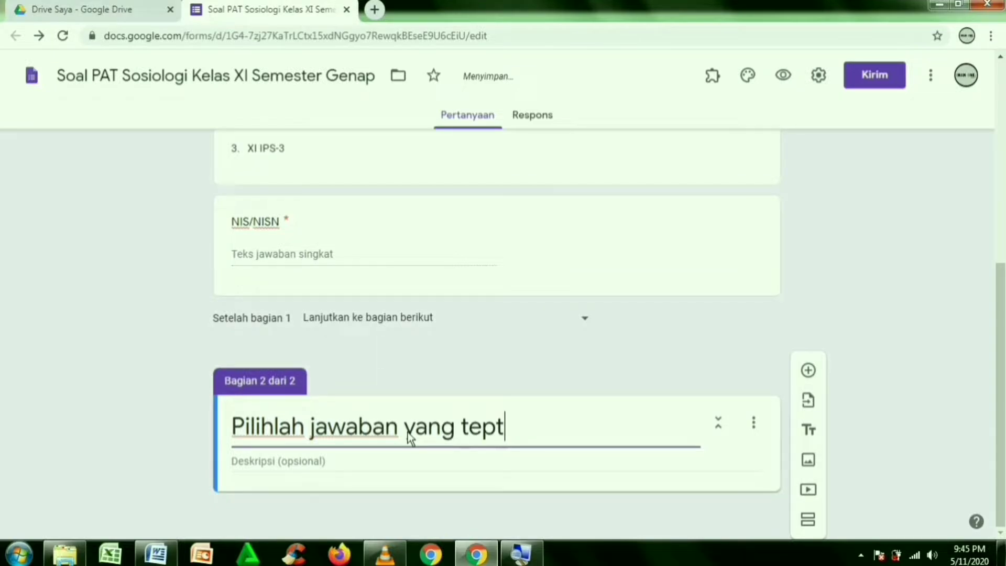
key(BackSpace)
text(at!)
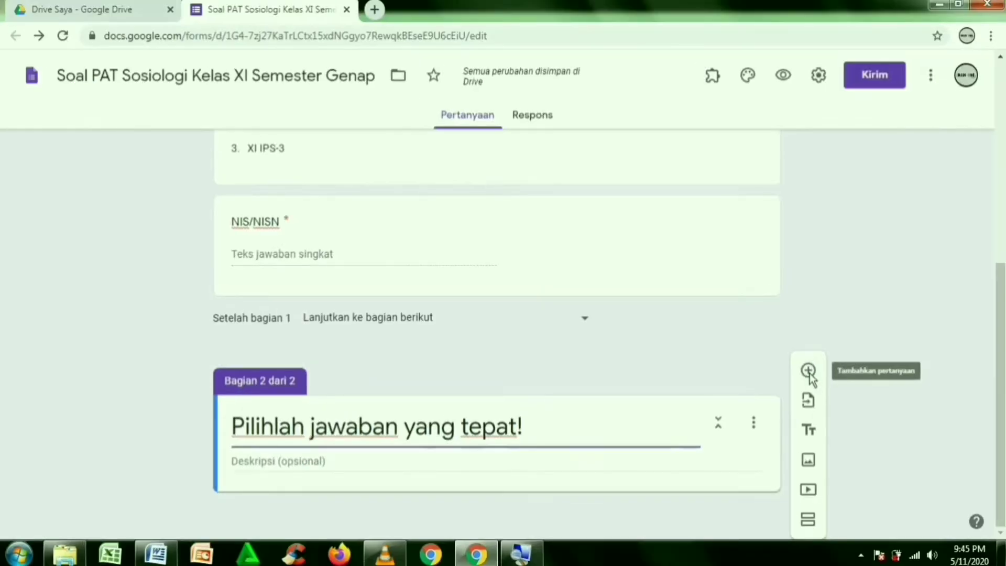
click(807, 368)
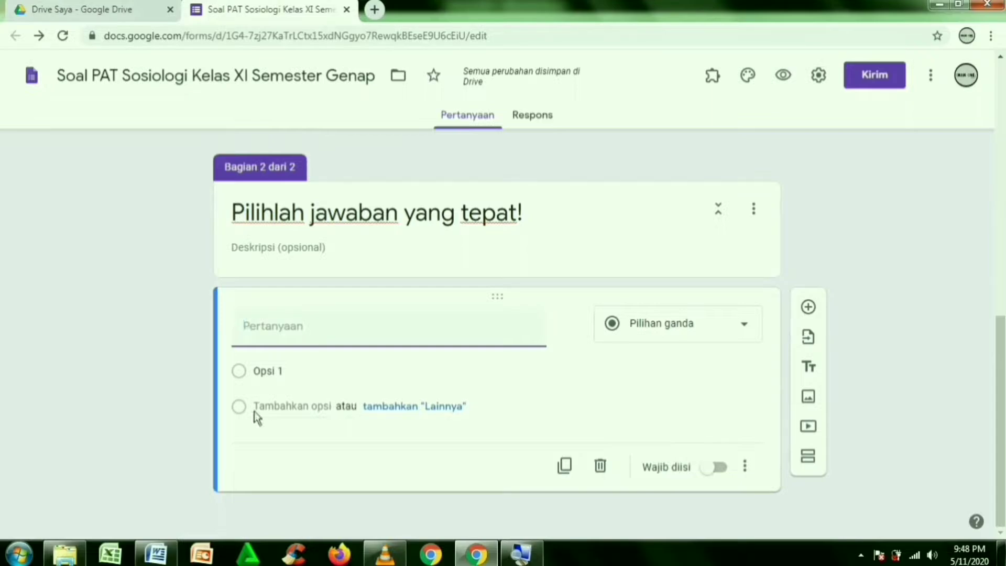
Switch to the Word document and look through the exam questions, answer options and answer keys.
click(156, 557)
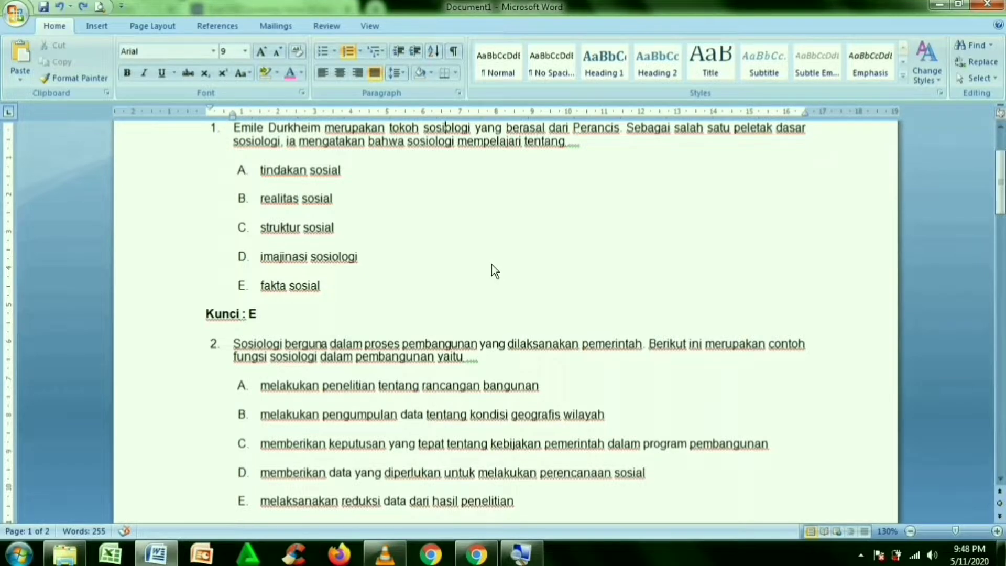
key(Down)
key(Down)
key(Down)
key(Down)
key(Down)
key(Down)
key(Down)
key(Down)
key(Down)
key(Down)
key(Down)
key(Down)
key(Down)
key(Down)
key(Down)
key(Down)
key(Down)
key(Down)
key(Down)
key(Down)
key(Down)
key(Down)
key(Down)
key(Down)
key(Down)
key(Down)
key(Down)
key(Down)
key(Down)
key(Down)
key(Down)
key(Down)
key(Down)
key(Down)
key(Down)
key(Down)
key(Down)
key(Down)
key(Down)
key(Down)
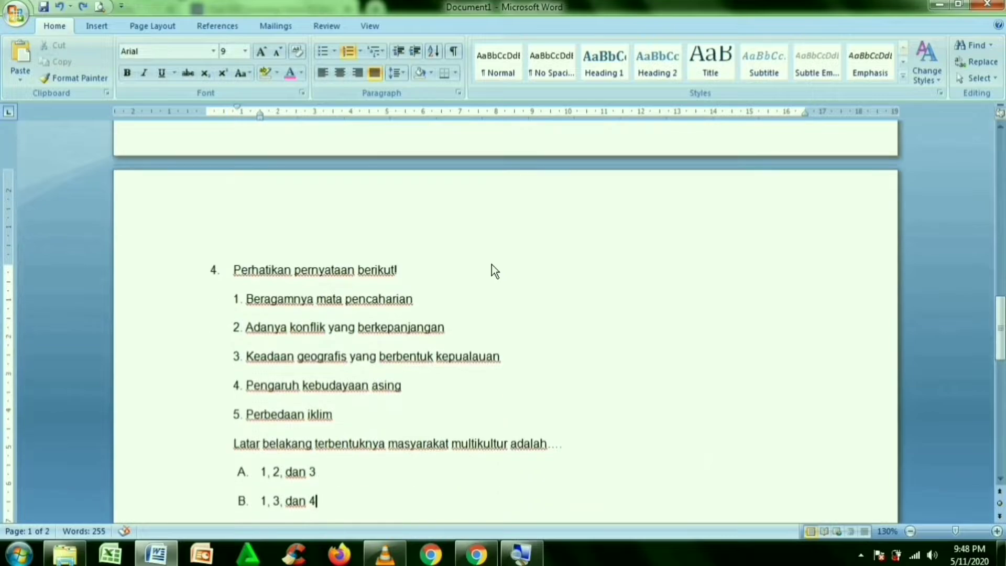
key(Down)
key(Down)
key(Down)
key(Down)
key(Down)
key(Down)
key(Down)
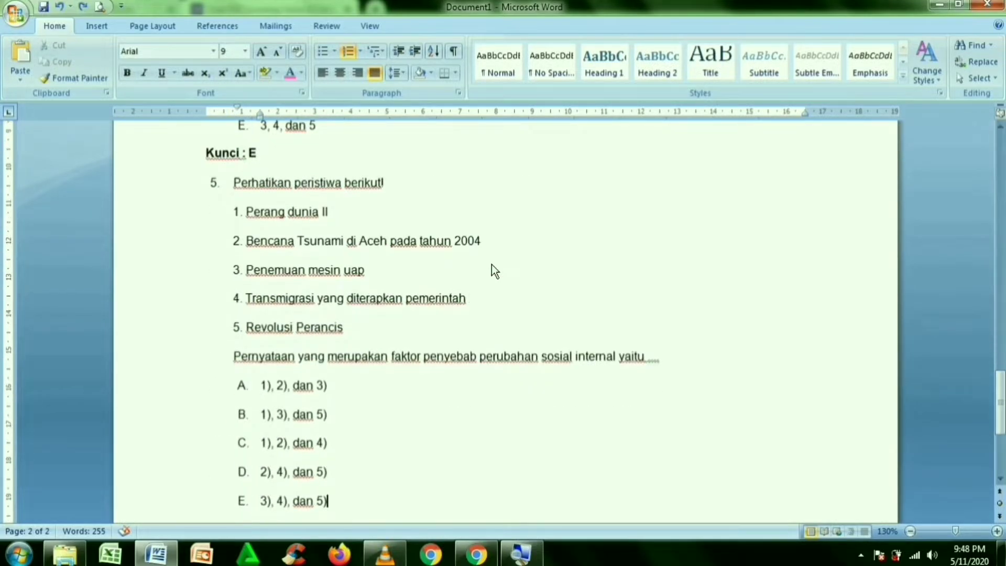
key(Up)
key(Up)
key(Up)
key(Up)
key(Up)
key(Up)
key(Up)
key(Up)
key(Up)
key(Up)
key(Up)
key(Up)
key(Up)
key(Up)
key(Up)
key(Up)
key(Up)
key(Up)
key(Up)
key(Up)
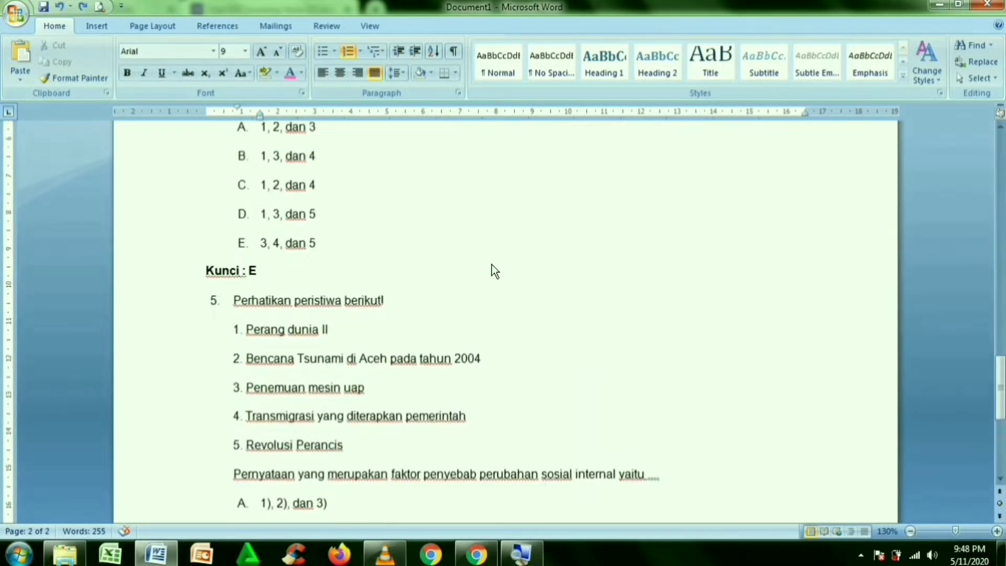
key(Up)
key(Up)
key(Up)
key(Up)
key(Up)
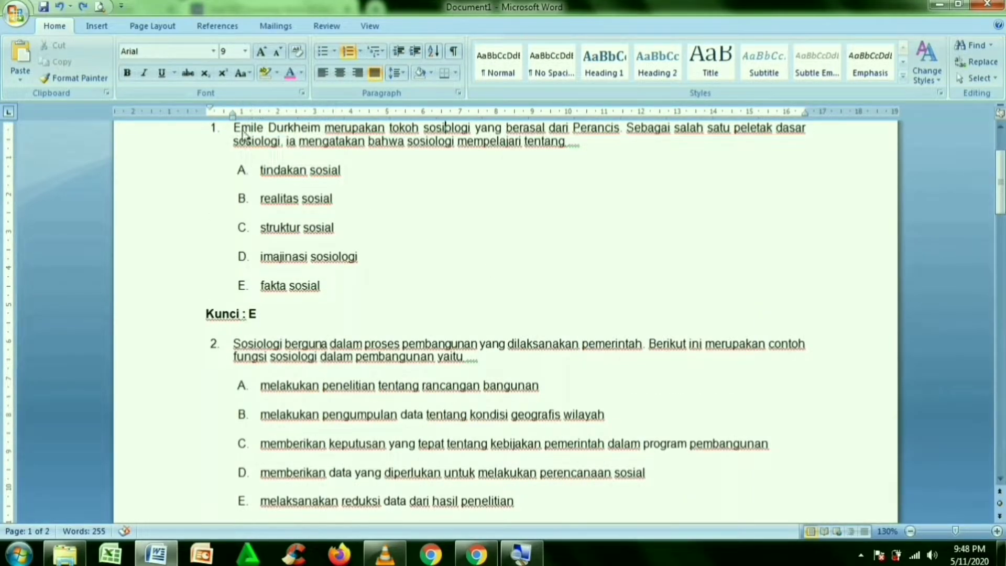
Copy the question 1 text about Emile Durkheim from the Word document into the title of the blank multiple-choice question in Google Forms.
drag(237, 135, 622, 260)
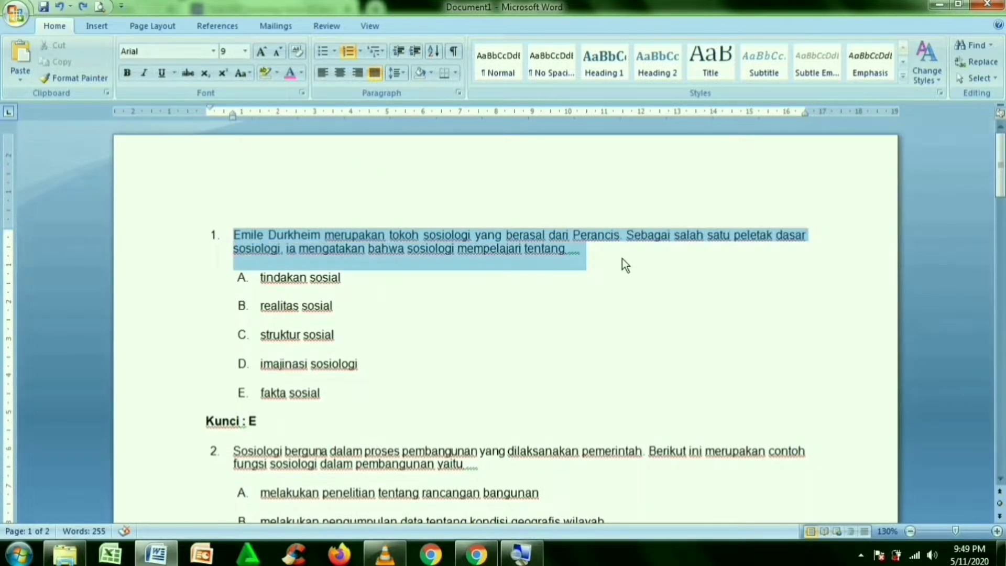
right_click(553, 252)
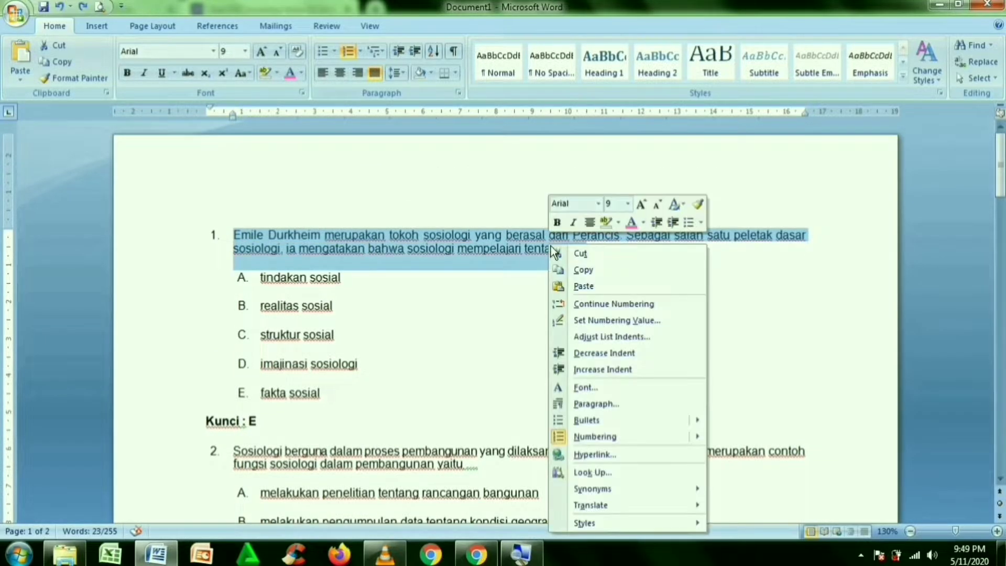
click(602, 271)
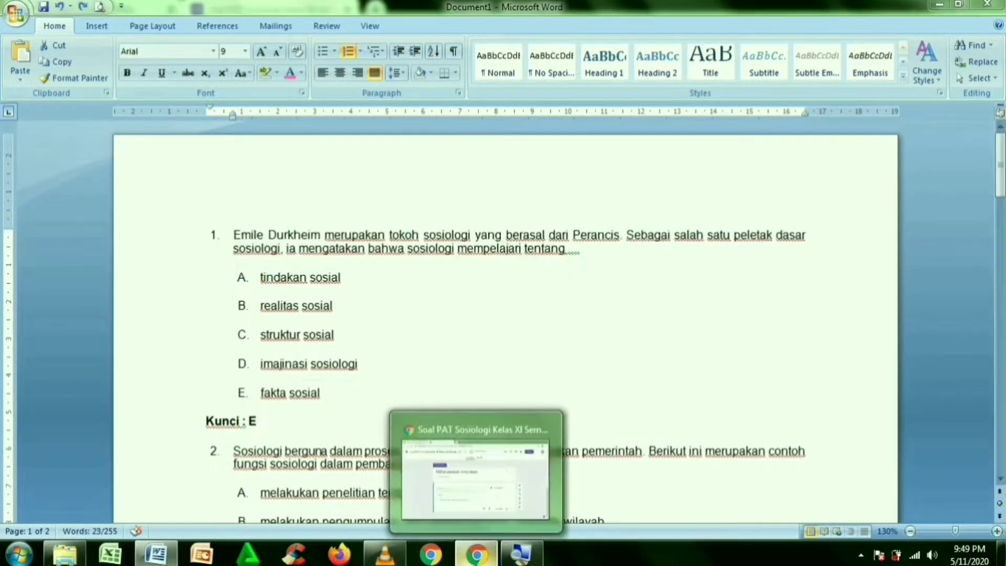
click(476, 554)
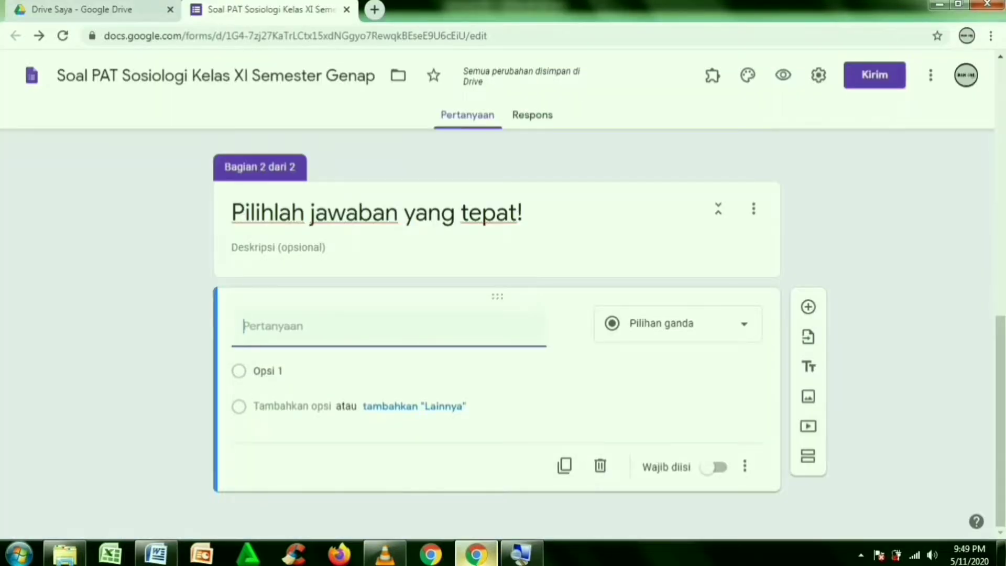
right_click(257, 335)
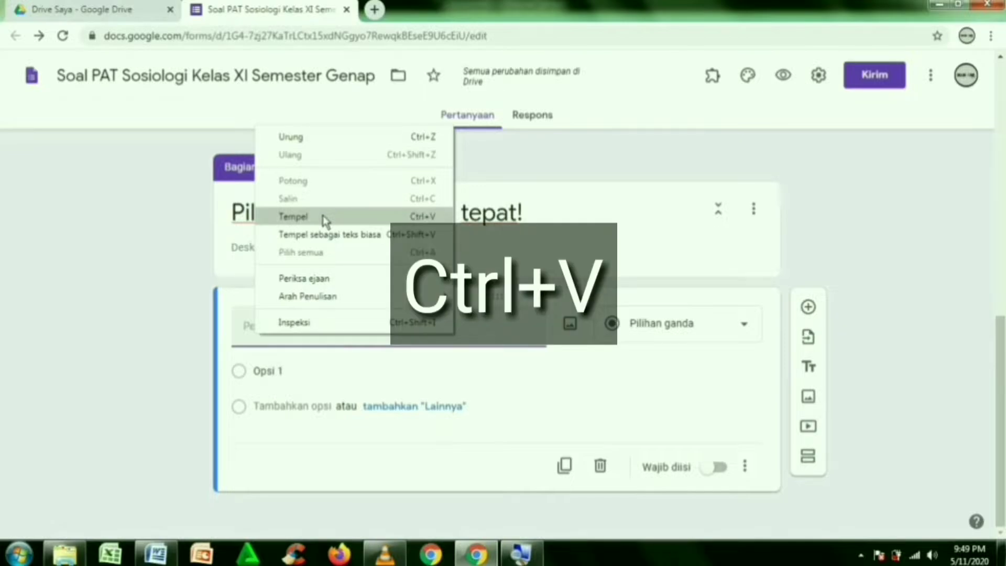
click(293, 216)
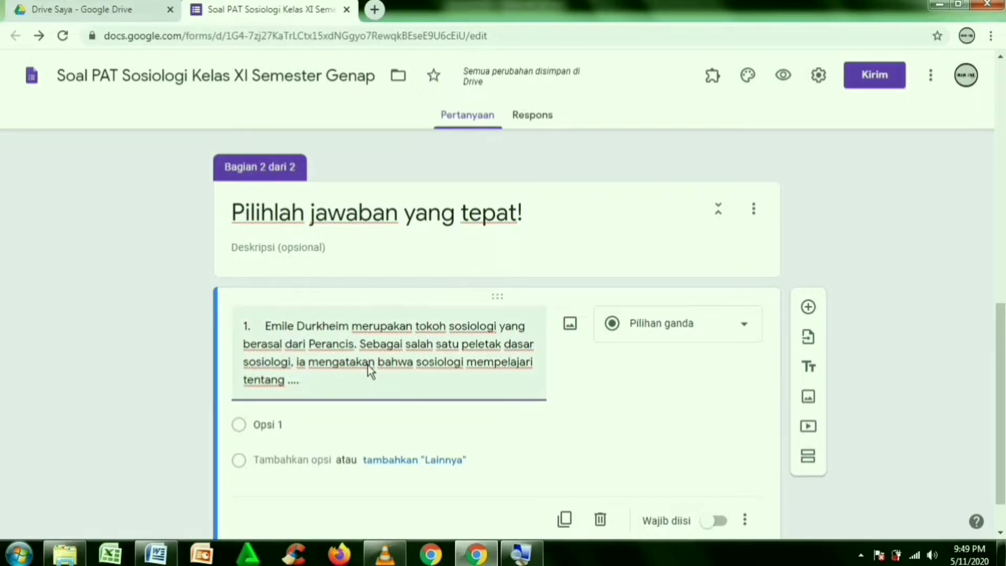
Remove the leading number "1." and its spacing from the pasted Emile Durkheim question.
click(267, 329)
key(BackSpace)
key(BackSpace)
key(BackSpace)
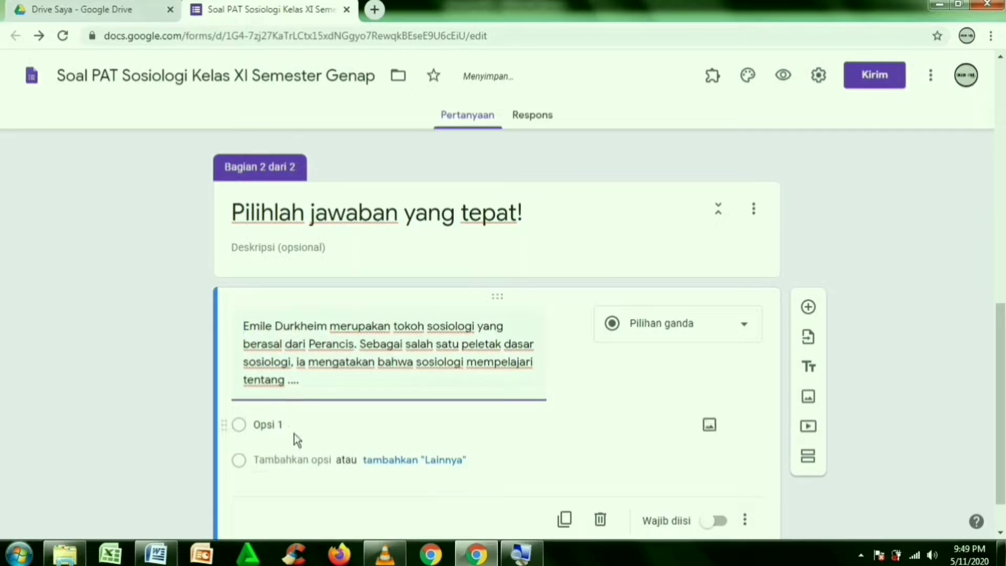
Switch to the Word document and strip the list letters A to E from the five answer options of question 1.
click(162, 561)
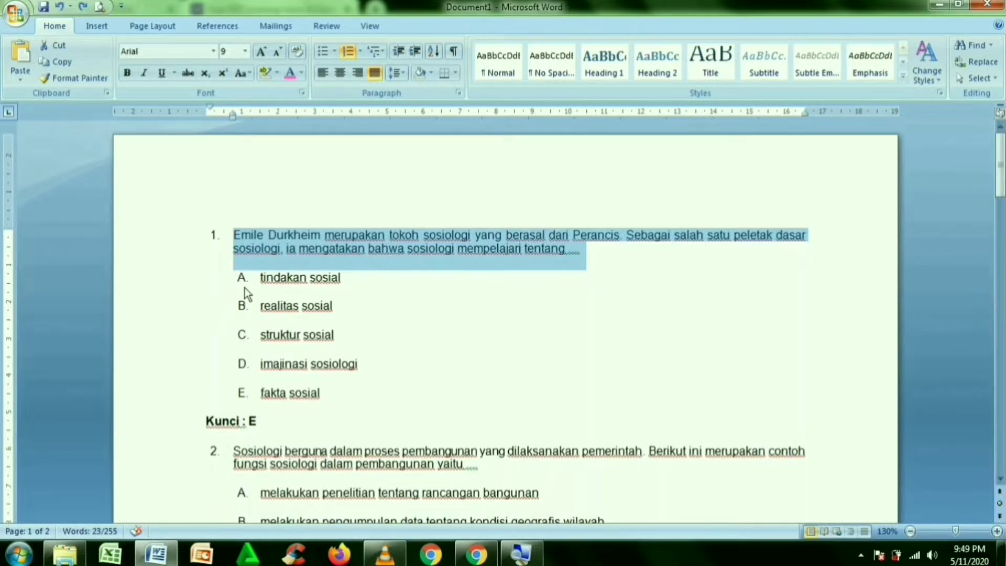
click(263, 278)
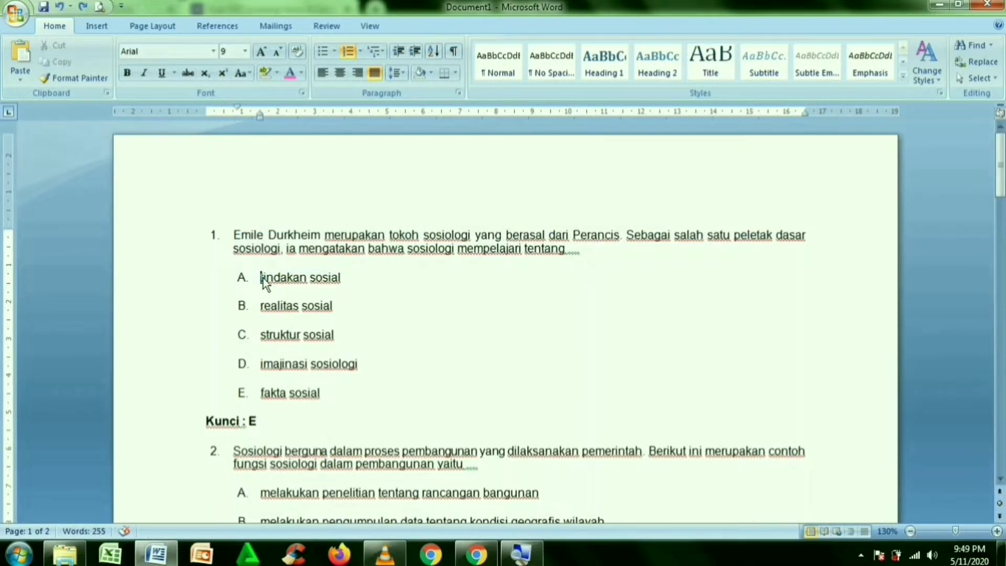
key(BackSpace)
key(Down)
key(BackSpace)
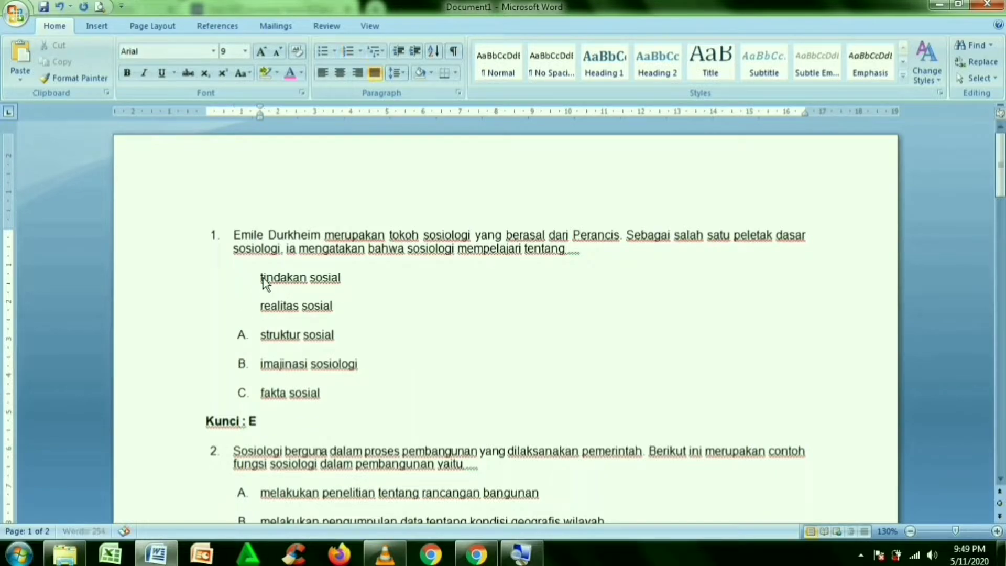
key(Down)
key(BackSpace)
key(Down)
key(BackSpace)
key(Down)
key(BackSpace)
Copy the five options from "tindakan sosial" to "fakta sosial" and paste them as the answer options of the Emile Durkheim question in Google Forms.
drag(262, 283, 366, 395)
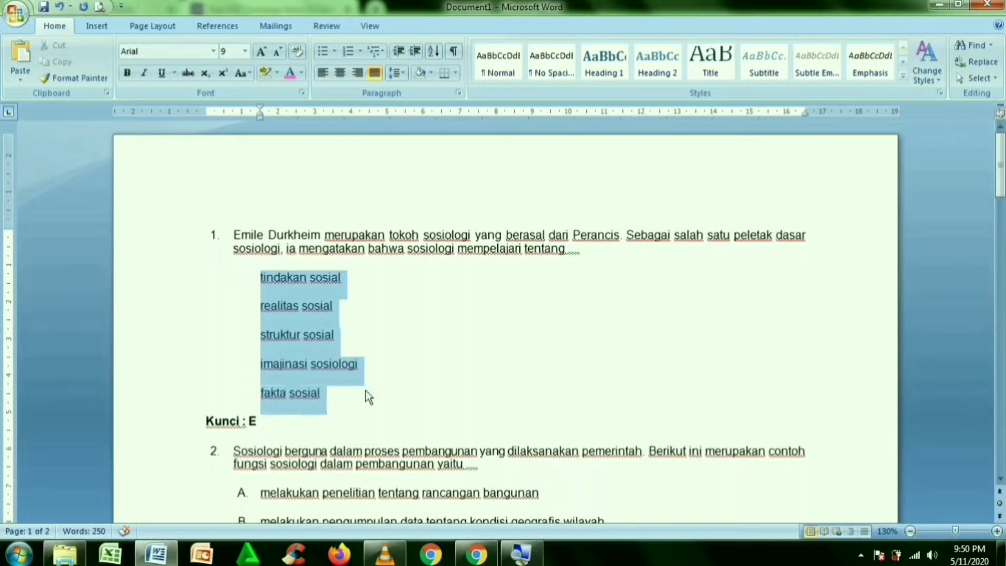
right_click(268, 352)
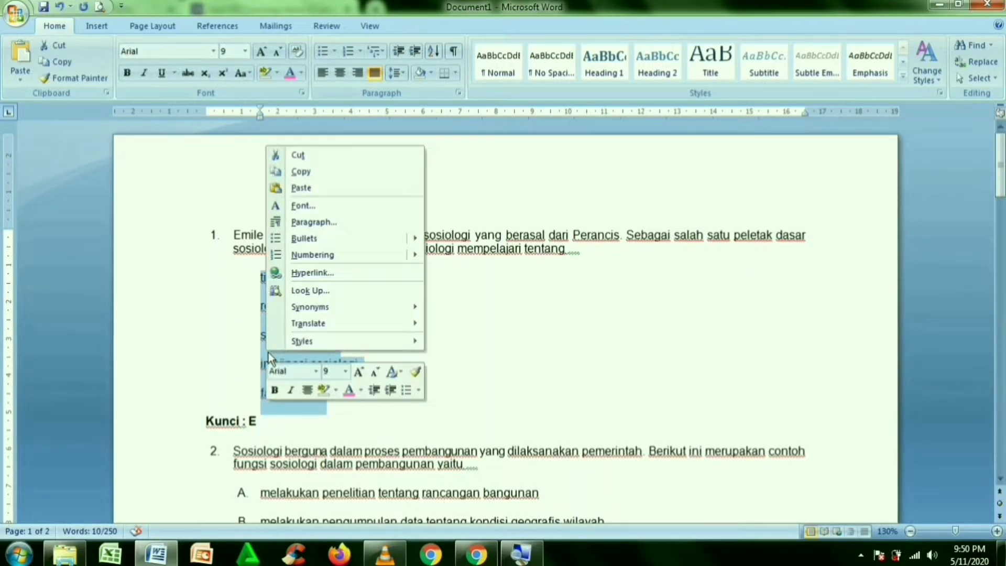
click(326, 175)
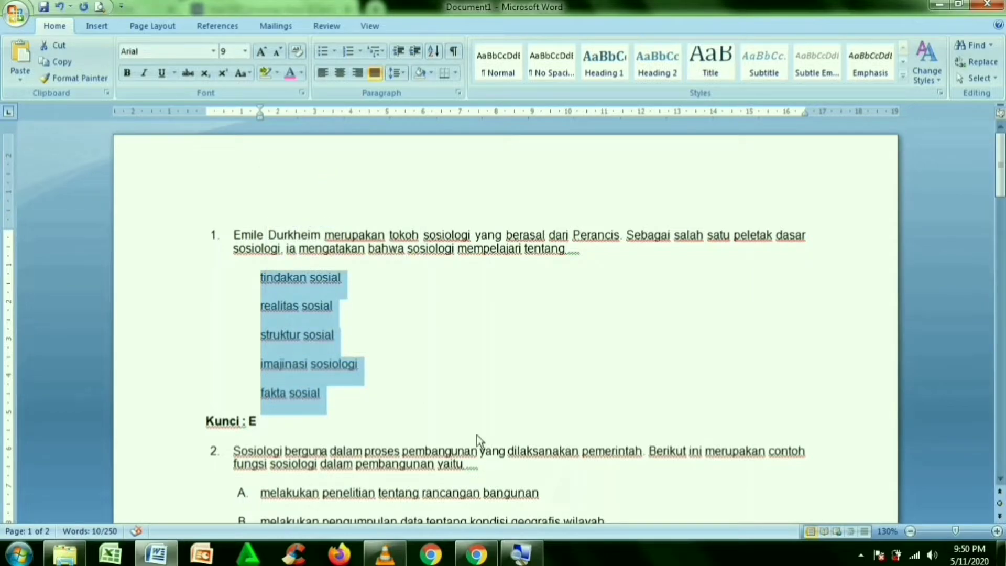
click(477, 553)
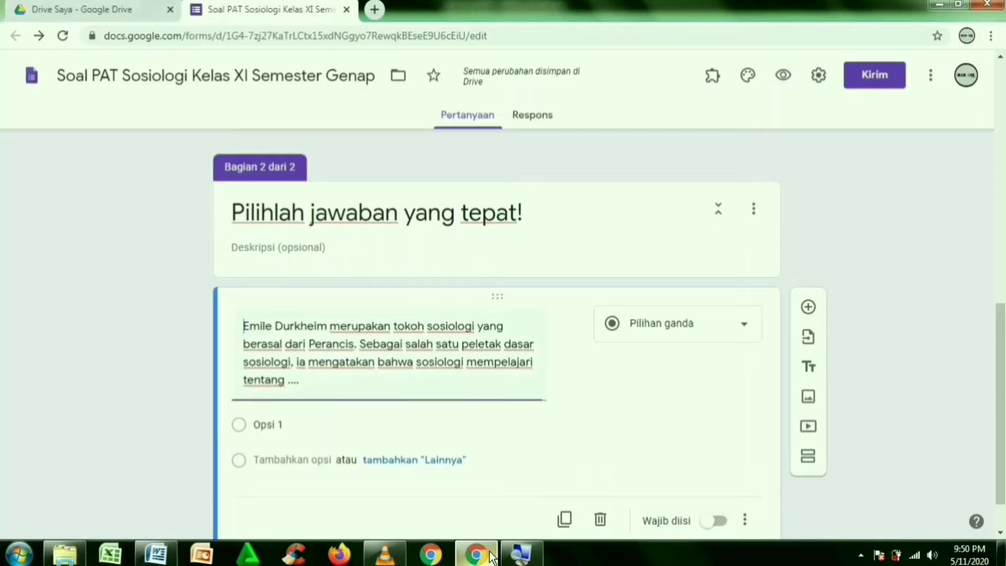
click(270, 433)
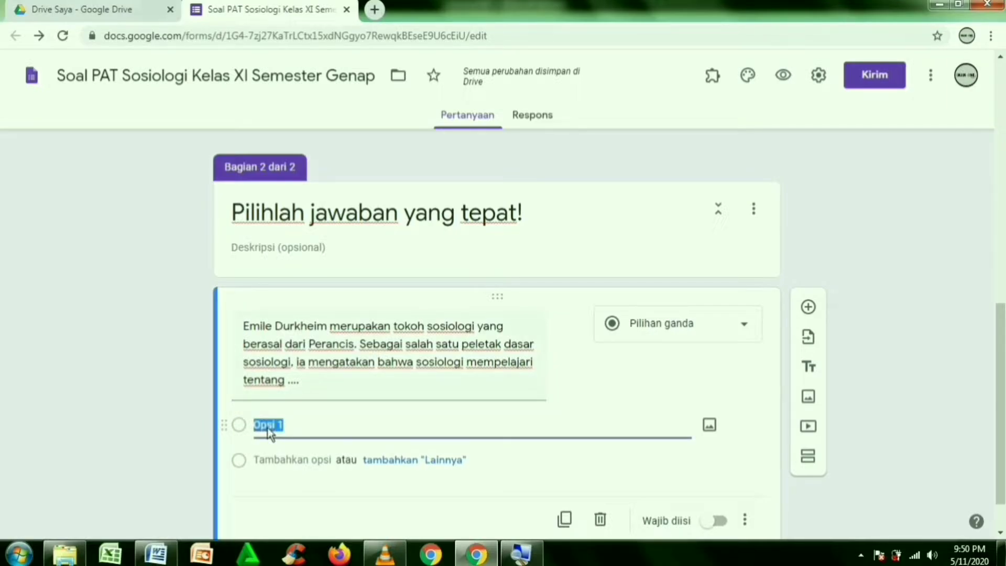
right_click(269, 430)
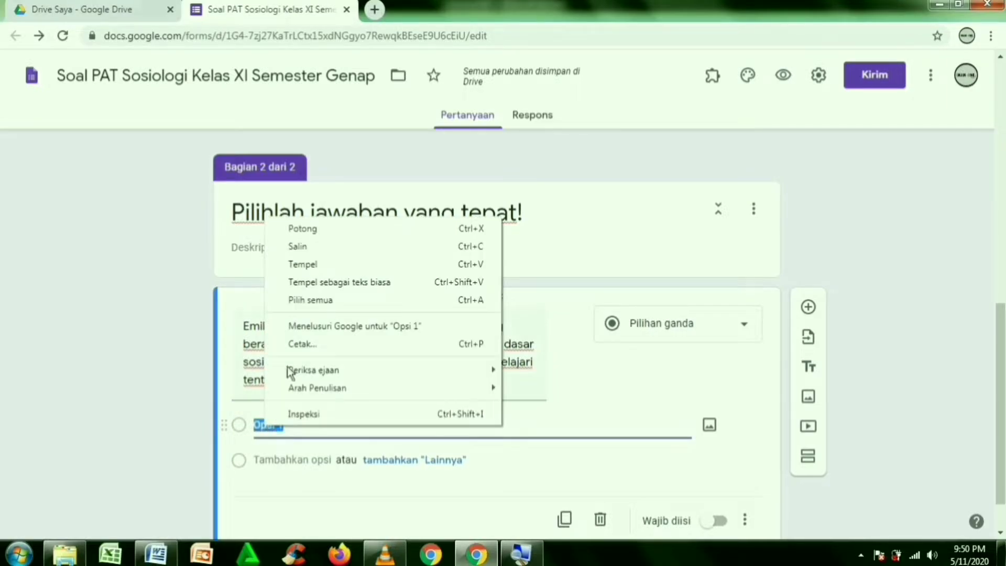
click(333, 263)
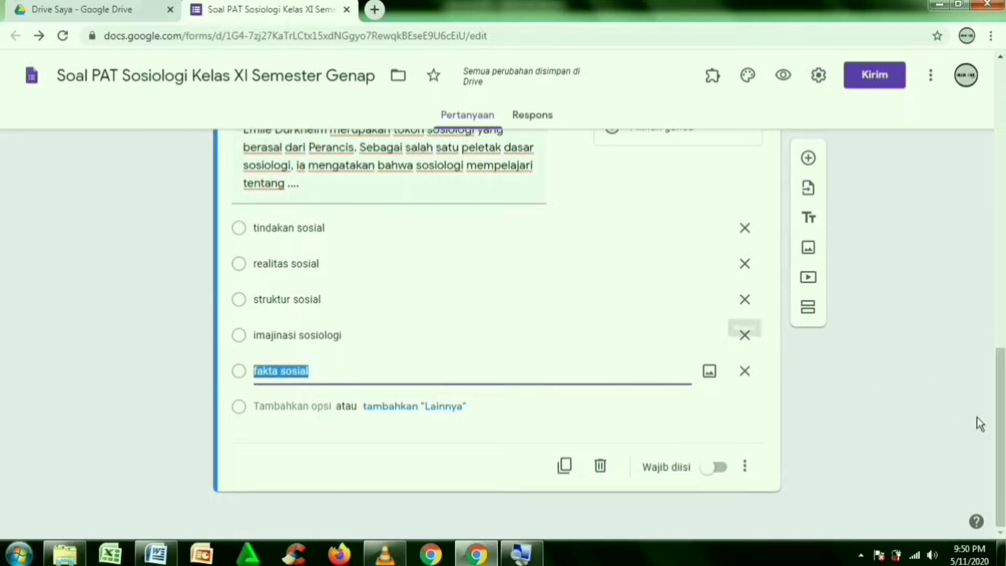
Add another multiple-choice question to the form and fill its title with the question 2 text copied from Word.
mouse_move(1002, 419)
mouse_down()
mouse_move(1001, 392)
mouse_move(1001, 404)
mouse_up()
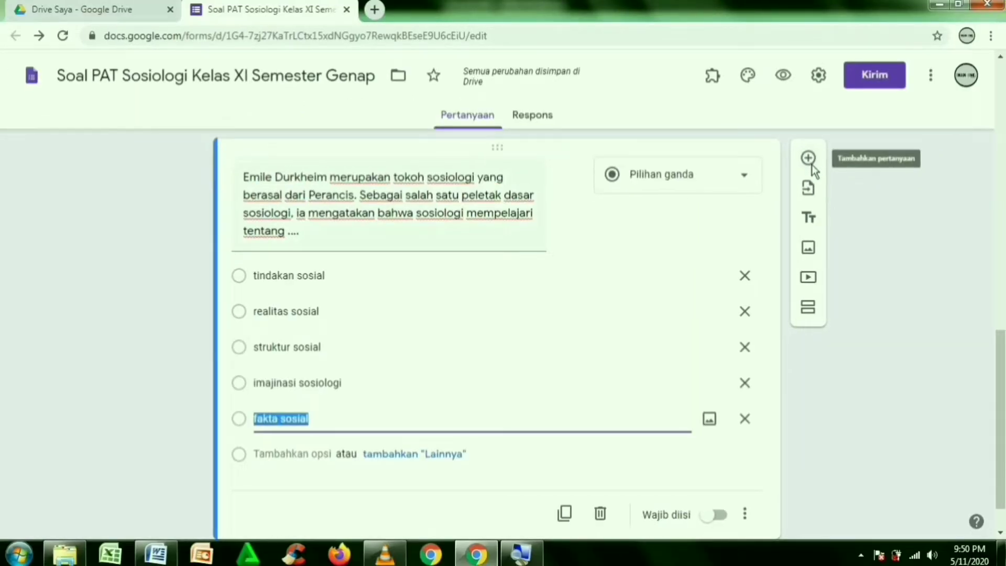
click(812, 165)
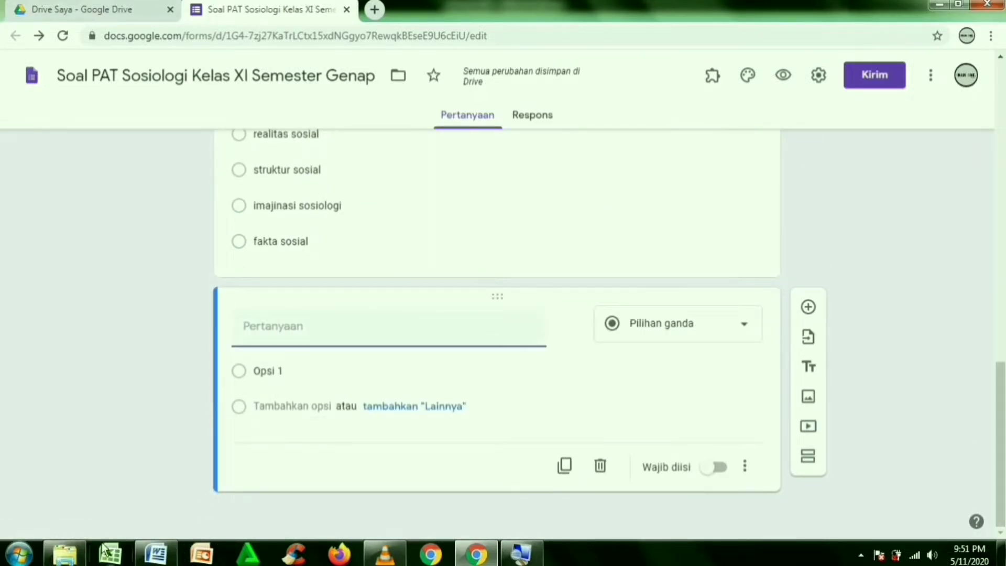
click(164, 560)
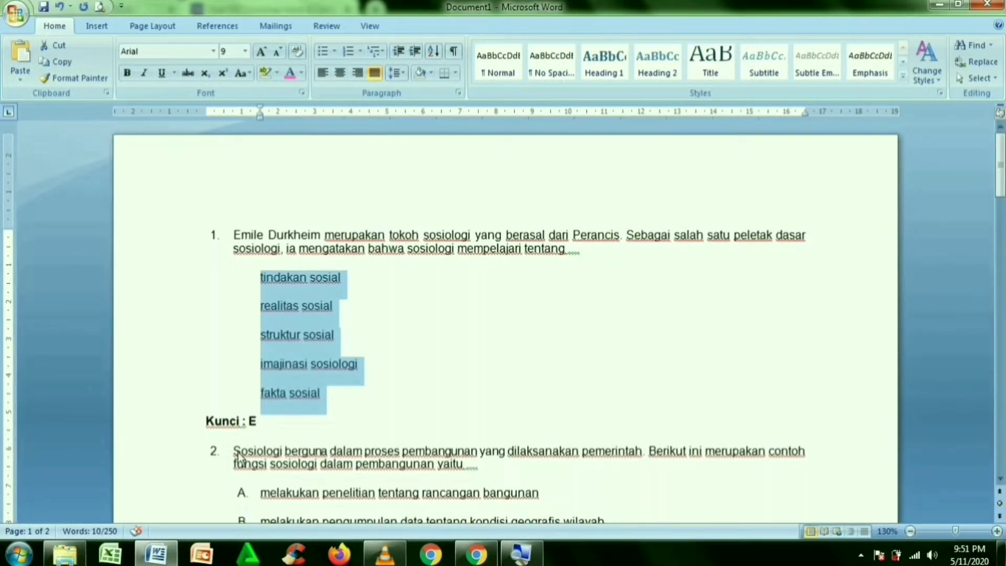
click(256, 455)
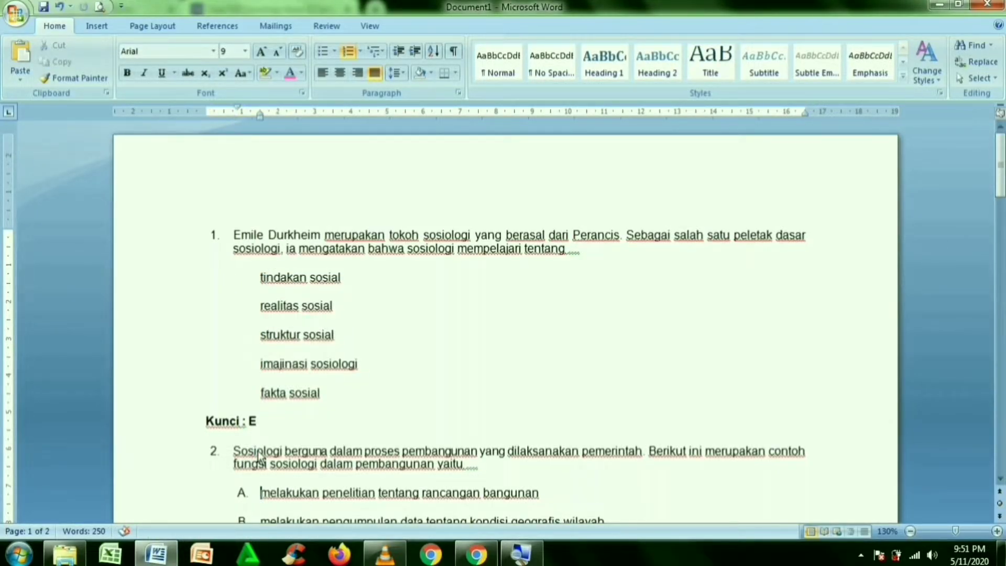
scroll(258, 454, down, 3)
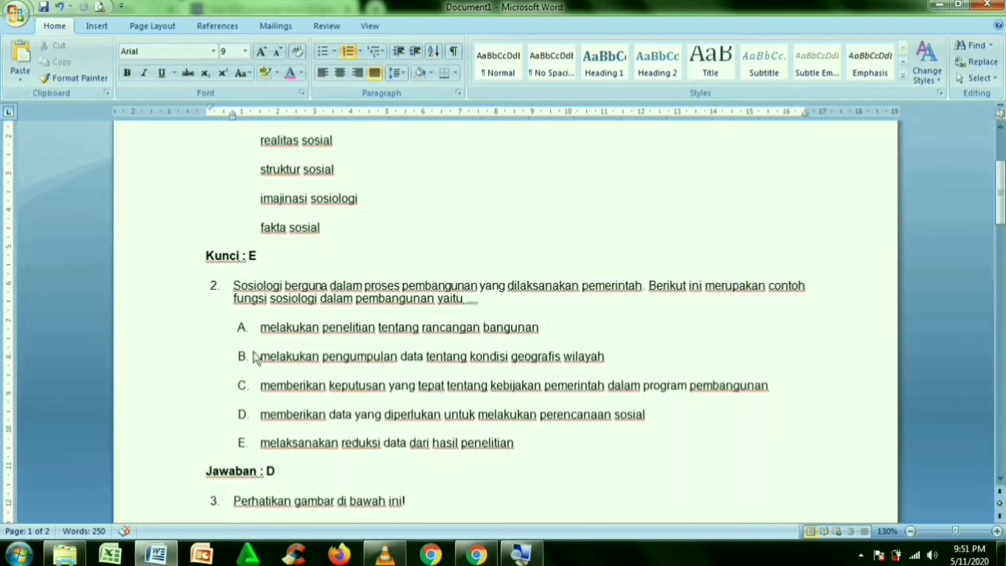
drag(234, 287, 510, 303)
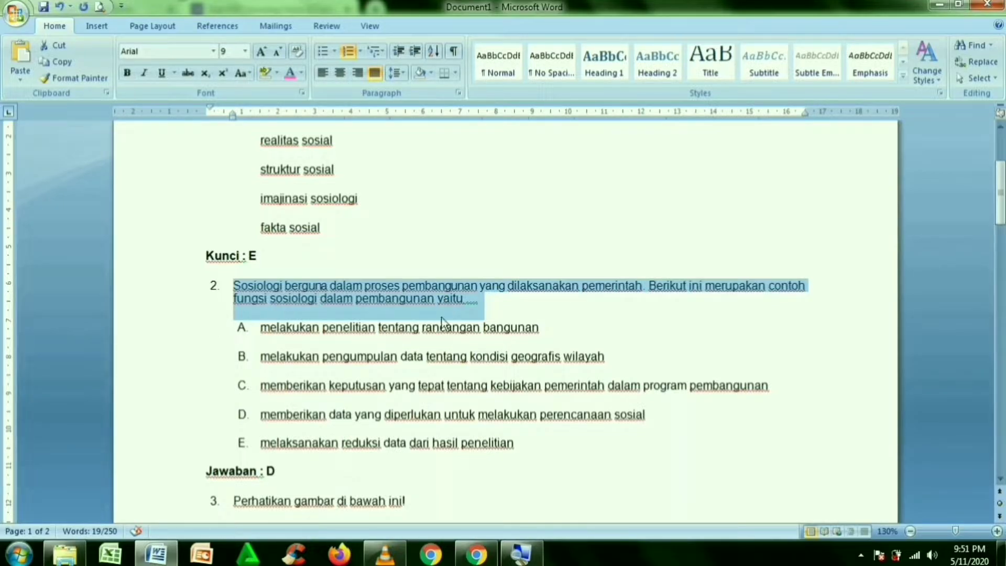
click(476, 559)
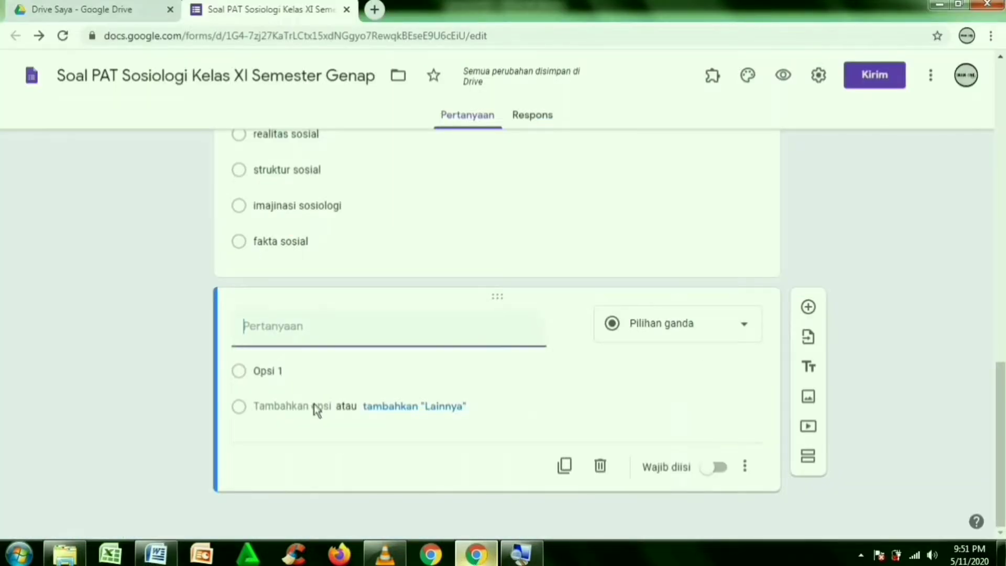
click(249, 332)
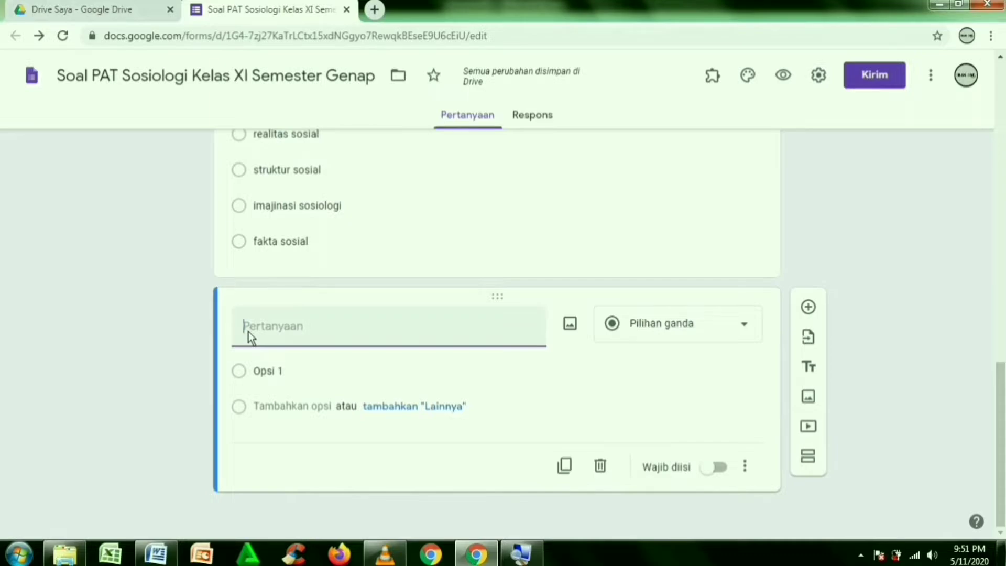
key(ctrl+v)
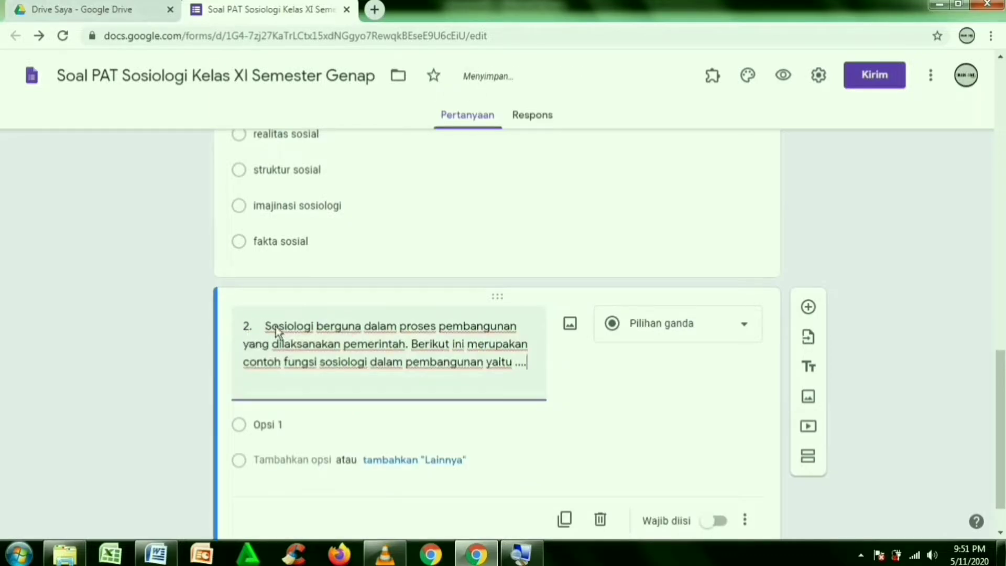
Remove the leading number "2." and its spacing from the pasted "Sosiologi berguna" question.
click(266, 329)
key(BackSpace)
key(BackSpace)
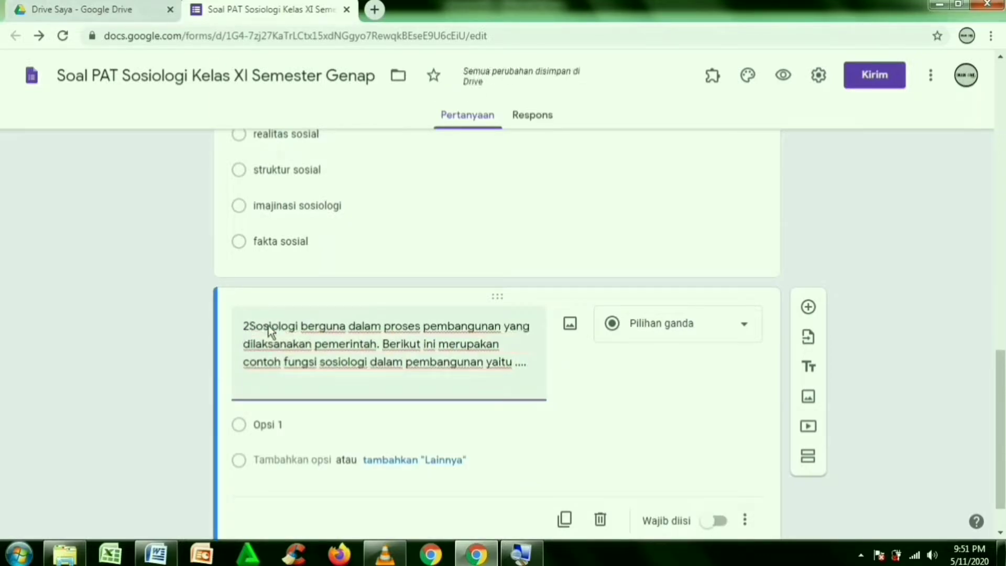
key(BackSpace)
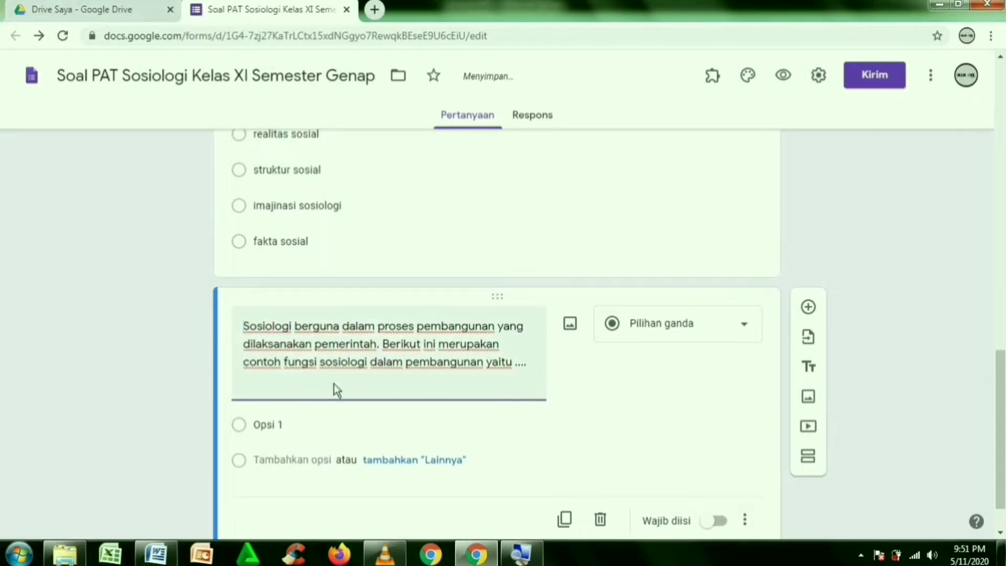
Return to the Word document and strip the list letters A to E from the five answer options of question 2.
click(158, 554)
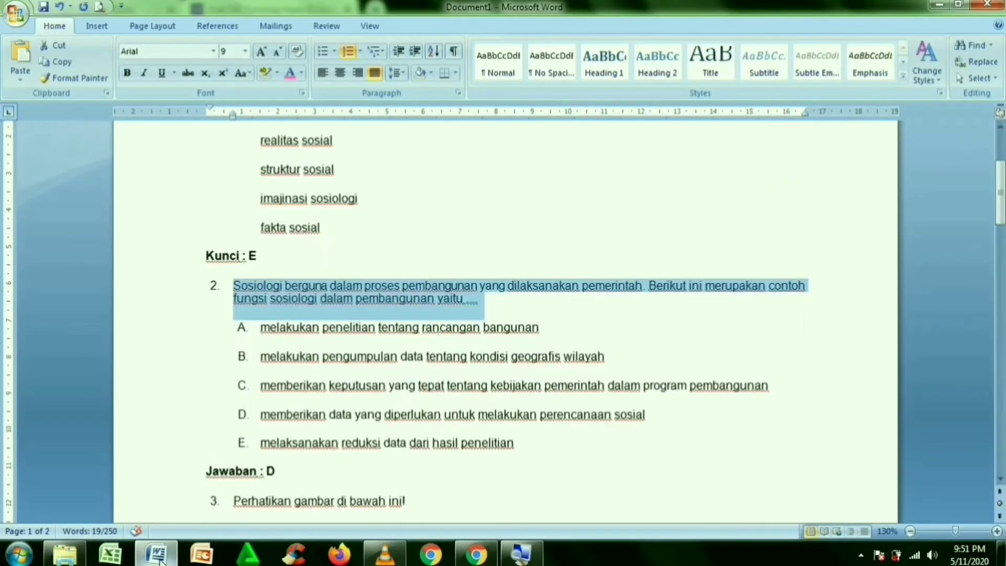
click(268, 333)
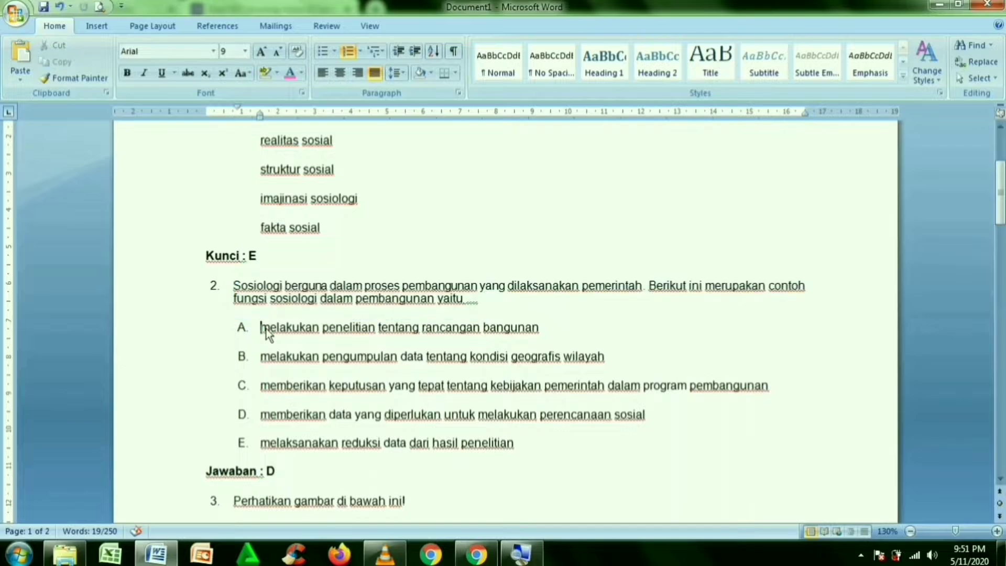
key(BackSpace)
key(Down)
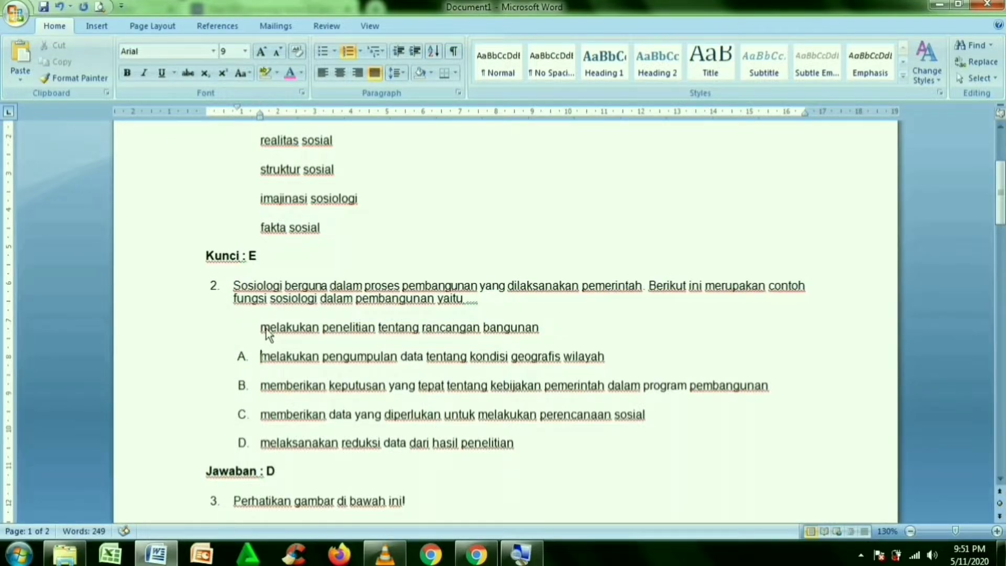
key(BackSpace)
key(Down)
key(BackSpace)
key(Down)
key(BackSpace)
key(Down)
key(BackSpace)
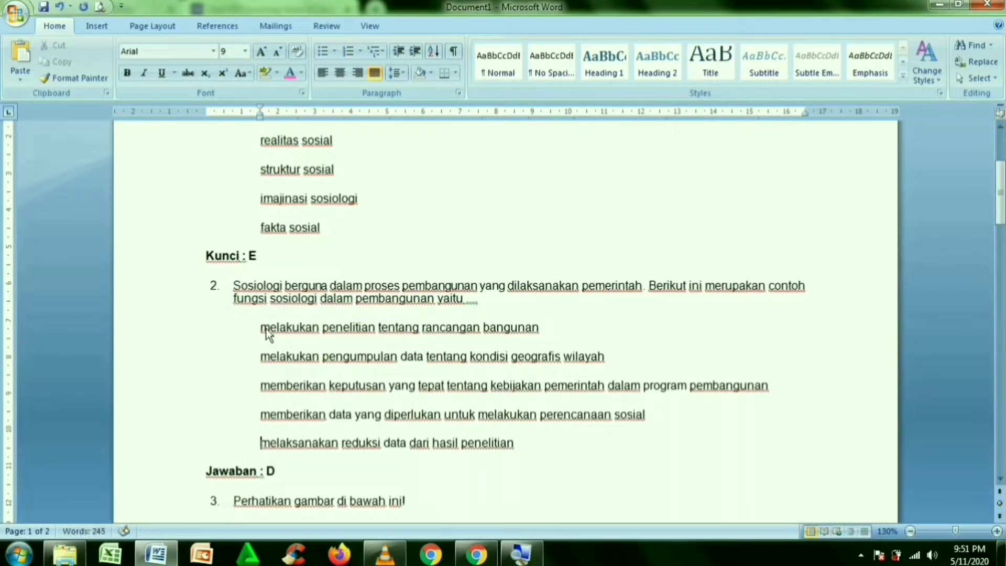
Copy the five answer options of question 2 from Word and paste them as the options of the "Sosiologi berguna" question in Google Forms.
click(266, 329)
drag(266, 329, 536, 448)
key(ctrl+c)
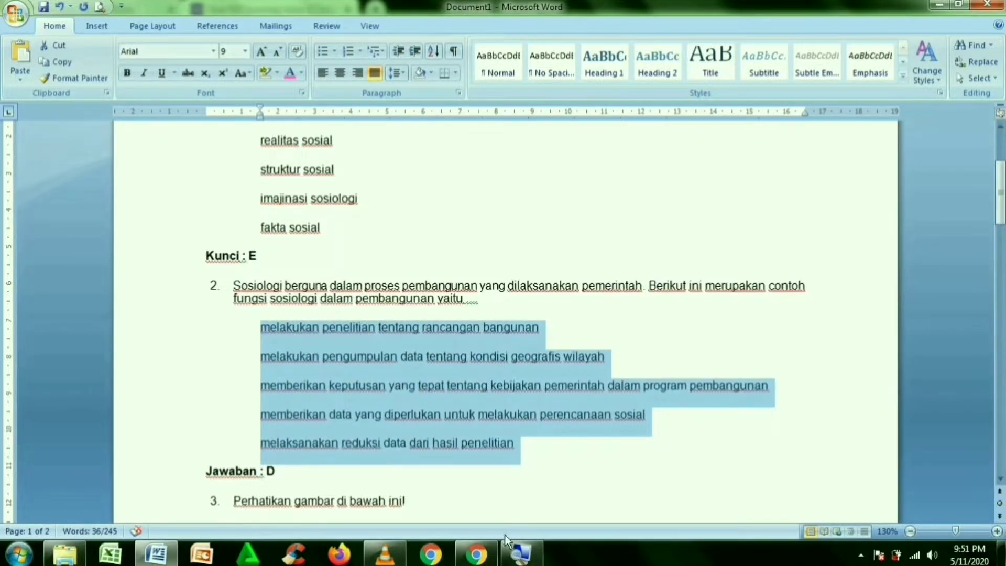
click(488, 556)
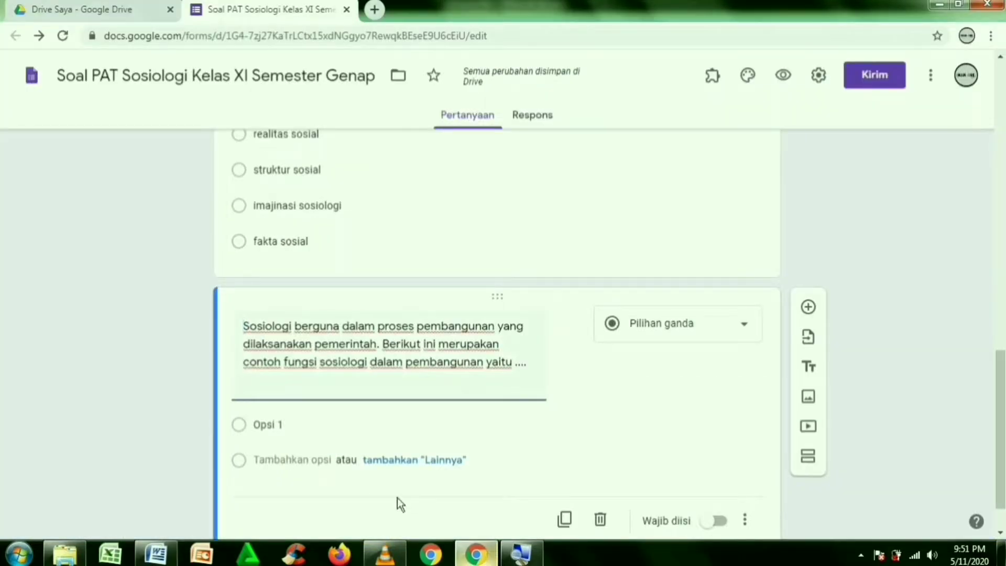
click(262, 426)
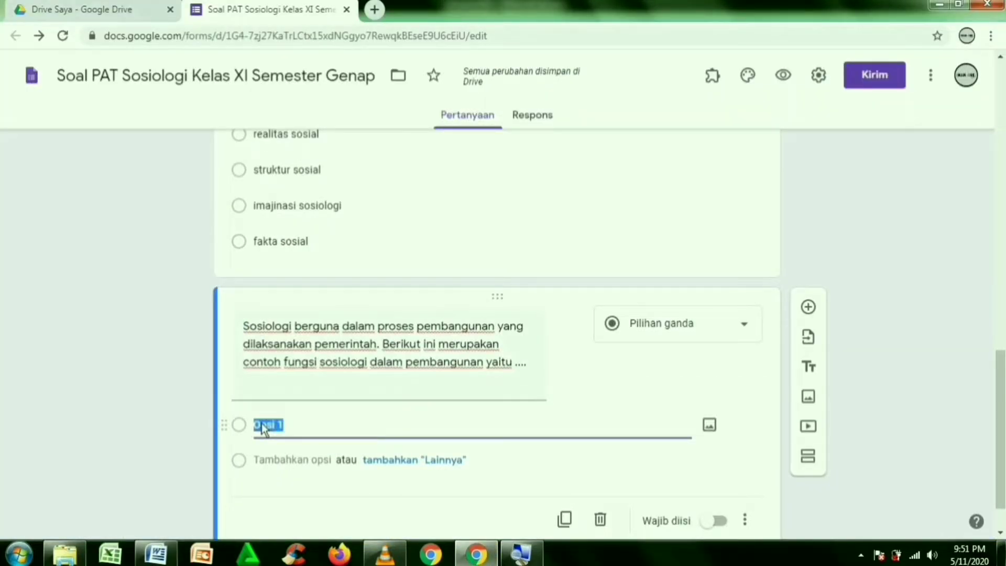
key(ctrl+v)
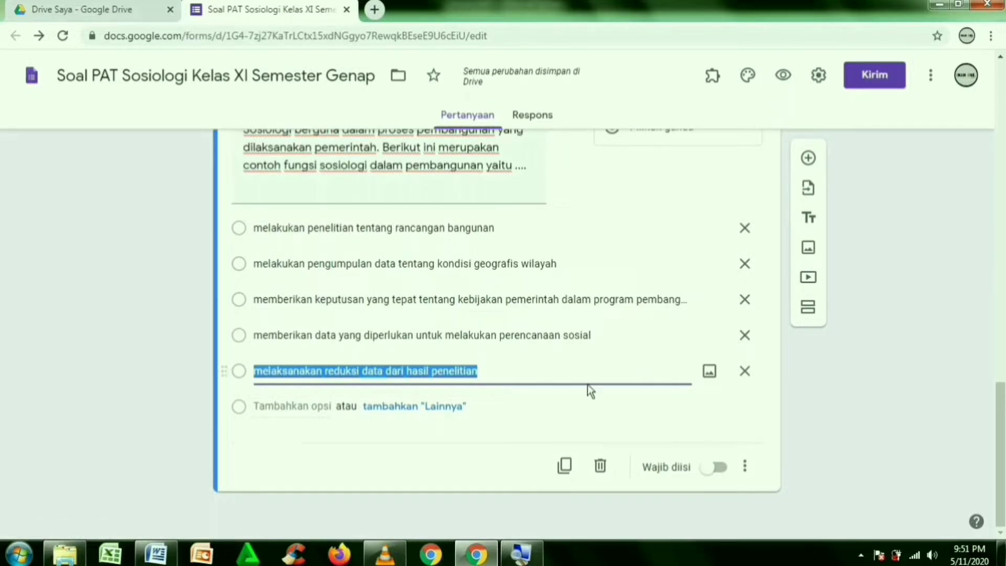
Add another multiple-choice question to the form, and return to the Word document to show all of question 3 with its picture.
click(808, 158)
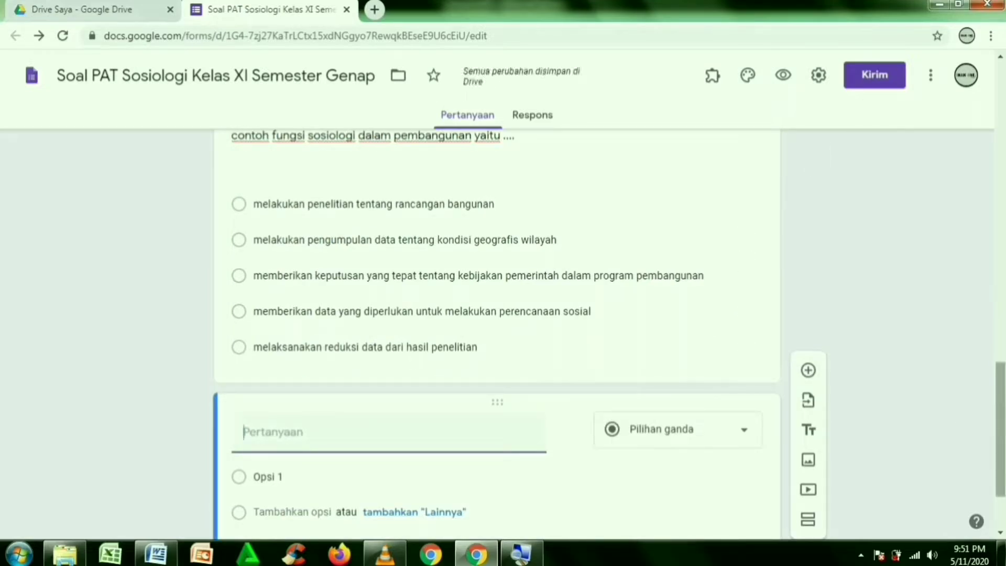
scroll(997, 422, down, 2)
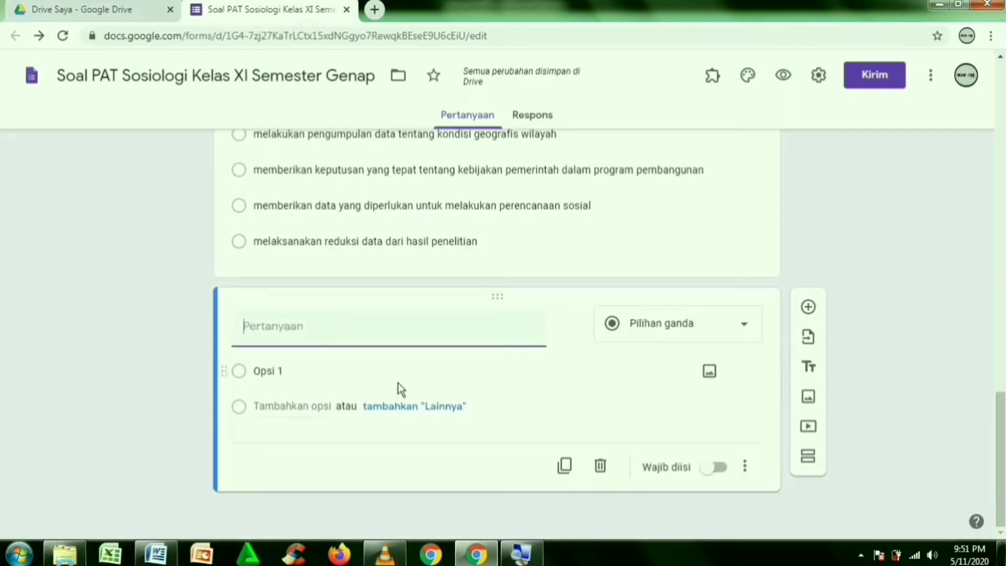
click(160, 559)
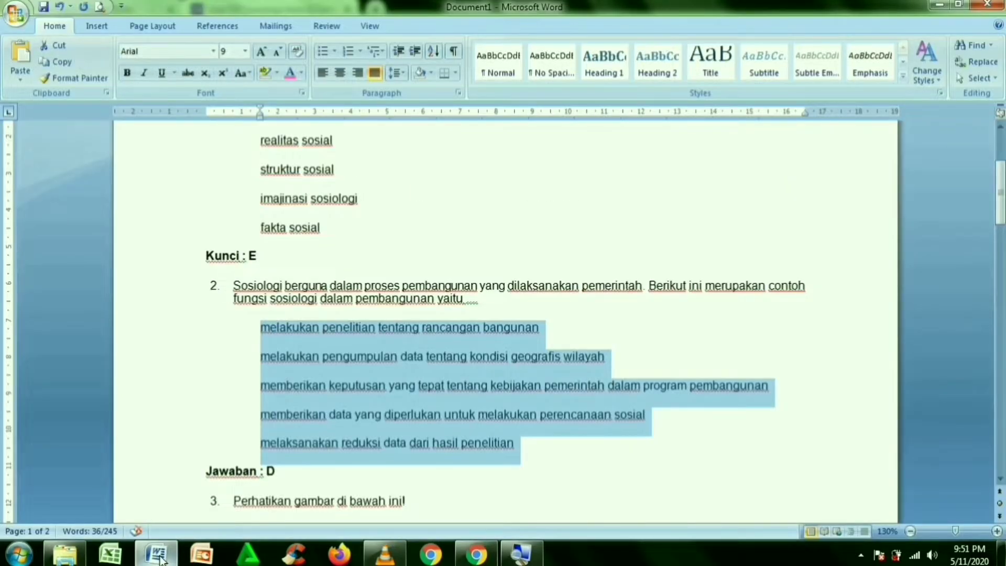
click(547, 468)
key(Down)
key(Down)
key(Down)
key(Down)
key(Down)
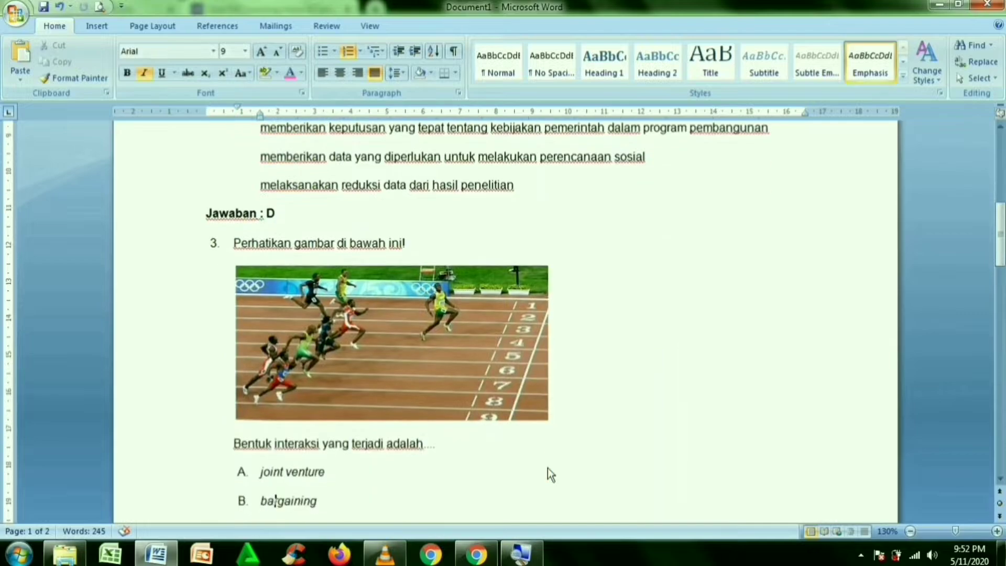
key(Down)
key(Down)
key(Down)
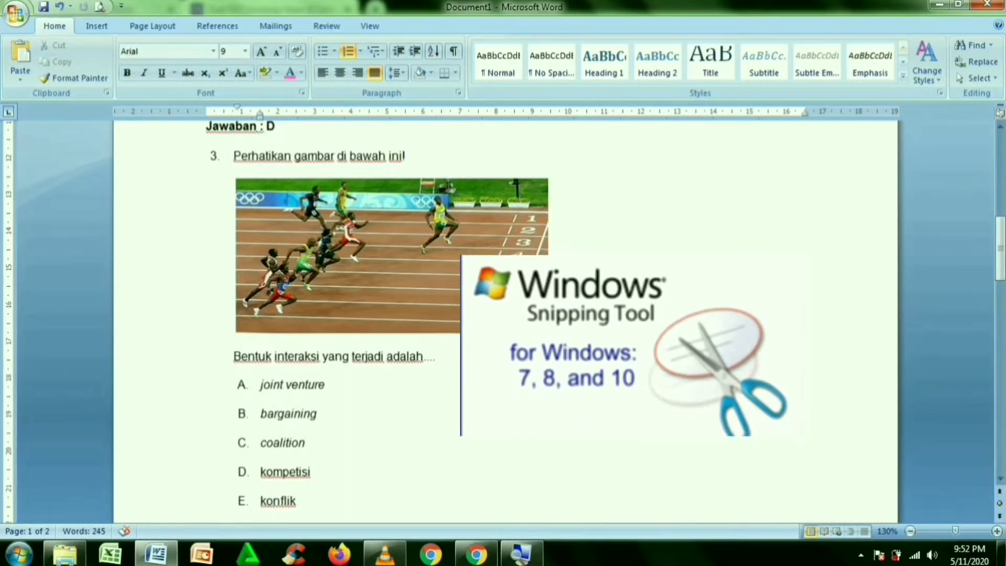
Find and open the Snipping Tool, and capture question 3 from "Perhatikan gambar di bawah ini!" through "Bentuk interaksi yang terjadi adalah" with its picture.
click(18, 554)
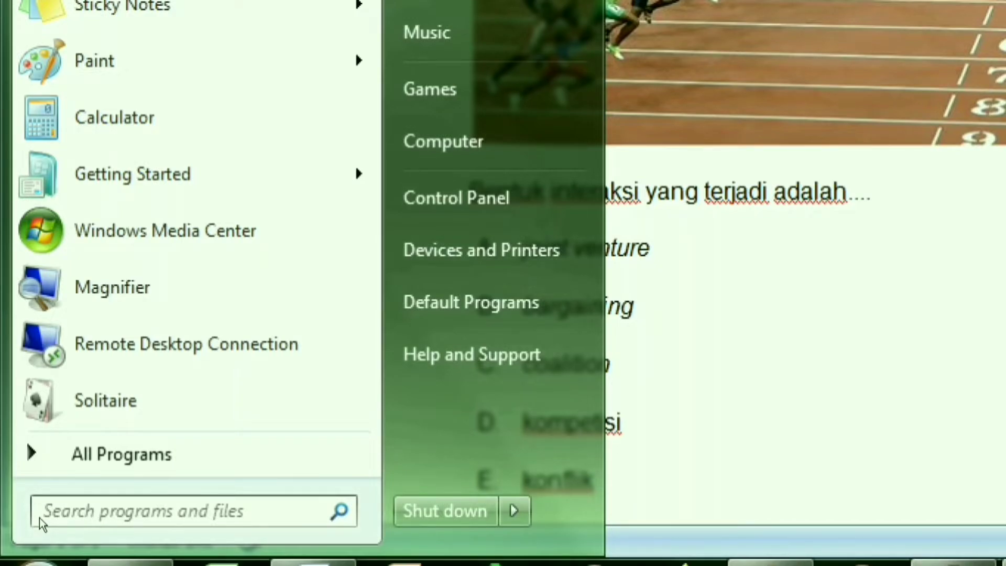
text(snip)
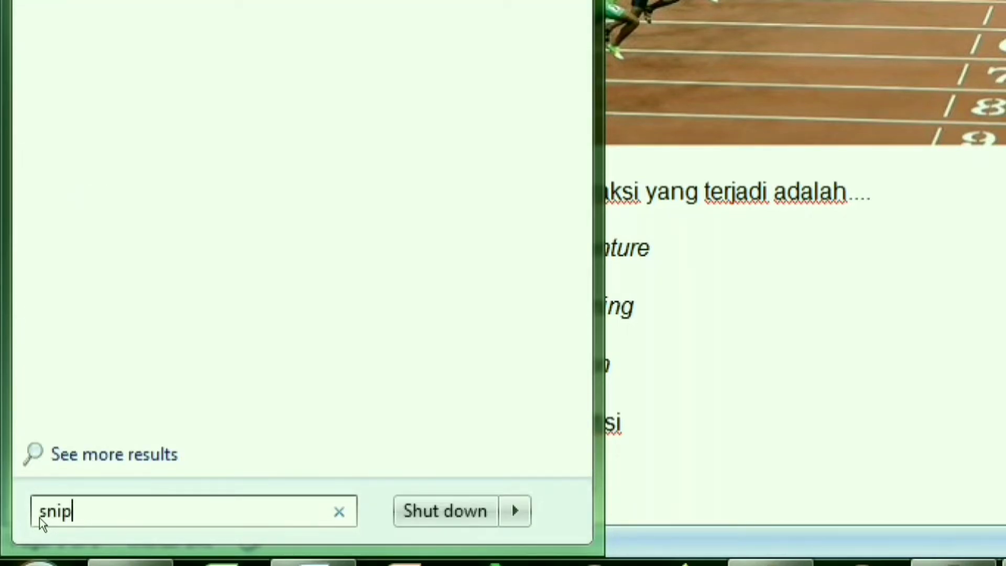
text(ping )
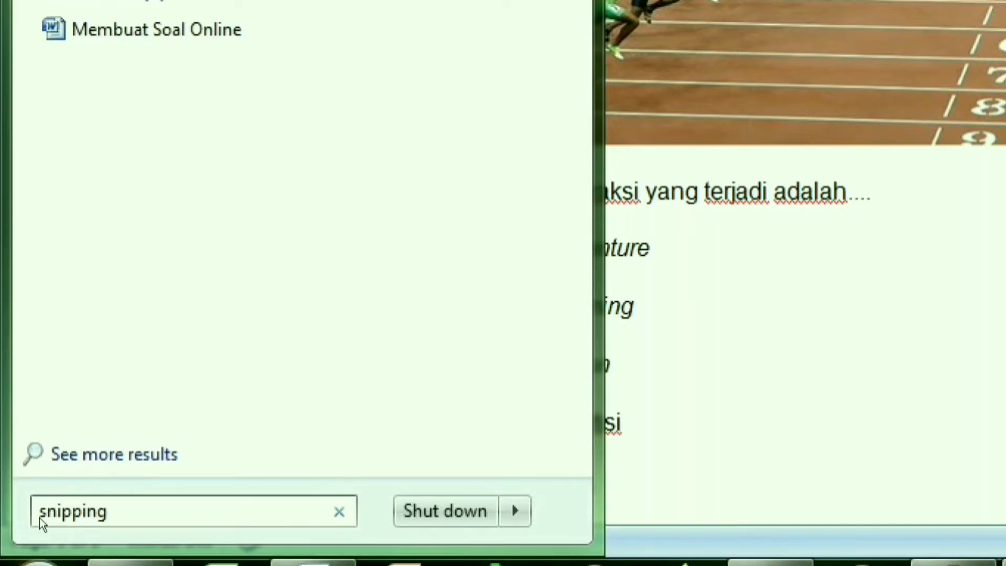
text(tool)
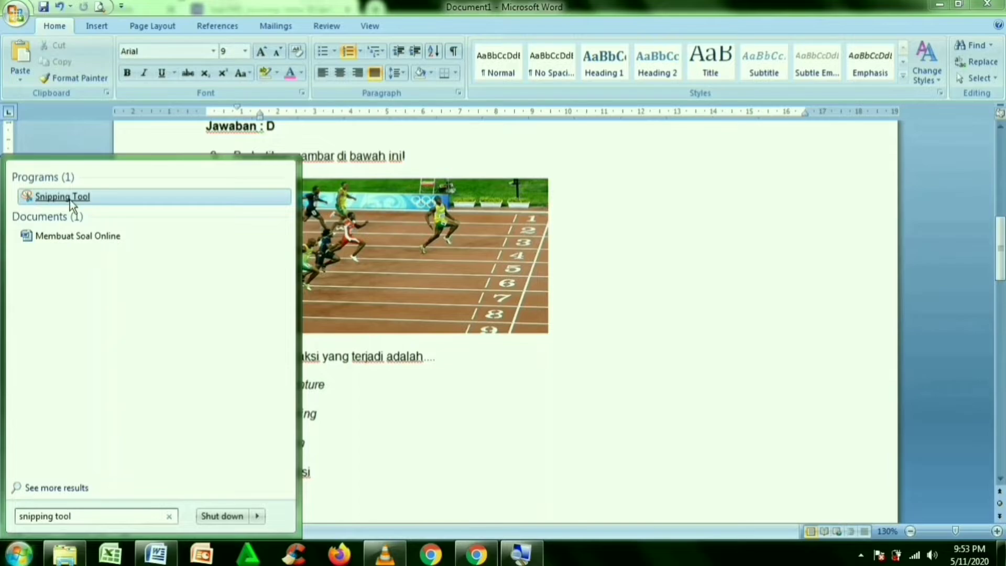
click(70, 199)
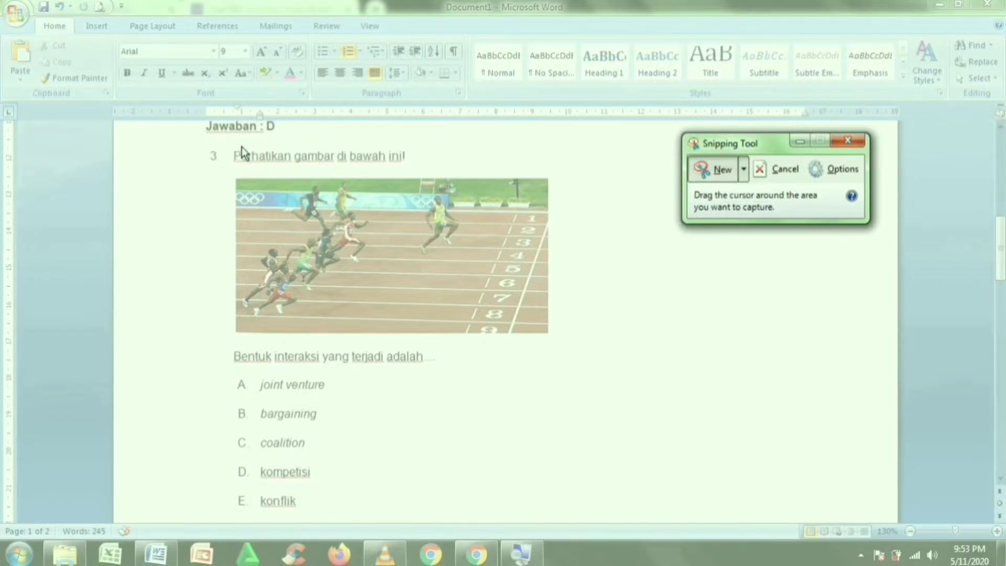
drag(230, 146, 567, 374)
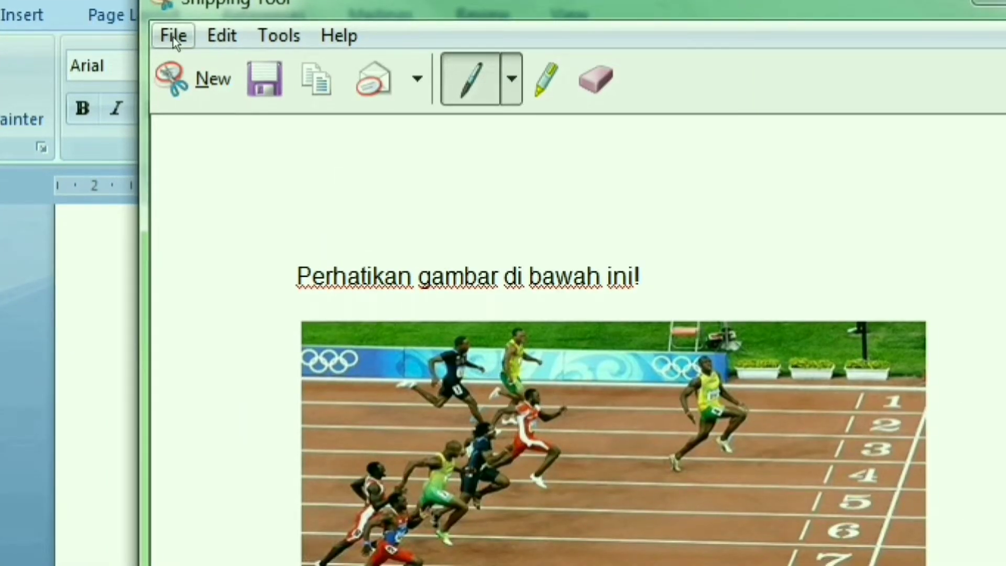
Save the snip as a PNG named "gambar soal no. 3" in the Pictures library and close the Snipping Tool.
click(173, 36)
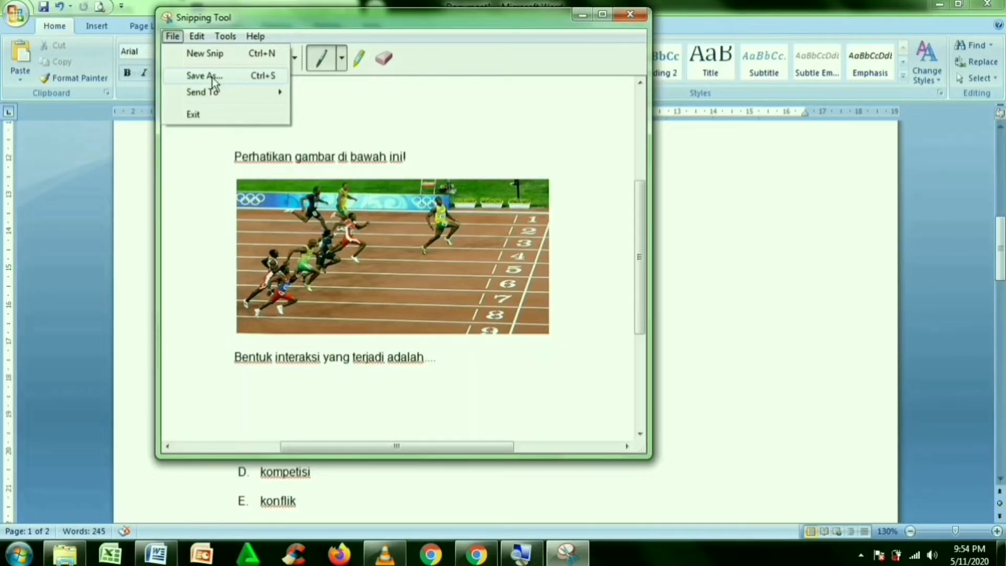
click(213, 77)
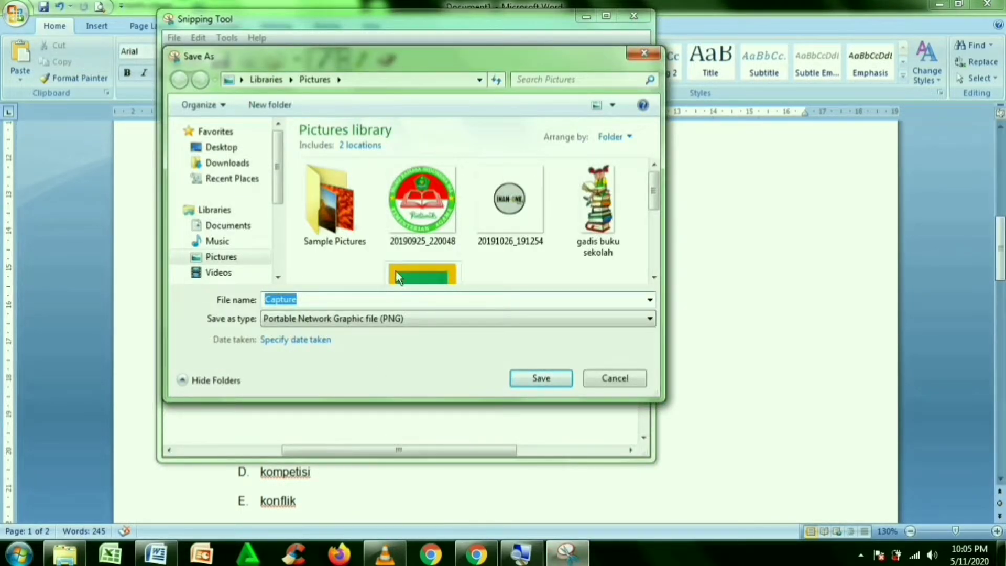
click(234, 260)
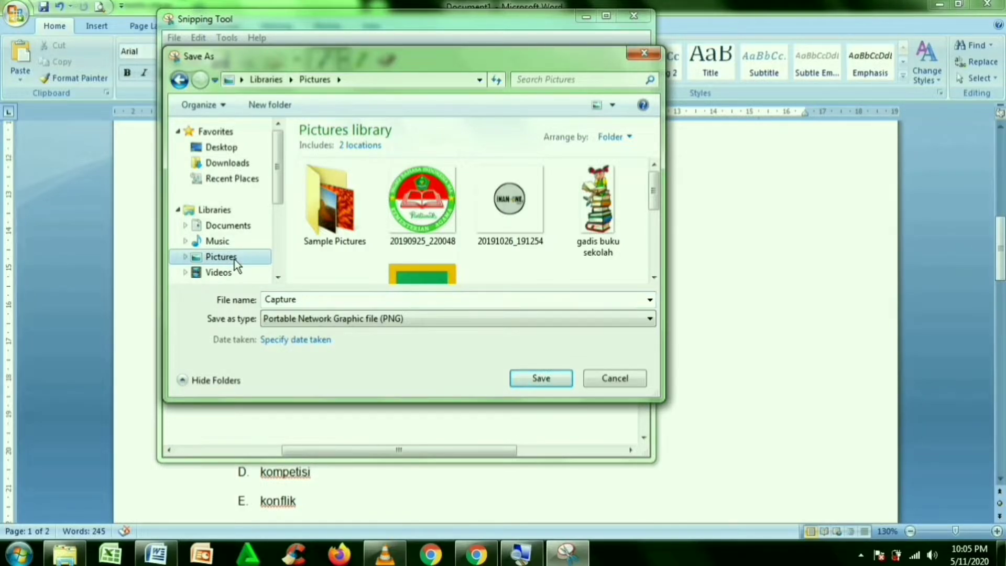
click(316, 303)
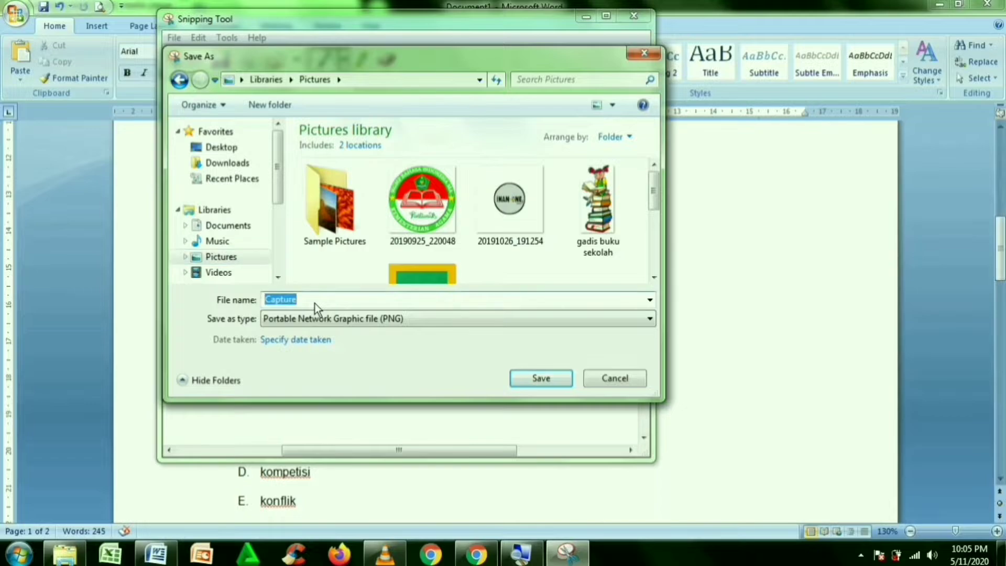
text(gam)
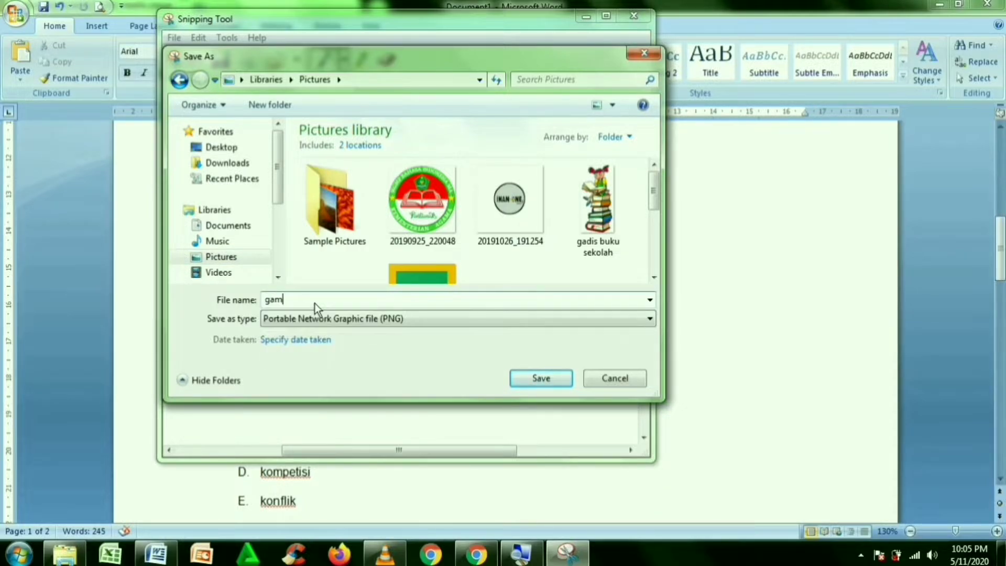
text(bar soal no. 3)
click(548, 379)
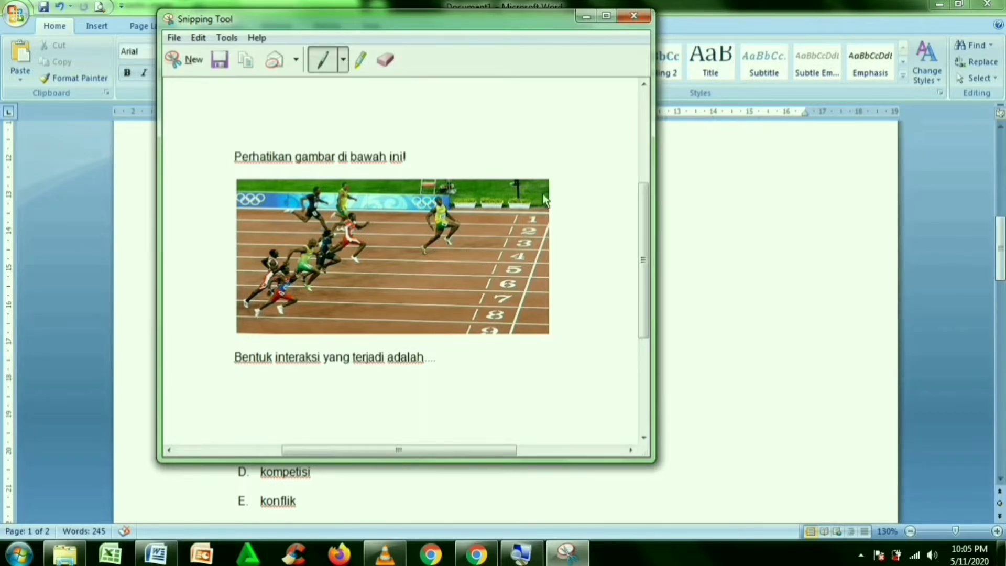
click(640, 20)
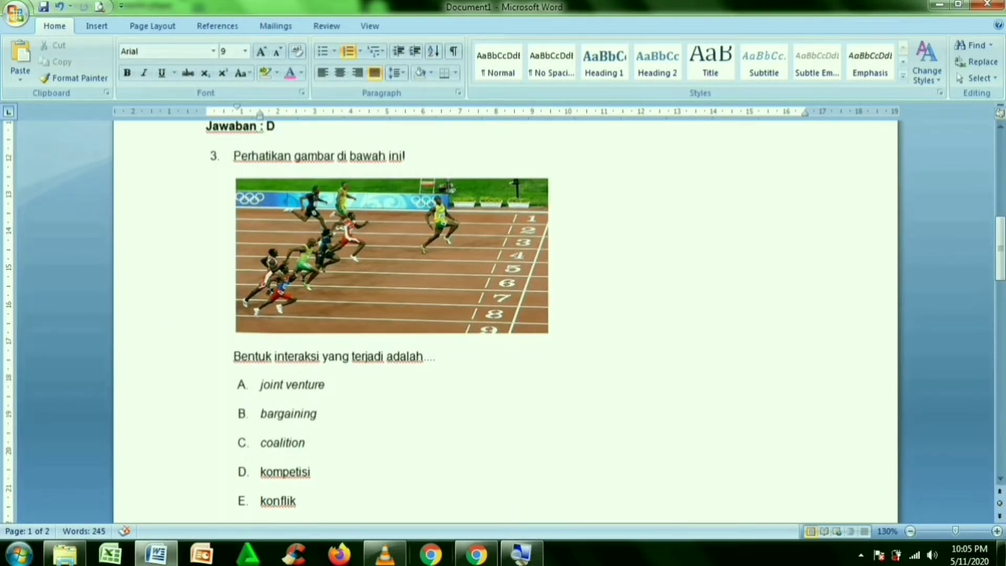
Switch to Google Forms and upload "gambar soal no. 3" from the Pictures library as the image of the new blank question.
mouse_move(478, 561)
click(435, 475)
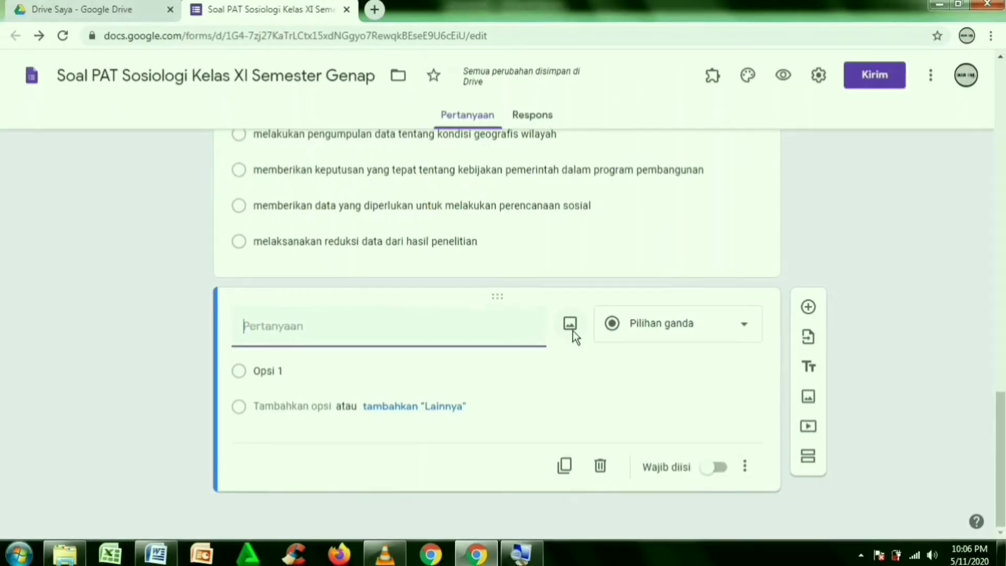
click(573, 332)
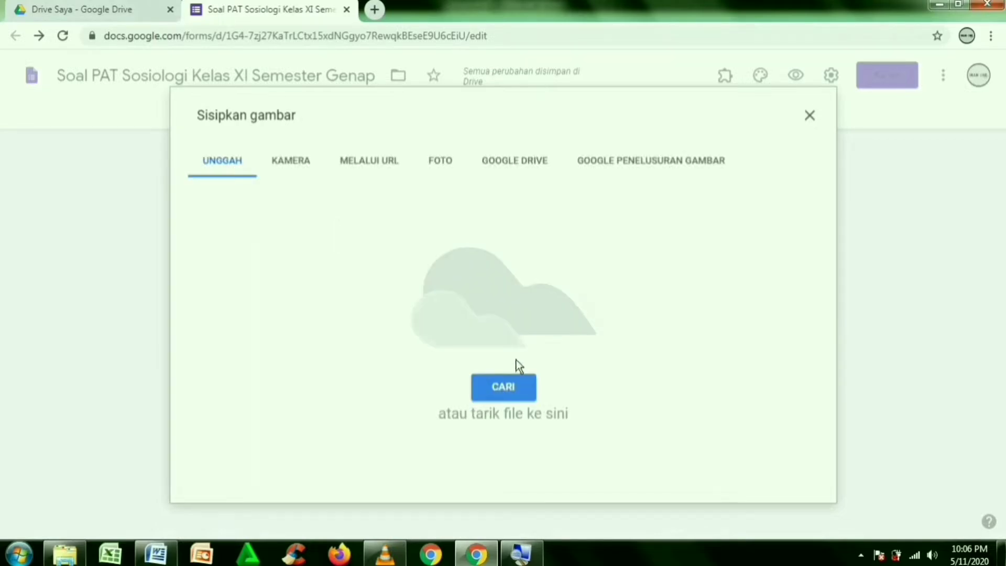
click(502, 388)
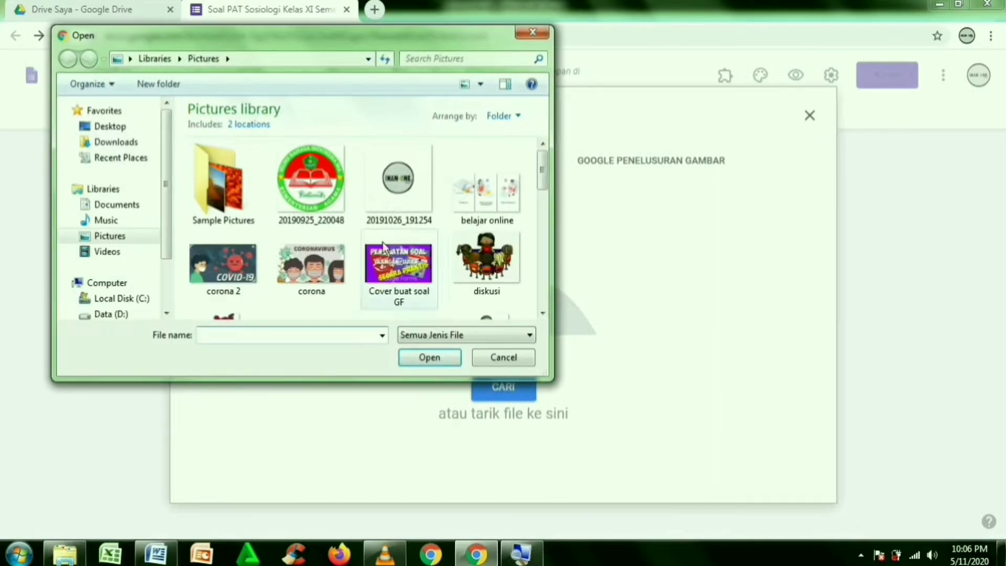
click(128, 234)
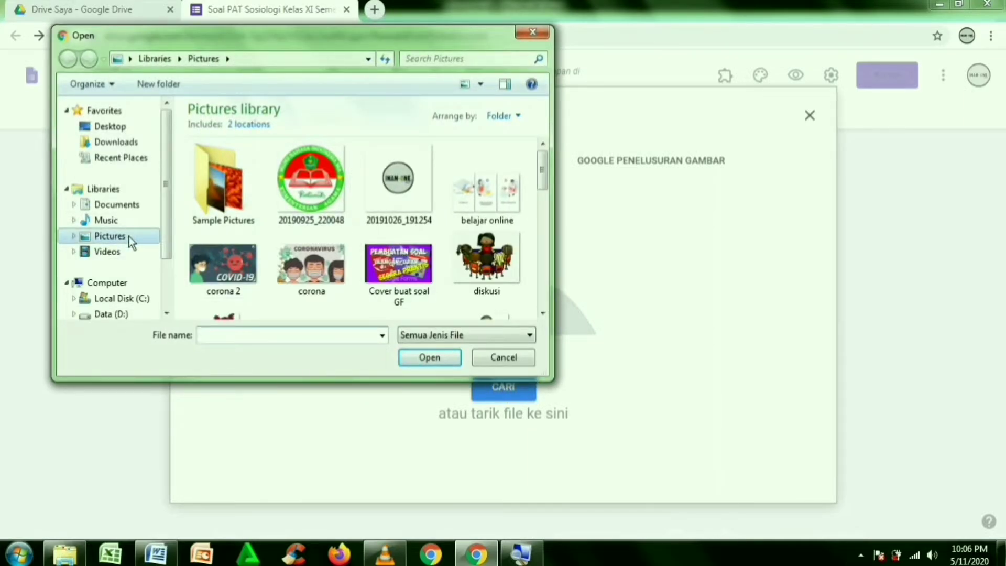
drag(542, 169, 546, 212)
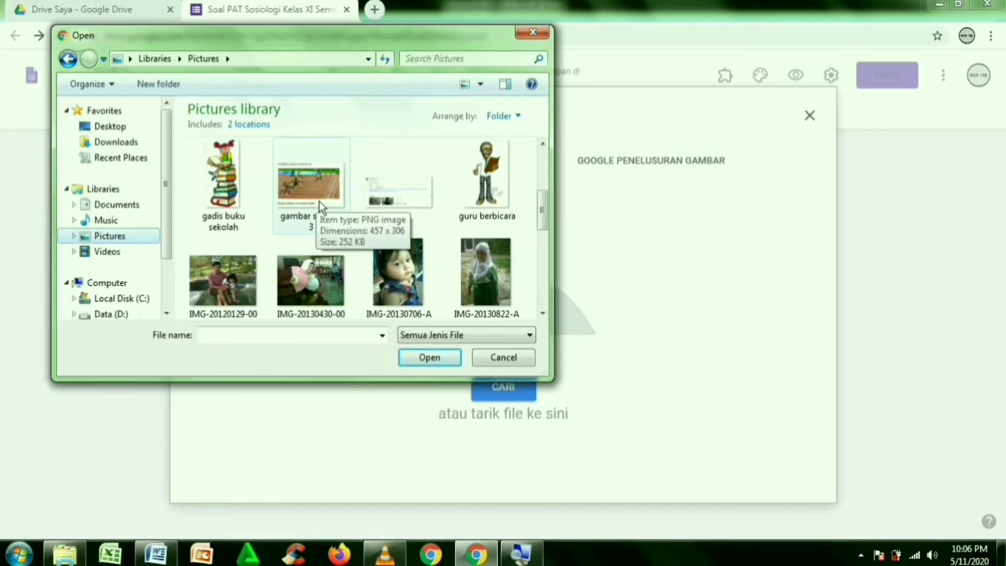
click(320, 206)
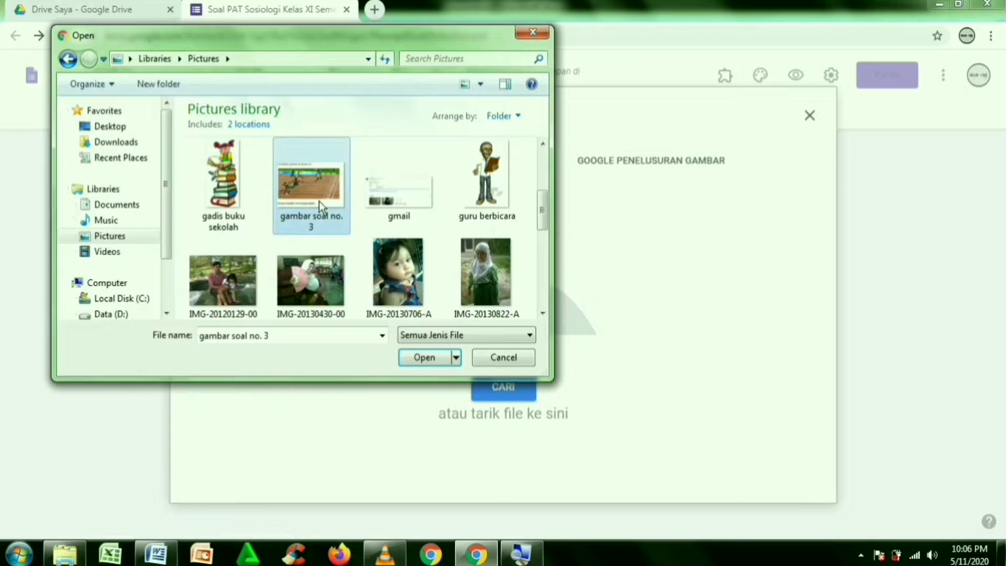
click(424, 357)
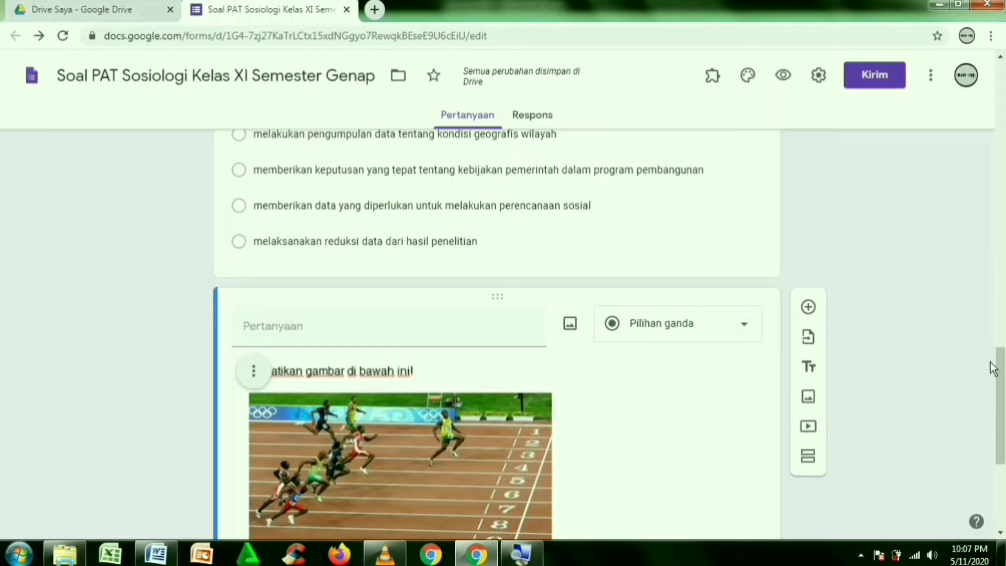
drag(1001, 371, 1000, 414)
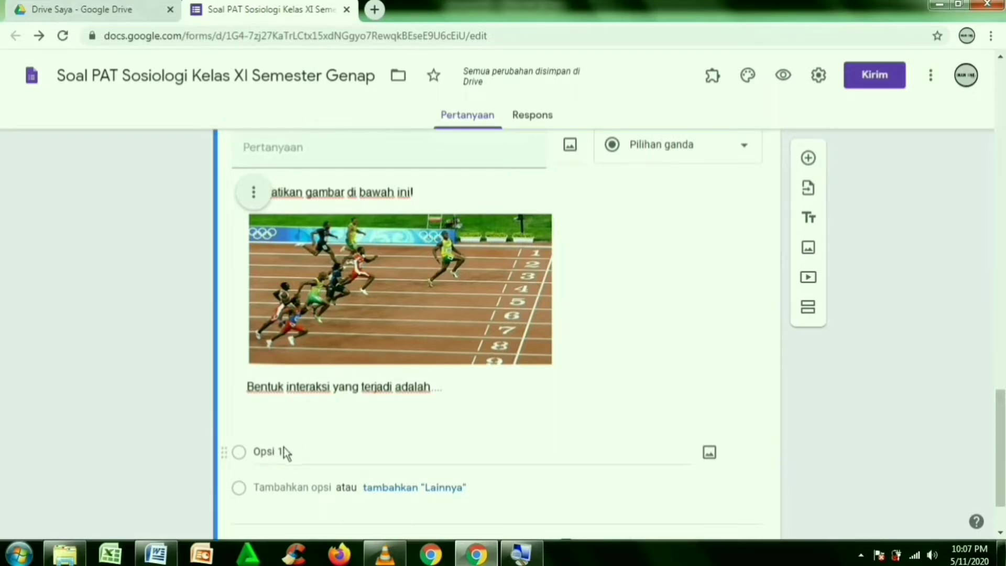
Return to the Word document and strip the list letters A to E from the five answer options of question 3.
click(156, 555)
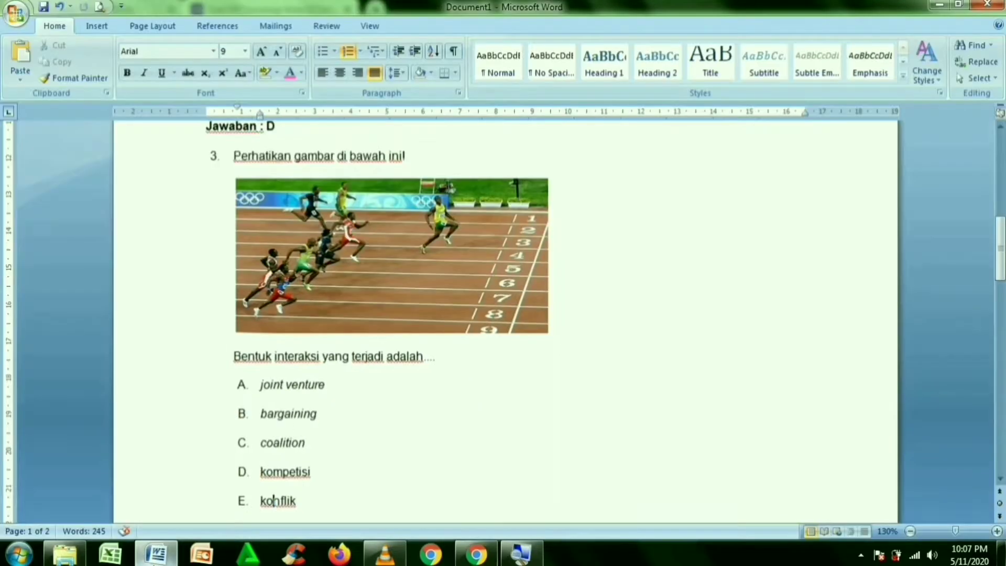
click(264, 388)
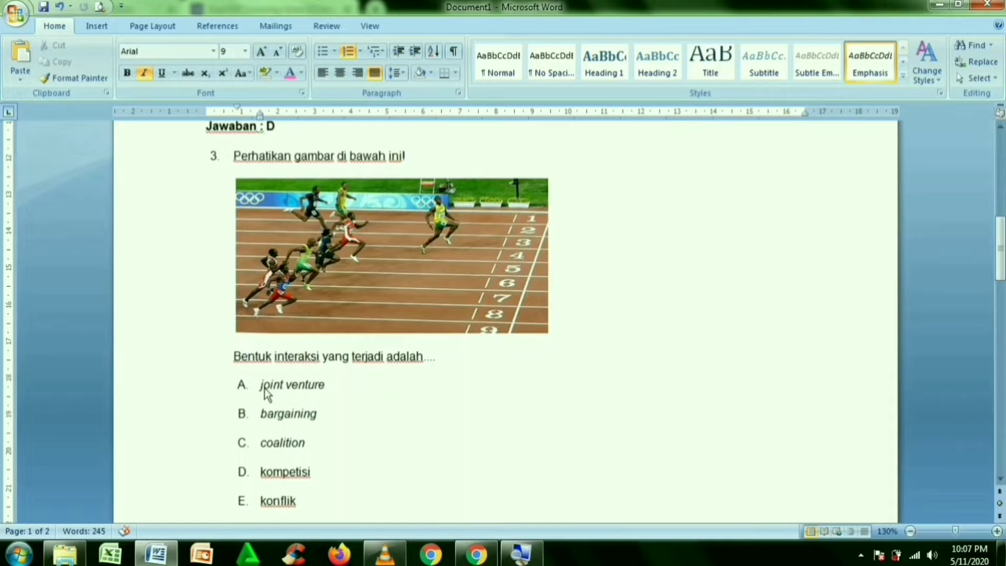
key(BackSpace)
key(Down)
key(BackSpace)
key(Down)
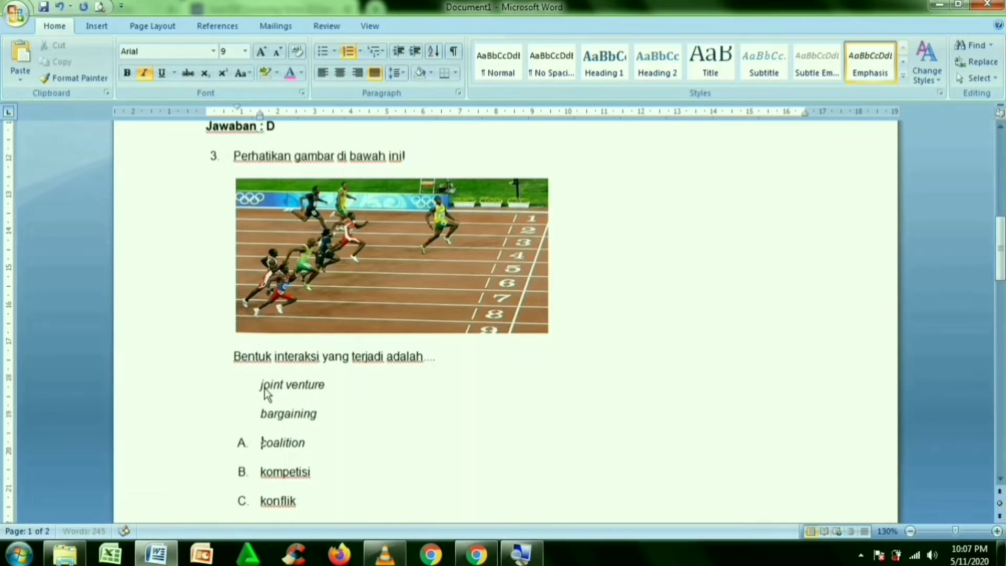
key(BackSpace)
key(Down)
key(BackSpace)
key(Down)
key(BackSpace)
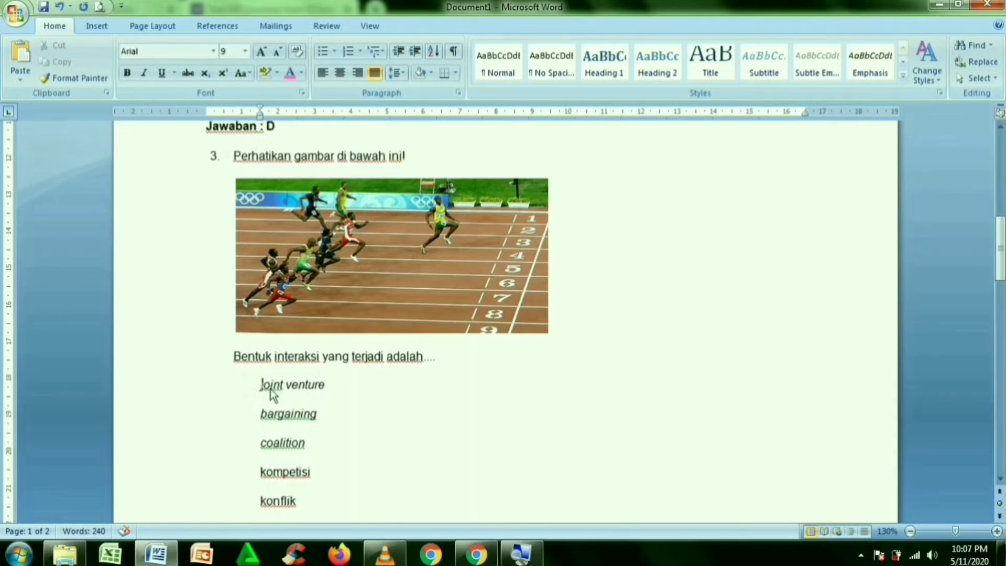
Copy question 3's five answer options from Word into the picture question in Google Forms, and add a blank multiple-choice question after it.
drag(263, 388, 314, 503)
key(ctrl+c)
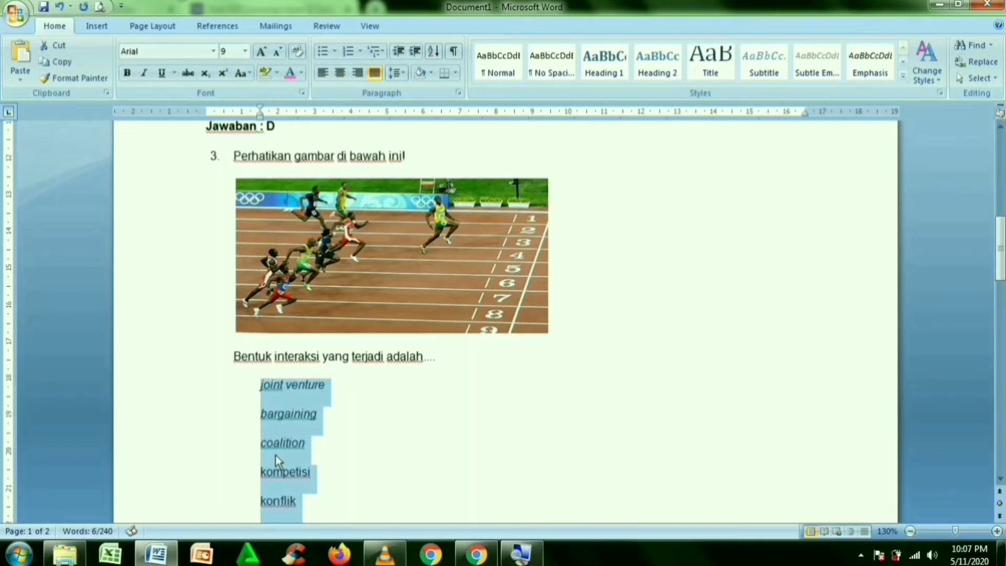
click(476, 554)
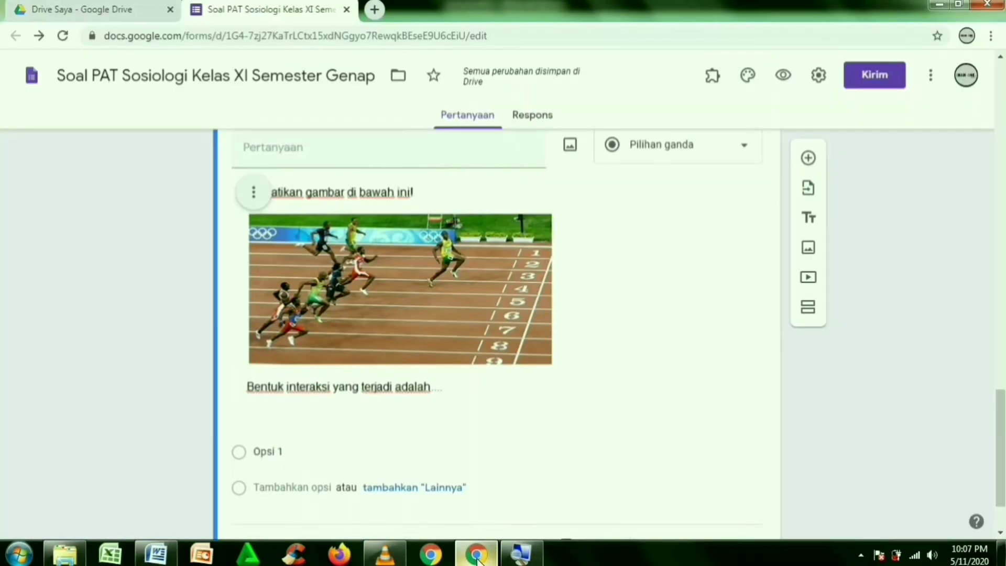
click(267, 455)
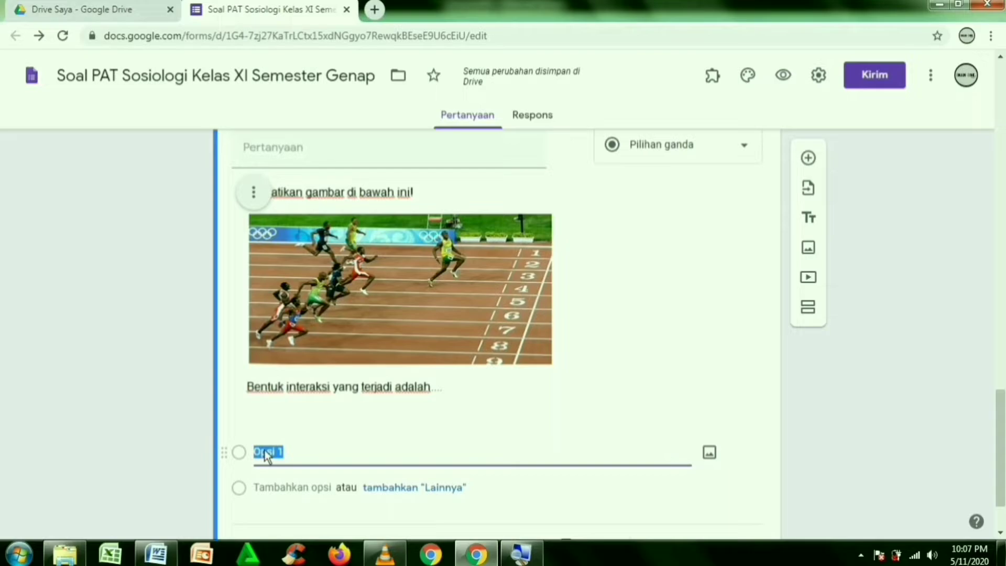
key(ctrl+v)
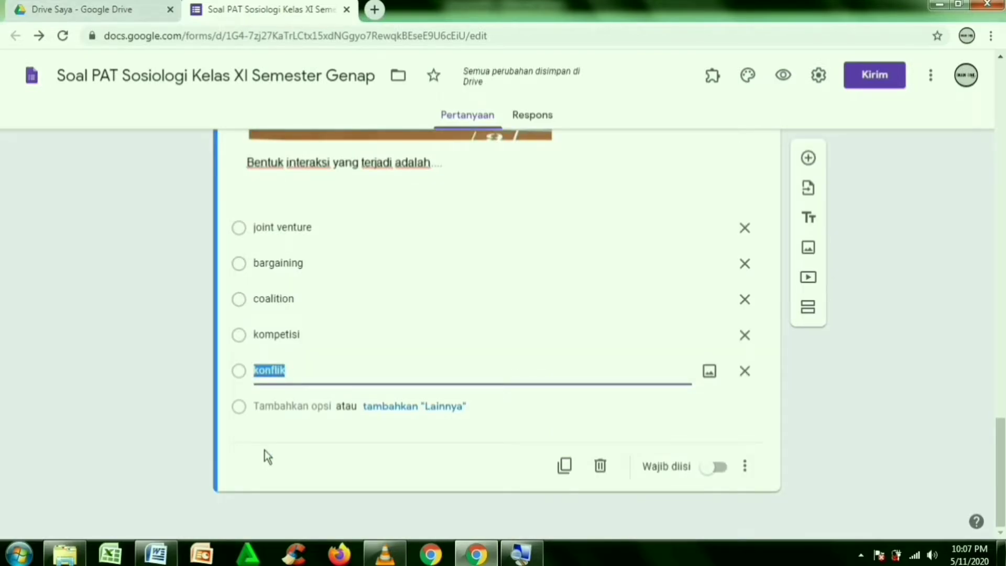
click(810, 159)
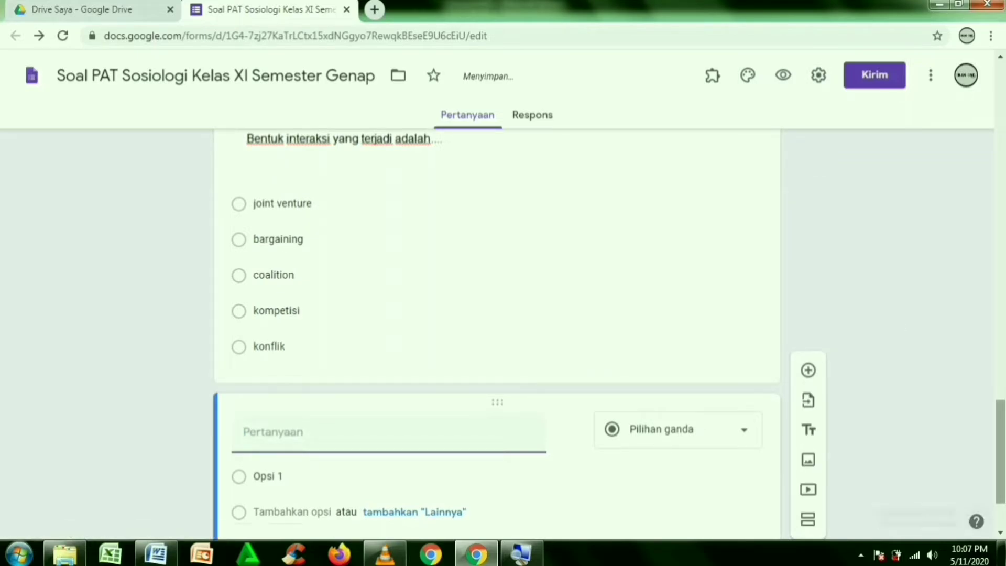
scroll(995, 524, down, 2)
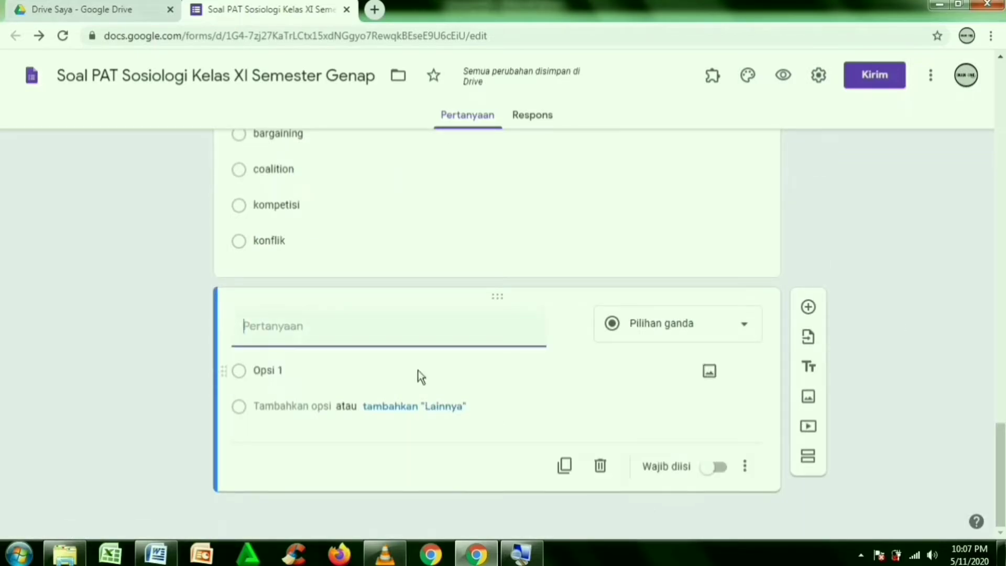
Switch to the Word document and snip question 4 with the Snipping Tool, from "Perhatikan pernyataan berikut!" through "Latar belakang terbentuknya masyarakat multikultur adalah".
click(164, 557)
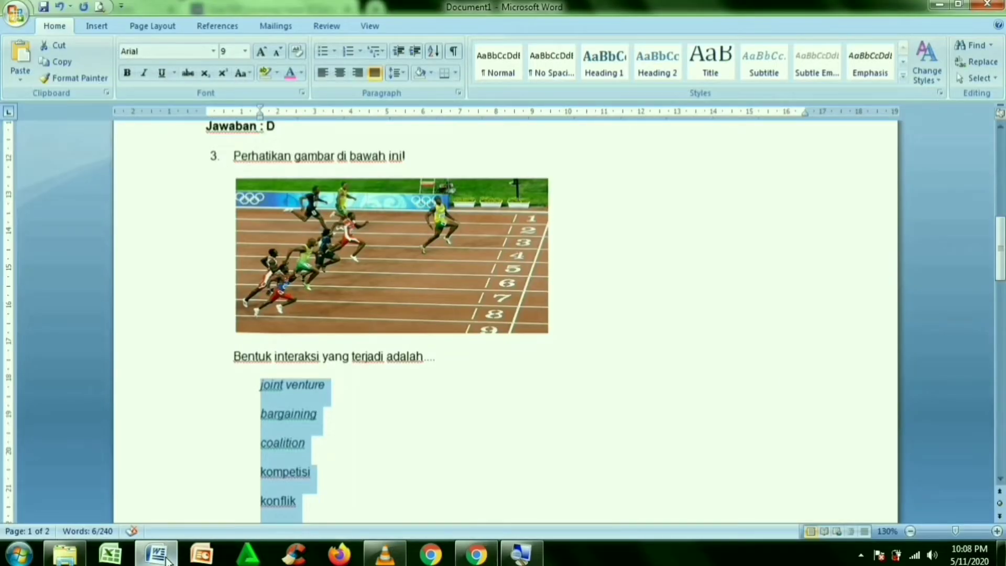
click(496, 489)
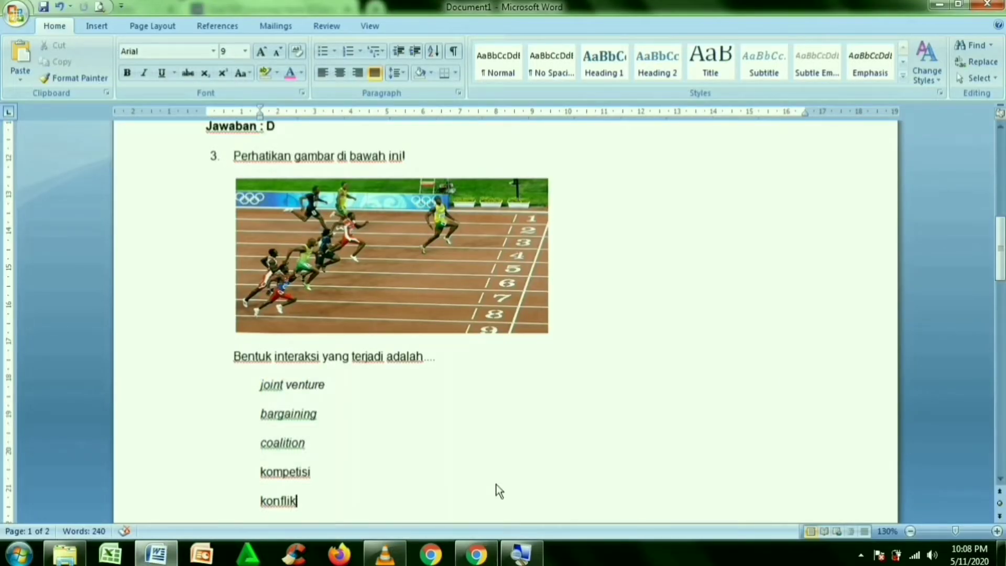
key(Down)
key(Down)
key(Down)
key(Down)
key(Down)
key(Down)
key(Down)
key(Down)
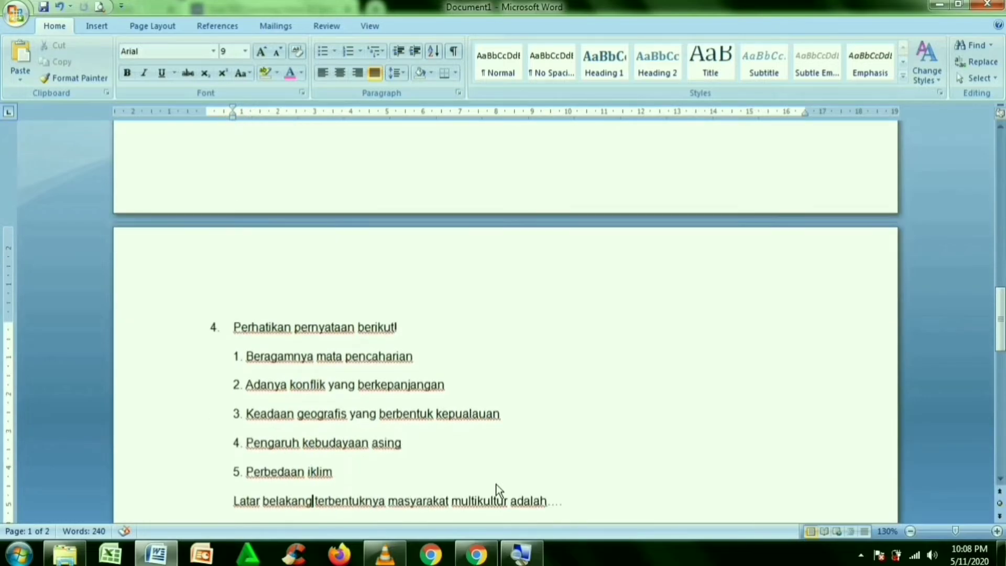
key(Down)
key(Down)
key(Down)
key(Down)
key(Down)
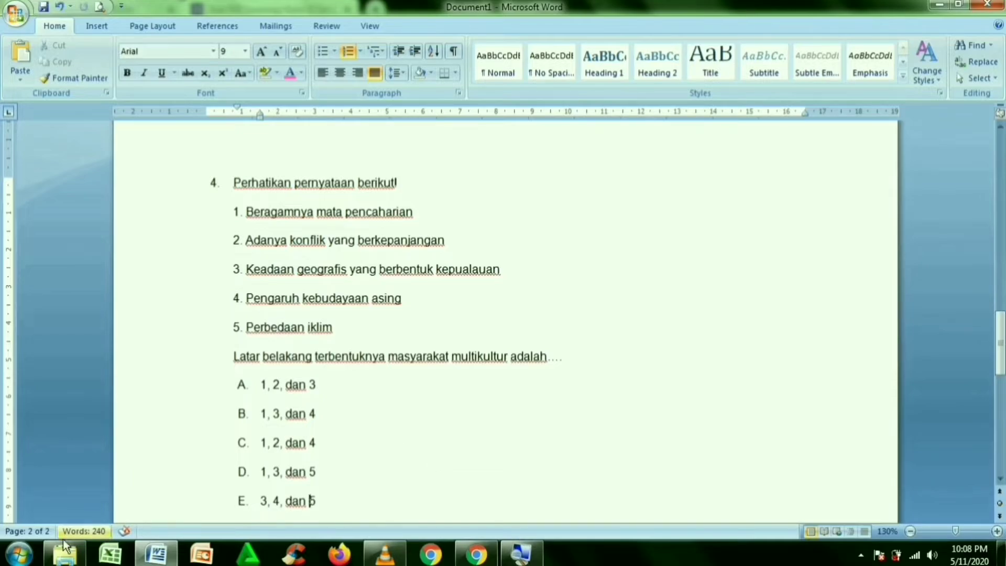
click(30, 560)
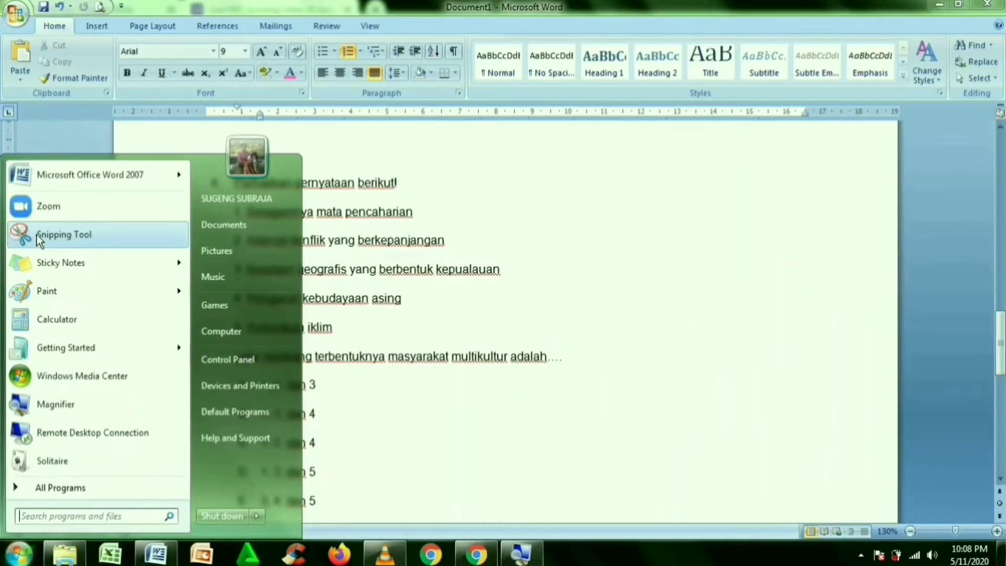
click(39, 240)
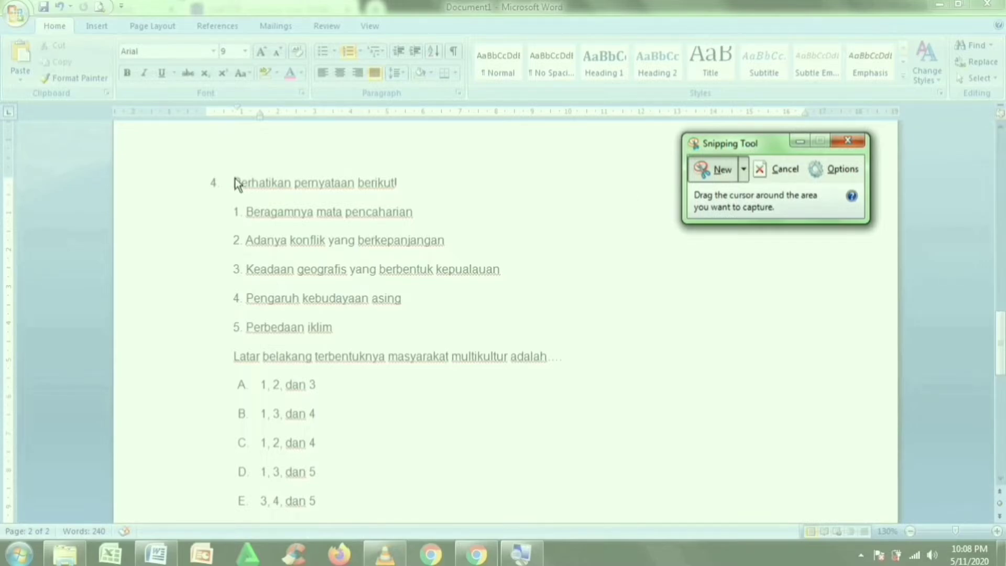
drag(231, 176, 574, 373)
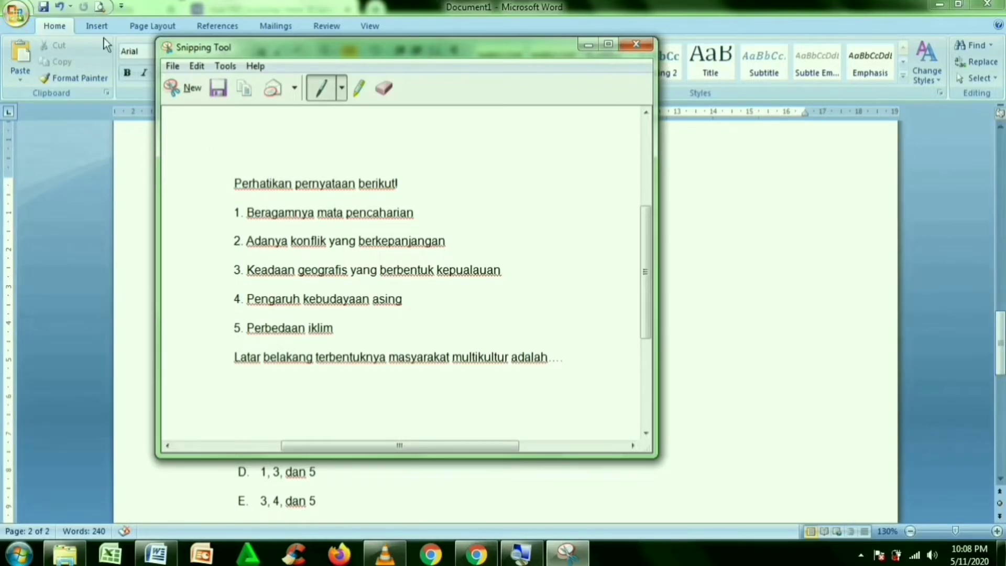
Save the snip as a PNG named "gambar soal no. 4" in the Pictures library and close the Snipping Tool.
click(173, 67)
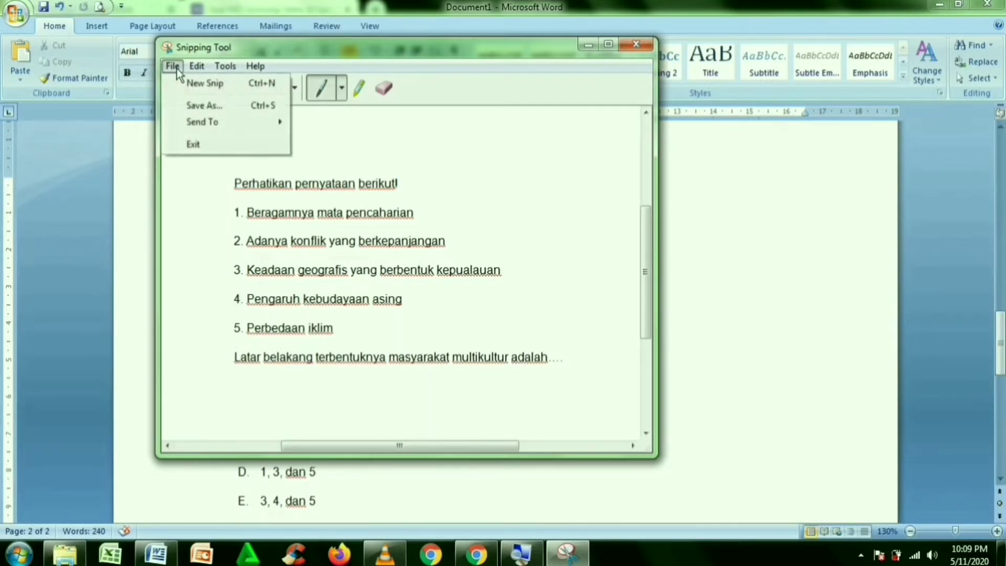
click(203, 106)
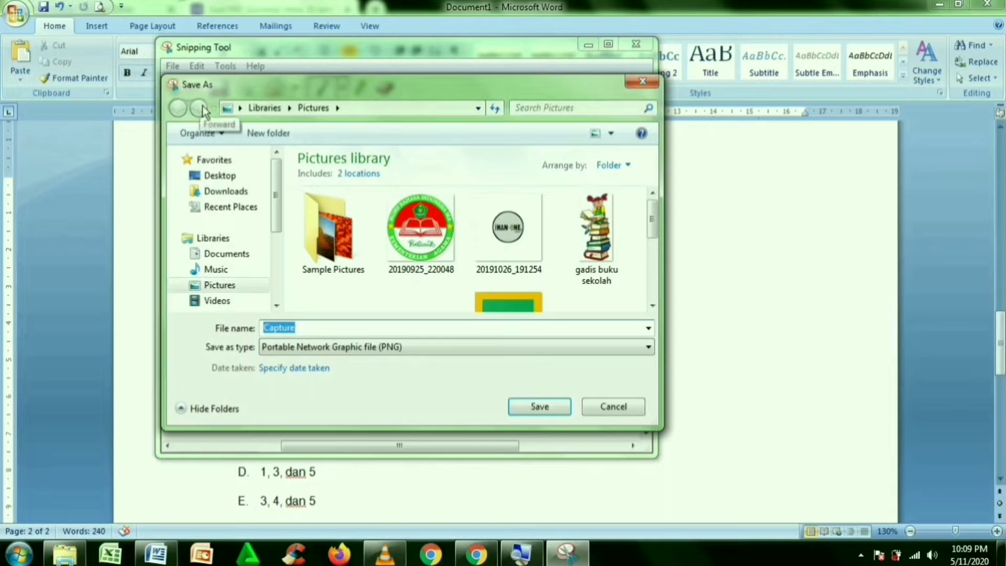
click(234, 283)
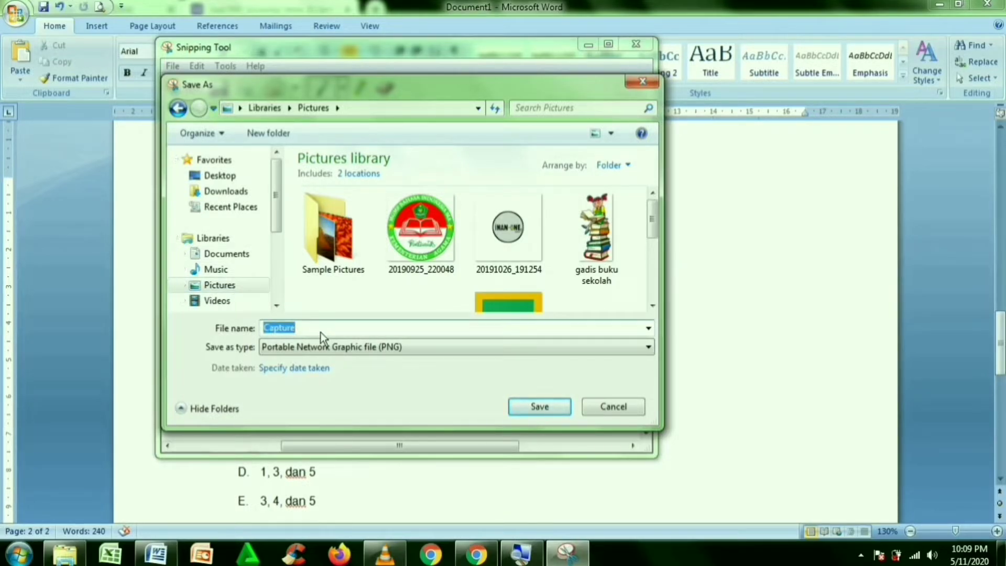
text(gambar soal n)
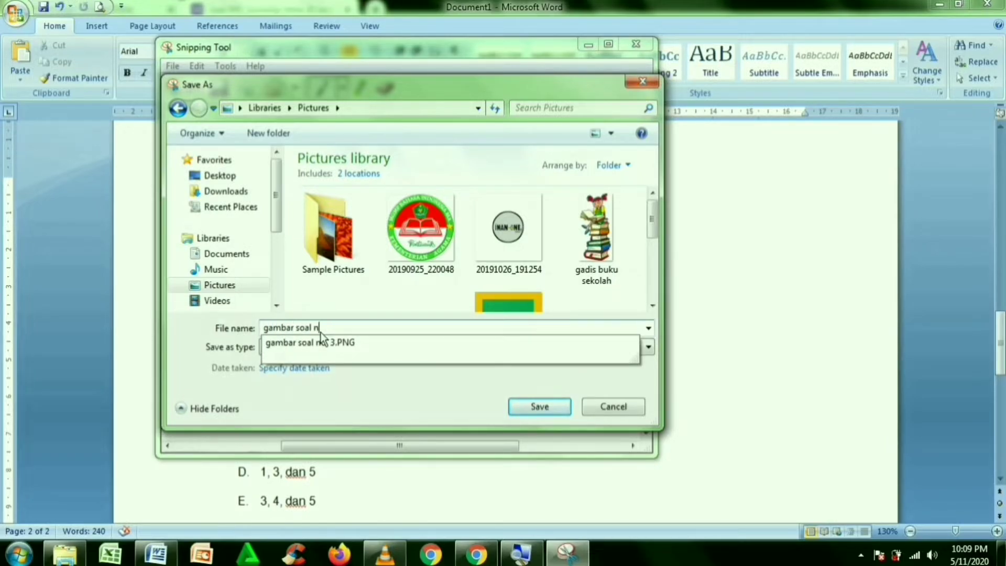
text(o. 4)
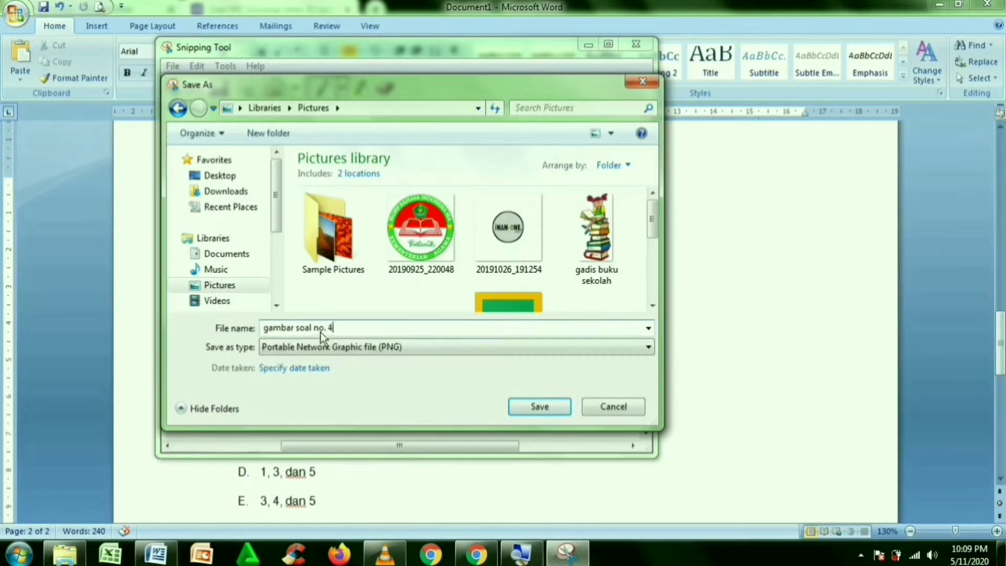
click(551, 409)
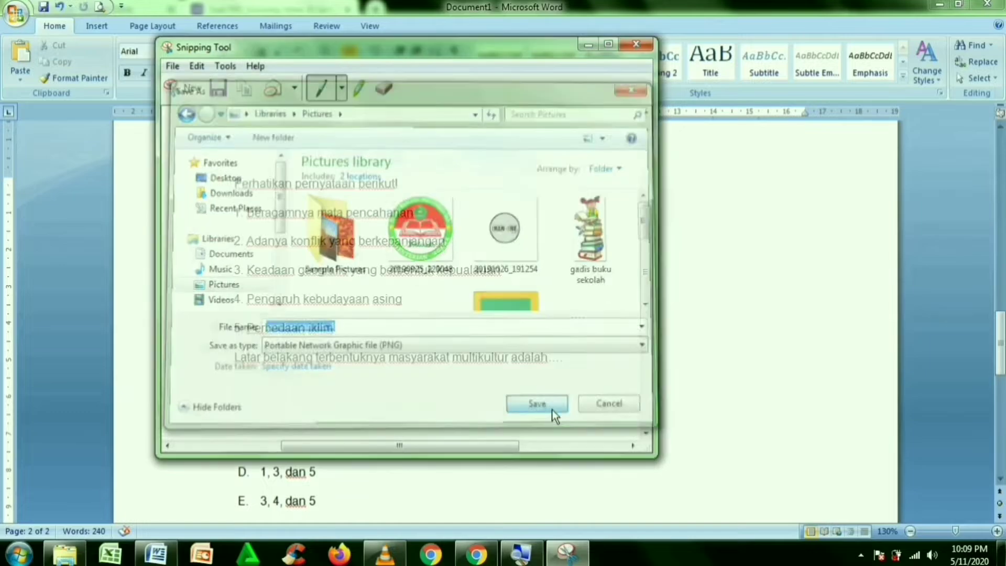
click(637, 44)
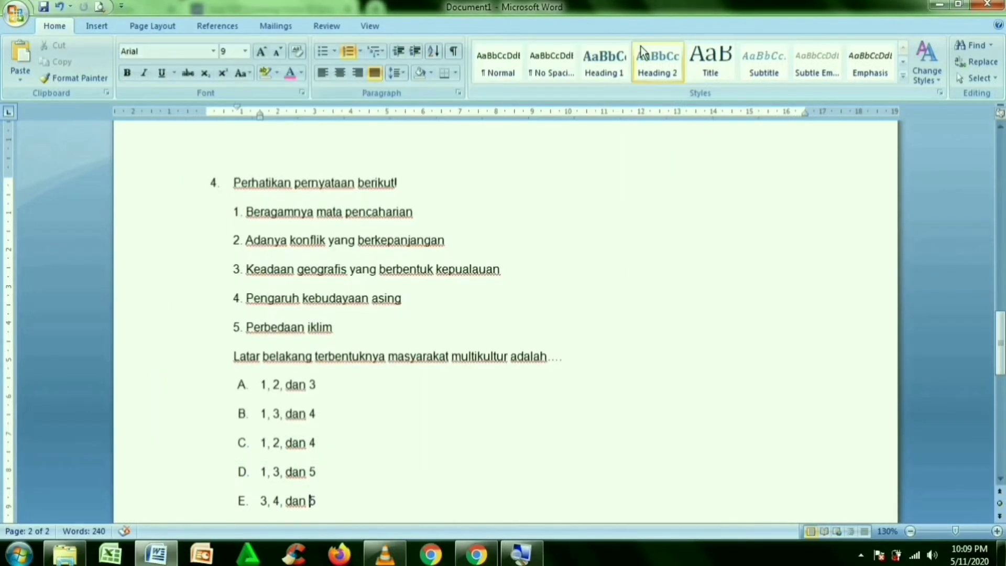
Switch to Google Forms and upload "gambar soal no. 4" from the Pictures library as the image of the new blank question.
mouse_move(476, 553)
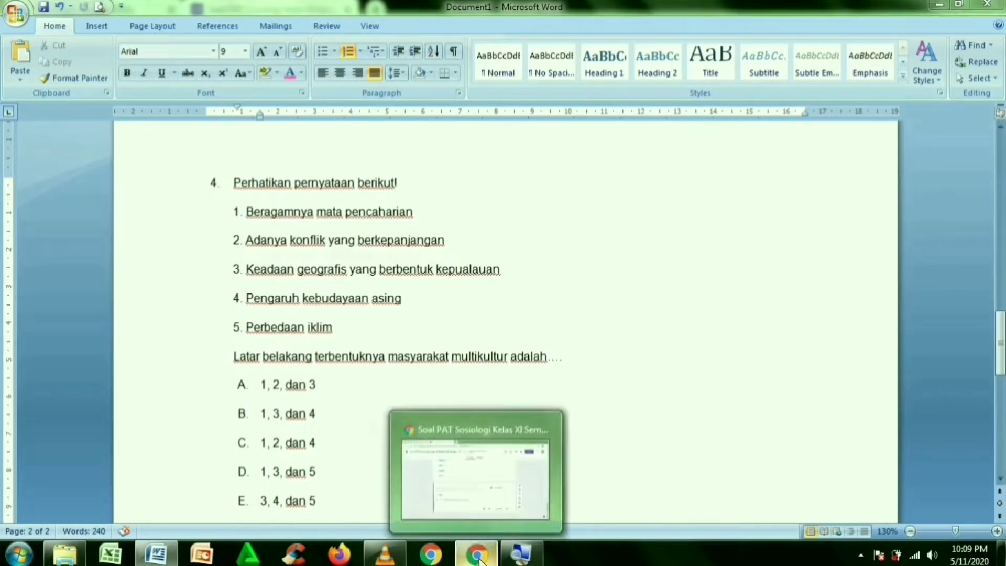
click(446, 527)
click(268, 340)
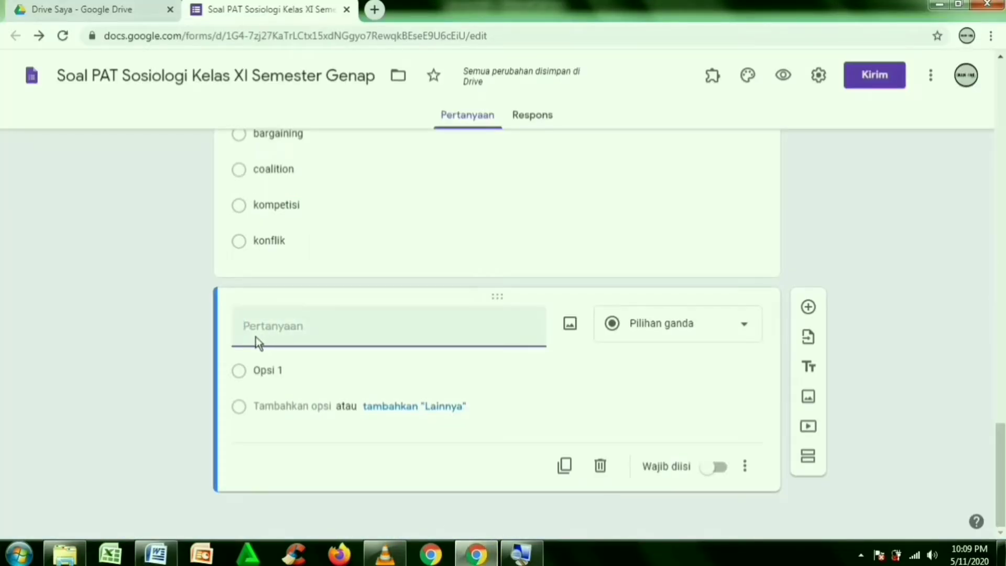
click(570, 325)
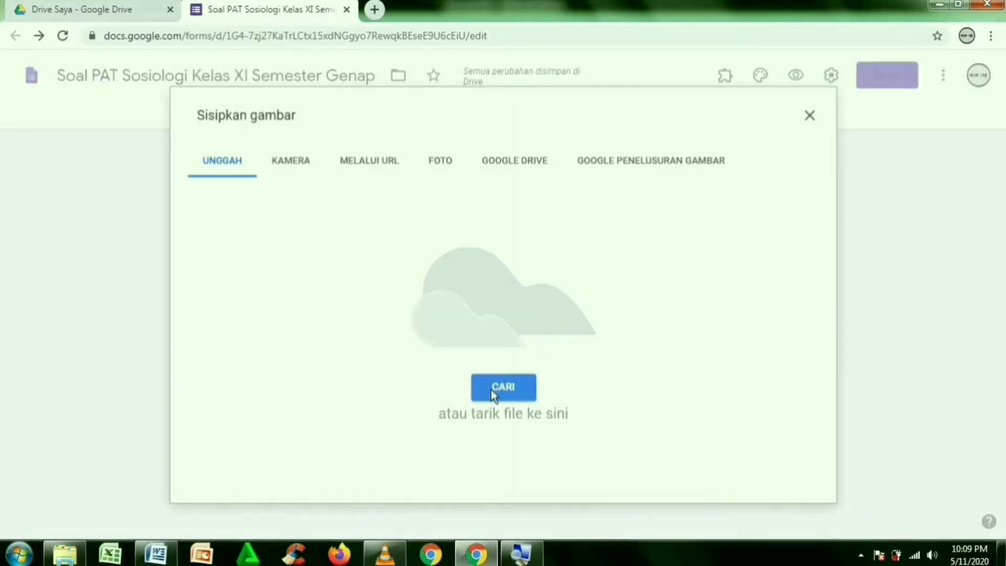
click(503, 387)
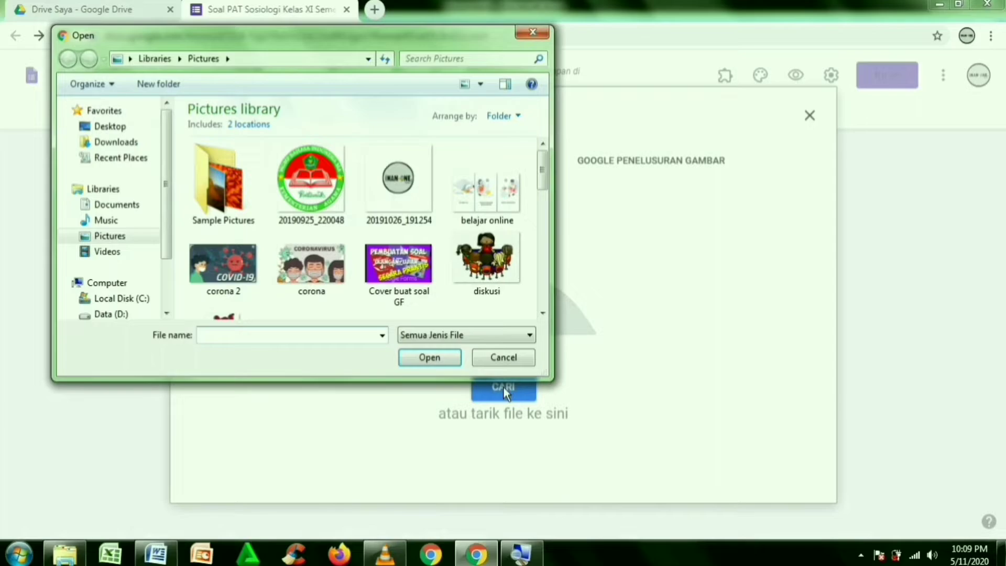
click(129, 237)
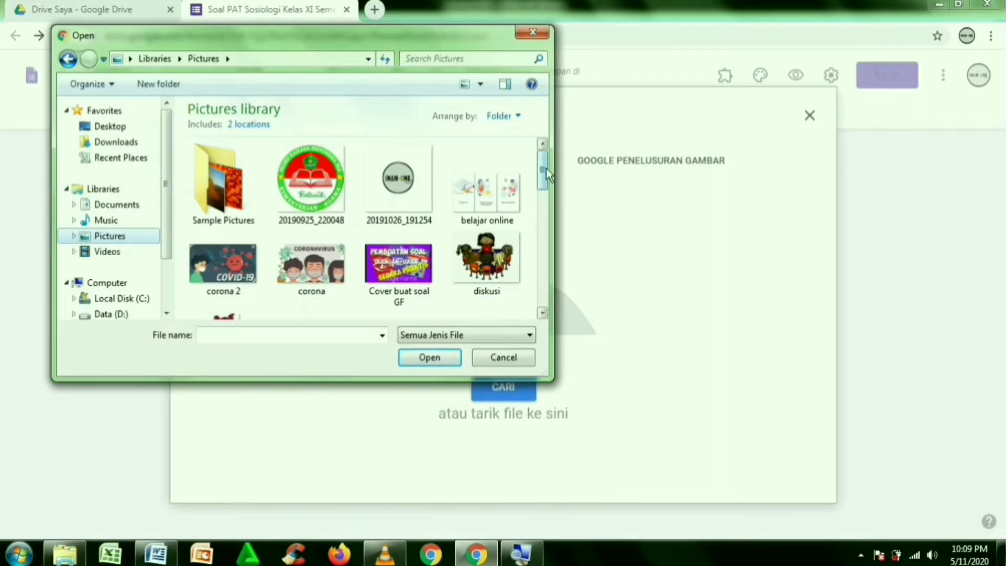
drag(545, 176, 545, 198)
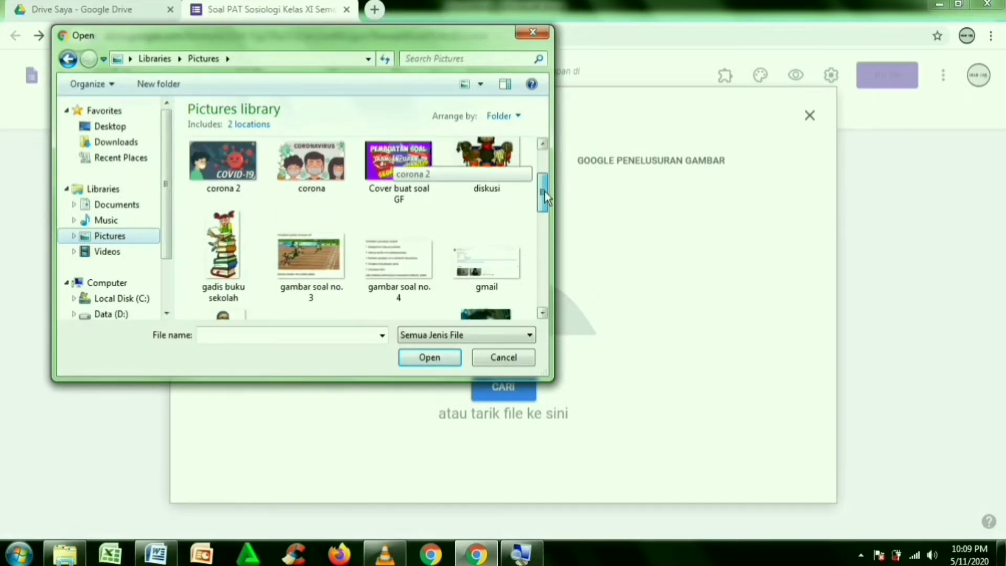
double_click(410, 260)
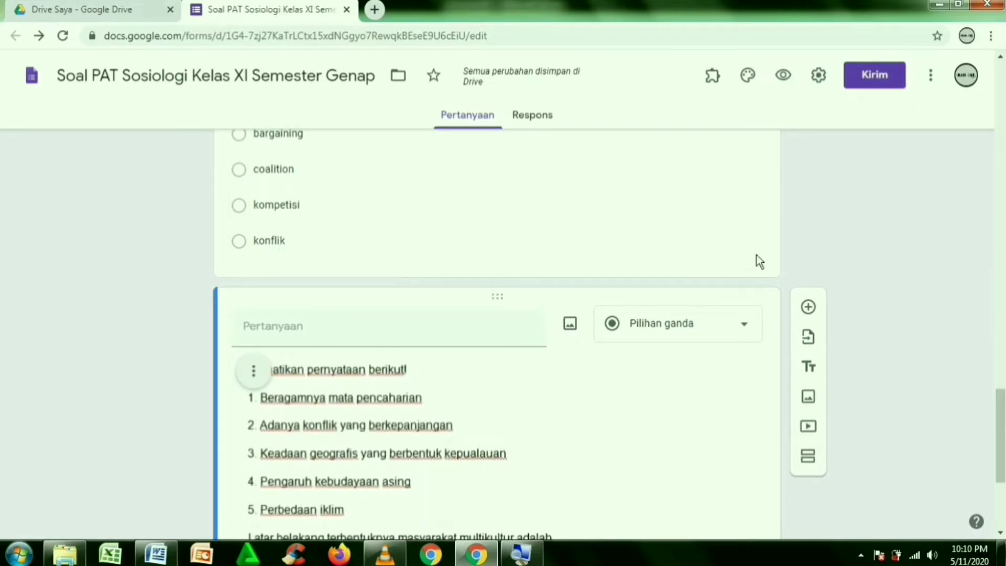
drag(1003, 423, 1001, 458)
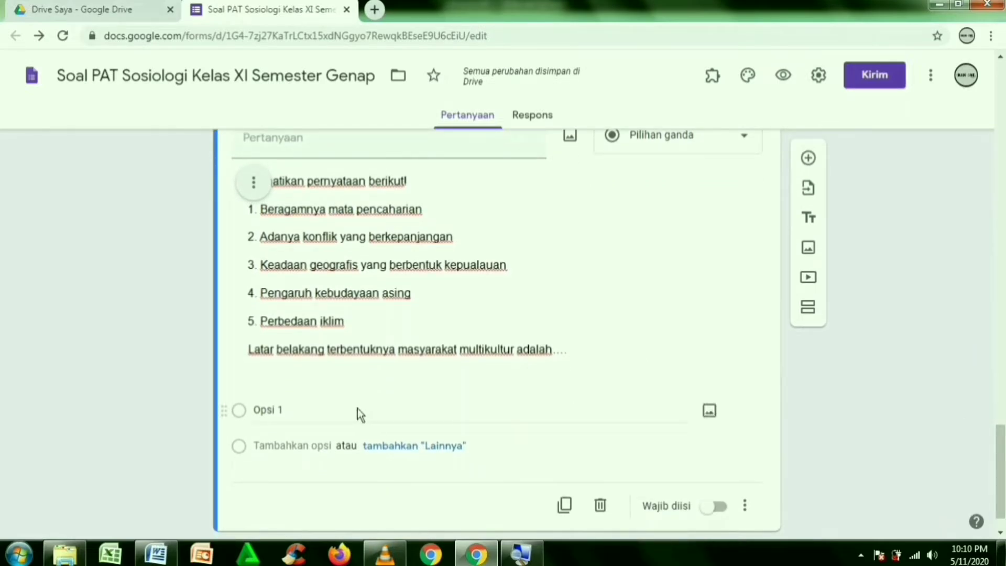
Return to the Word document and strip the list letters A to E from the five answer options of question 4.
click(156, 554)
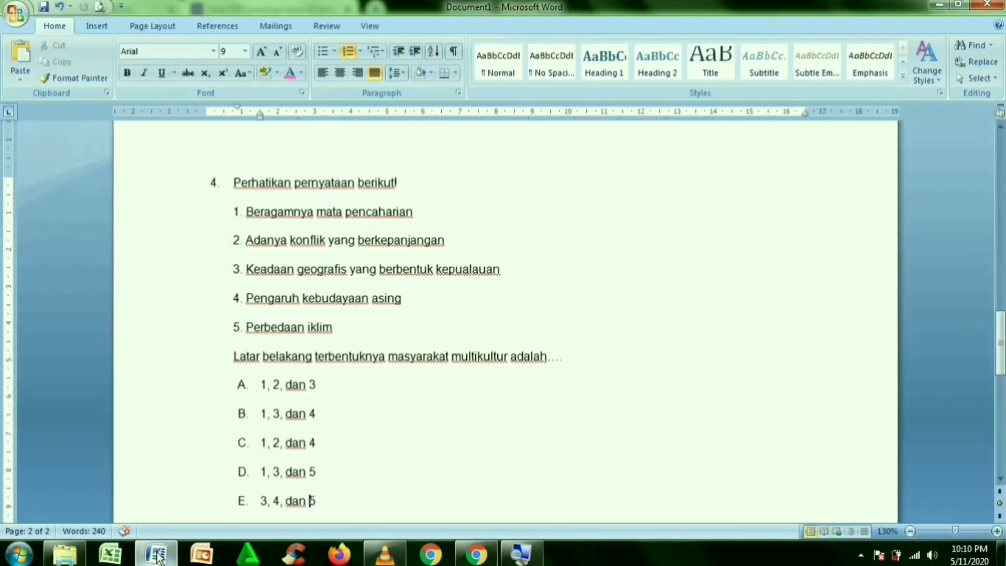
click(263, 386)
key(BackSpace)
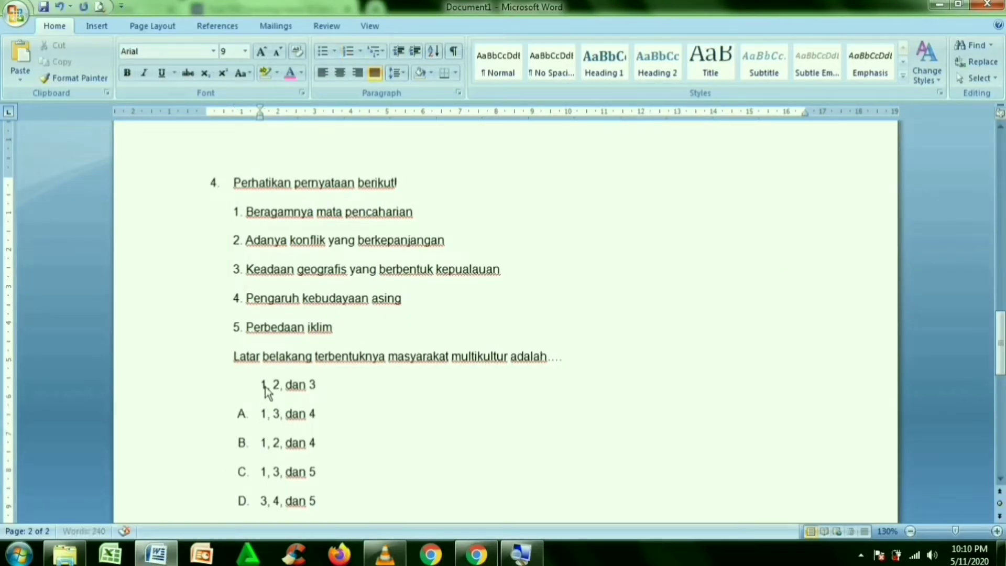
key(Down)
key(BackSpace)
key(Down)
key(BackSpace)
key(Down)
key(BackSpace)
key(Down)
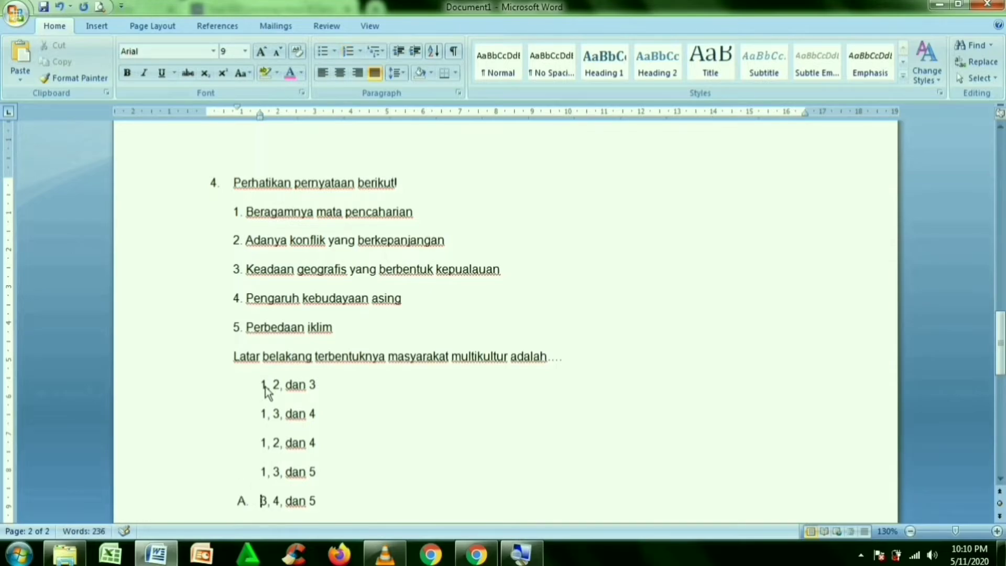
key(BackSpace)
Copy question 4's five answer options, "1, 2, dan 3" through "3, 4, dan 5", from Word into its question in Google Forms.
drag(263, 387, 320, 494)
key(ctrl+c)
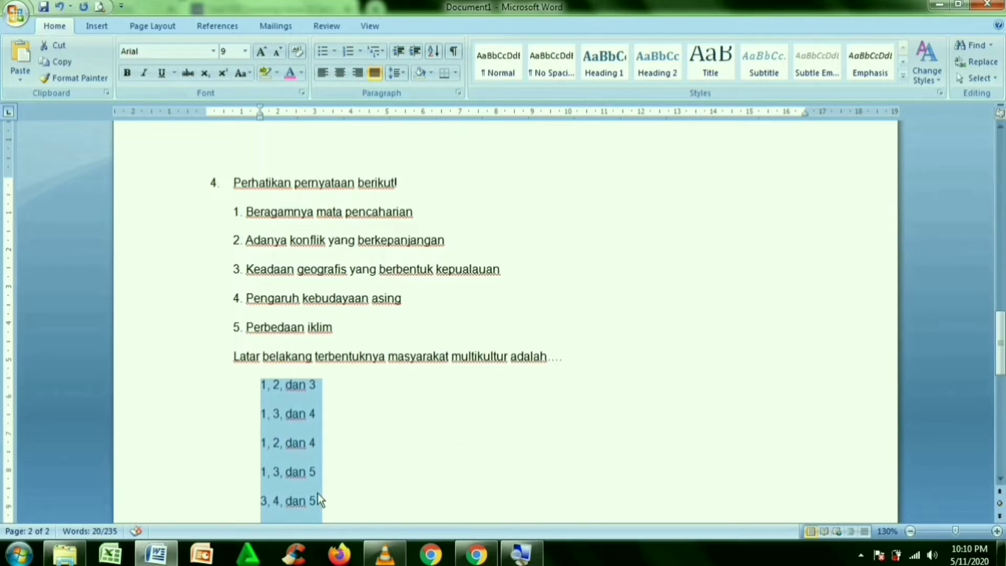
click(491, 560)
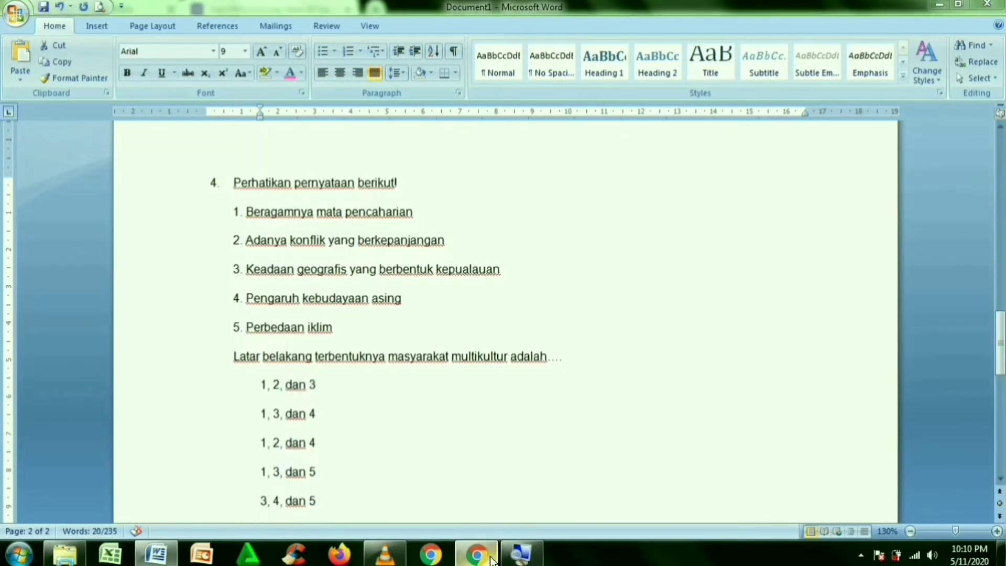
click(268, 413)
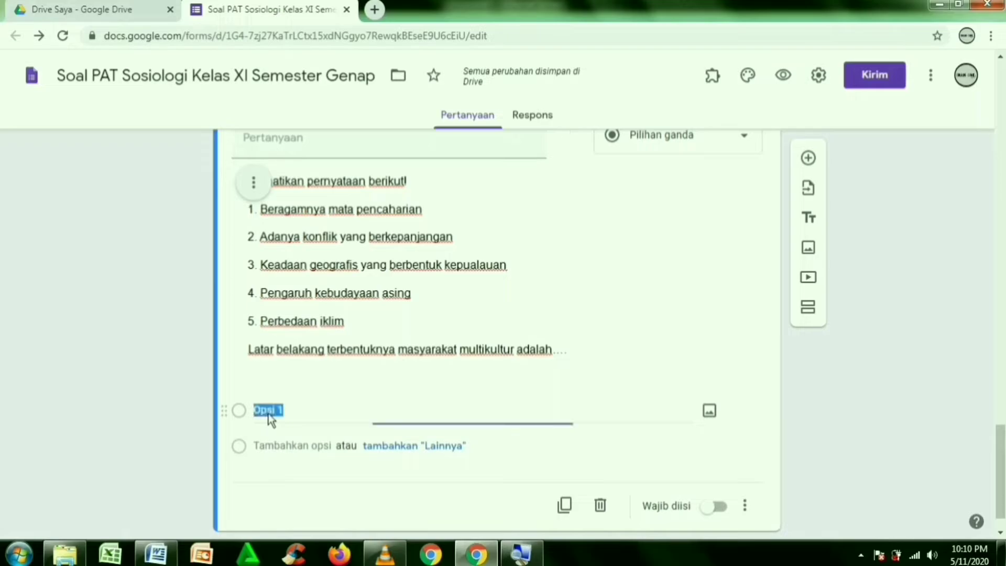
key(ctrl+v)
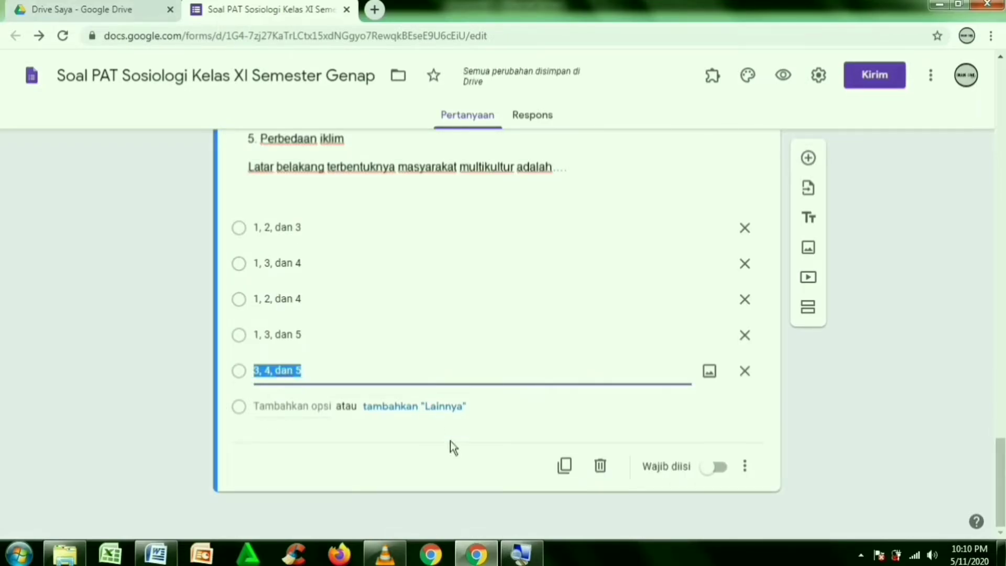
Add a blank question below question 4 in the form, and switch to question 5 in the Word document.
click(808, 158)
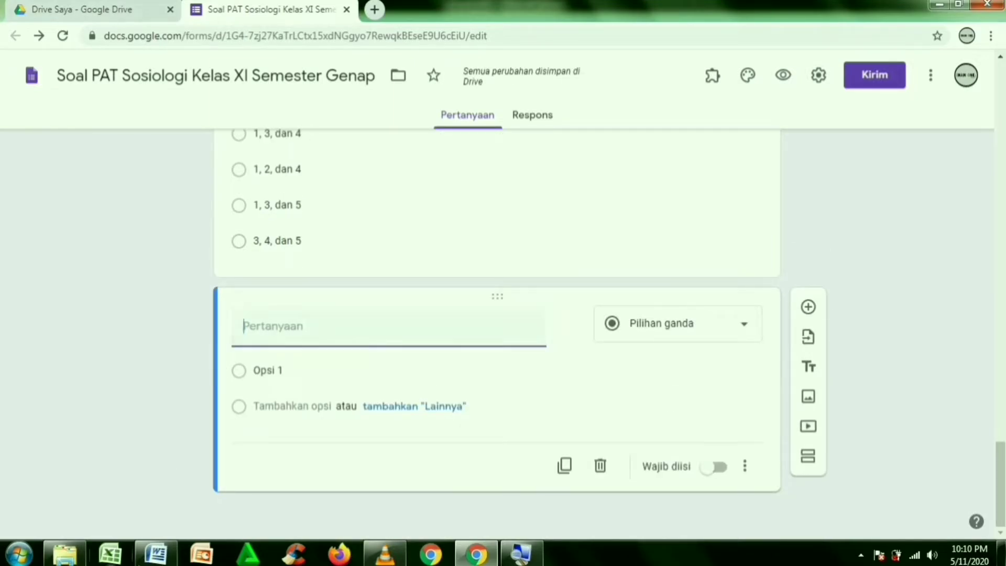
click(159, 555)
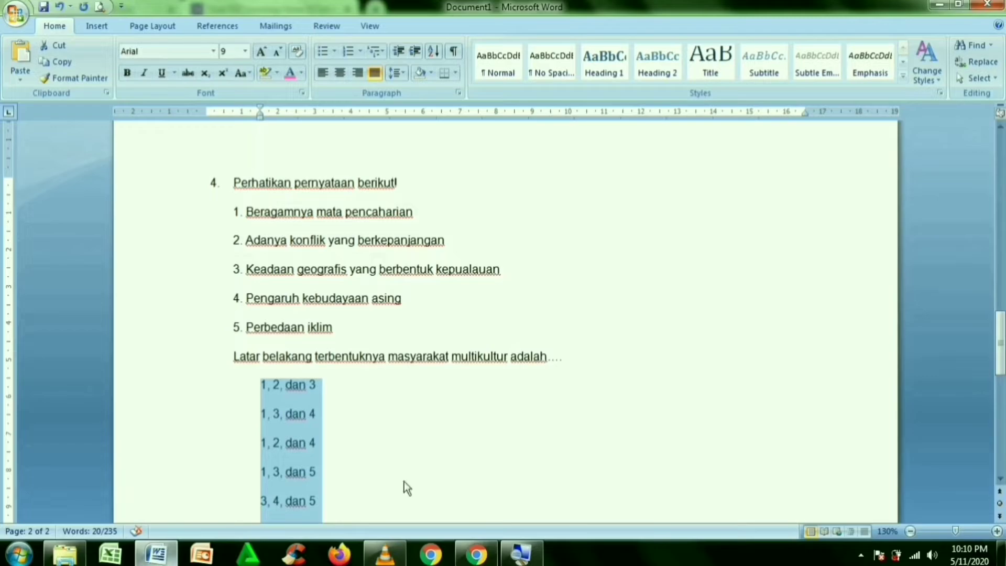
click(448, 488)
key(Down)
key(Down)
key(Down)
key(Down)
key(Down)
key(Down)
key(Down)
key(Down)
key(Down)
key(Down)
key(Down)
key(Down)
key(Down)
key(Down)
key(Down)
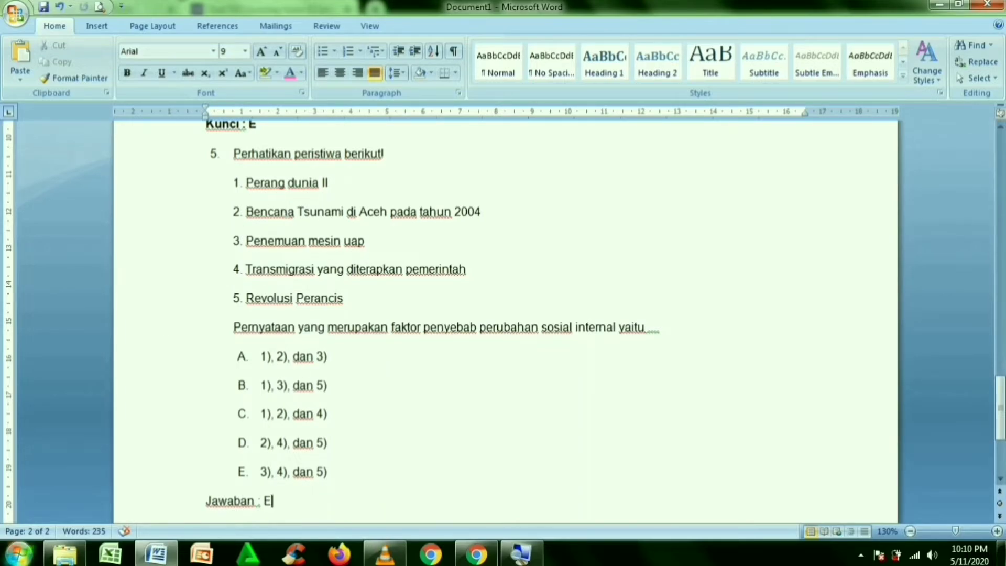
Snip question 5's introduction, its five statements and the closing sentence from the Word document with the Snipping Tool.
click(23, 558)
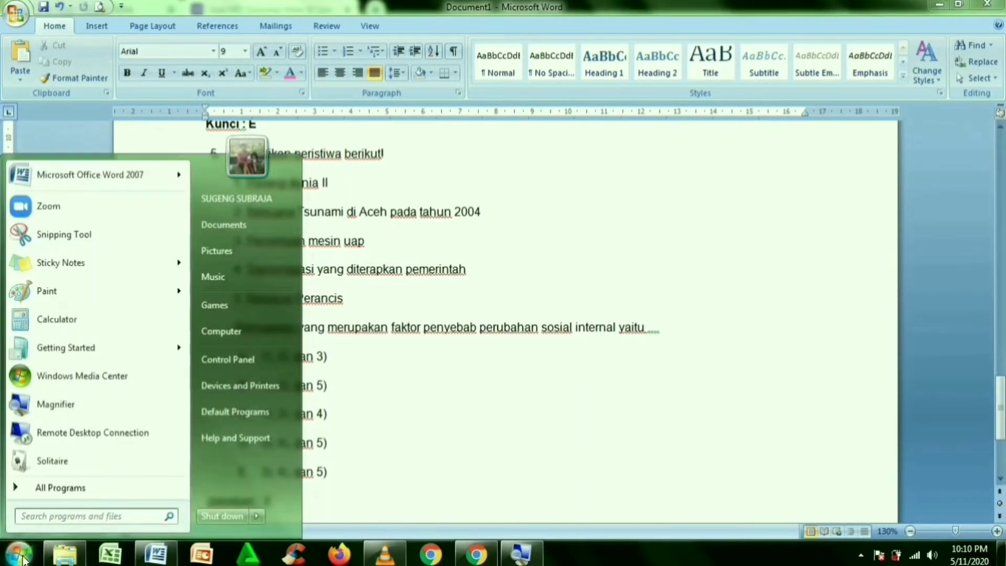
click(58, 235)
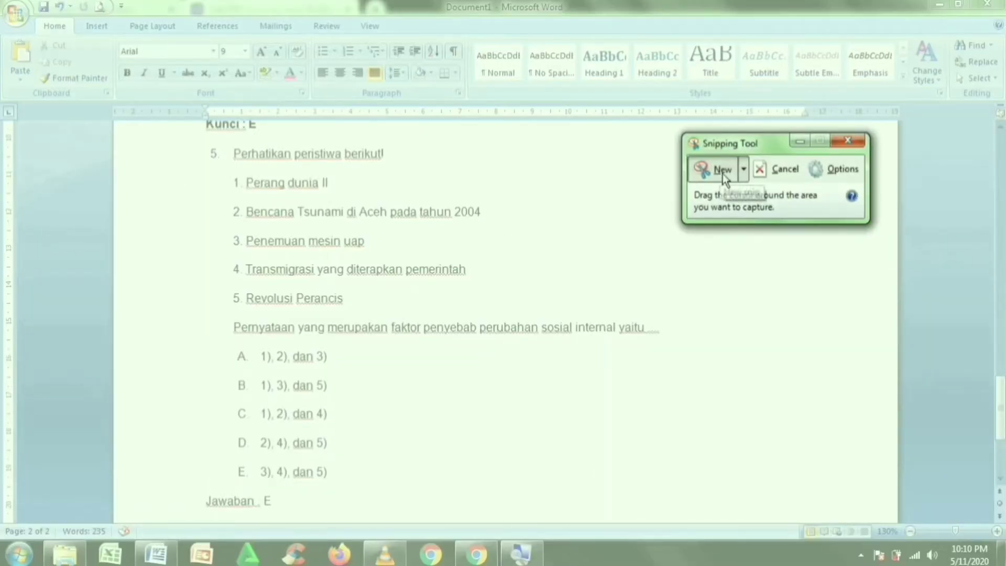
drag(229, 143, 708, 345)
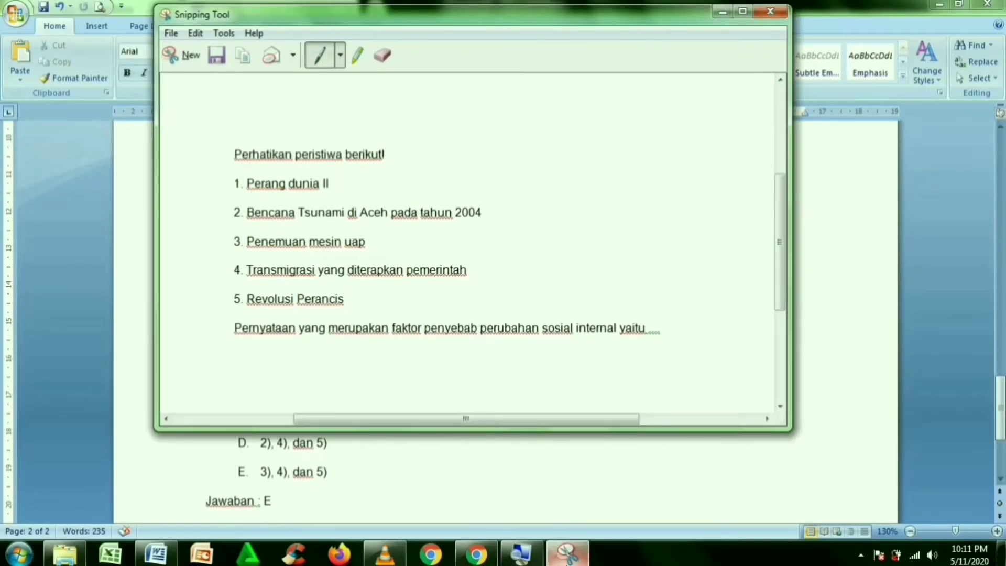
Save the snip as a PNG named "gambar soal no. 5" in the Pictures library and close the Snipping Tool.
click(171, 33)
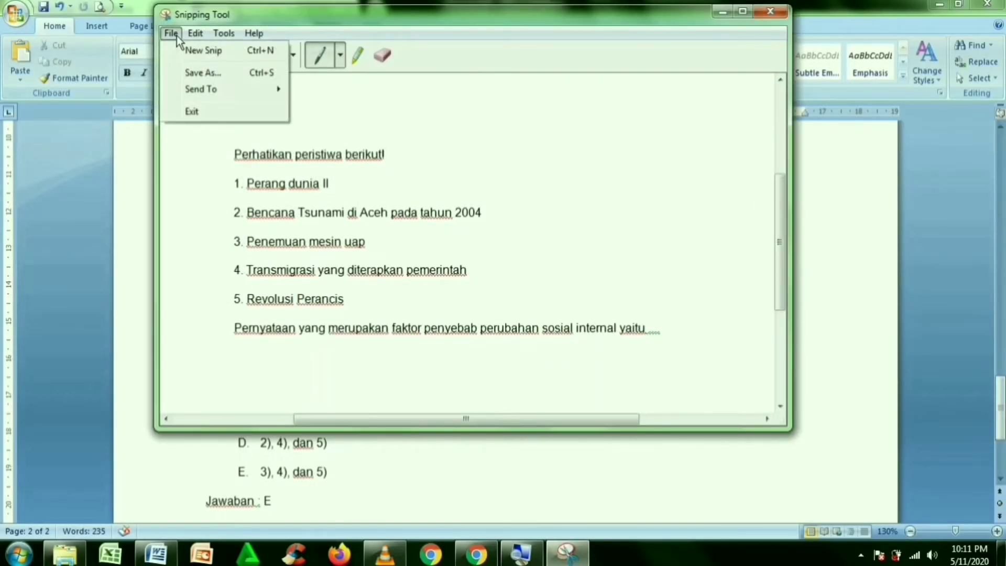
click(210, 76)
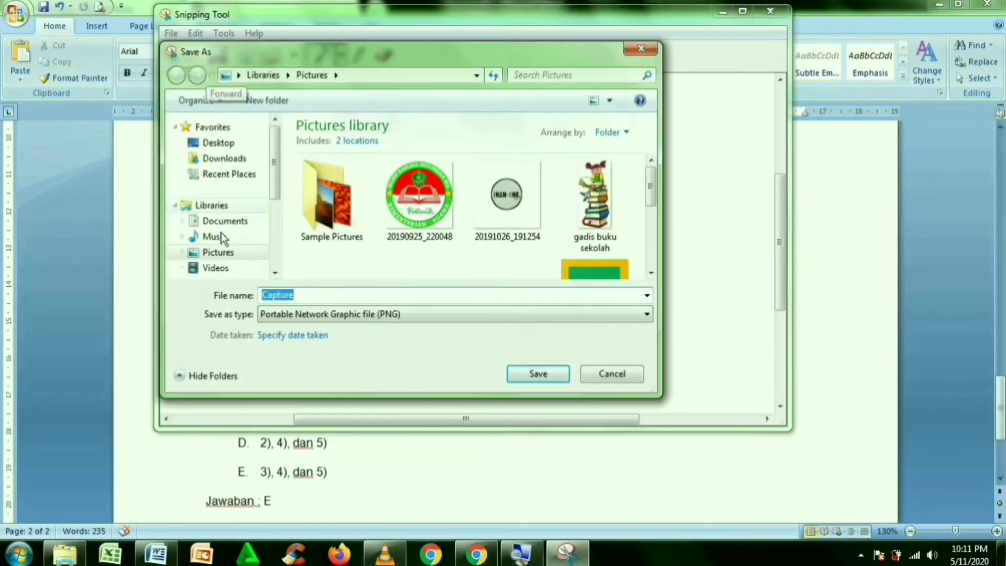
text(gambar soal)
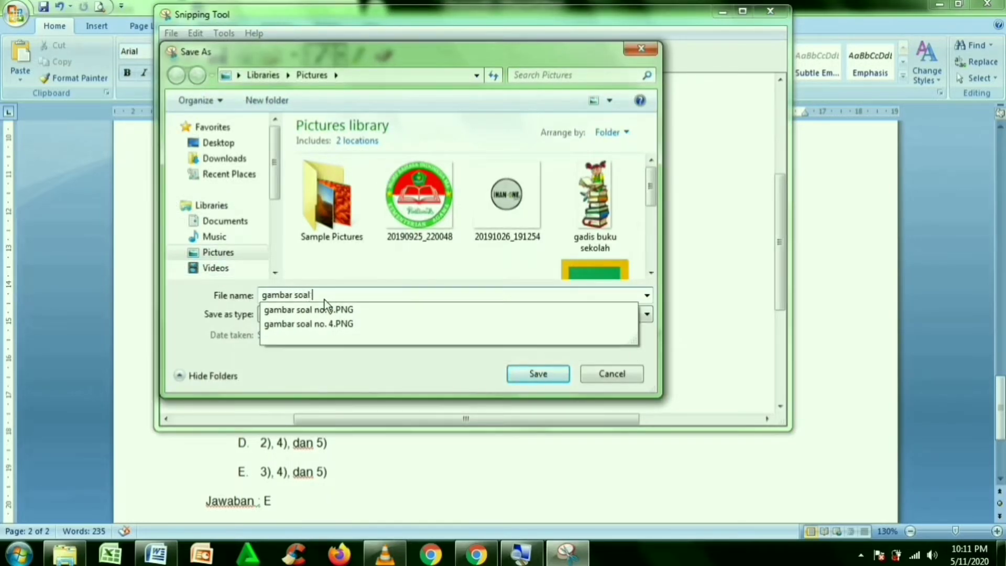
text( no. 5)
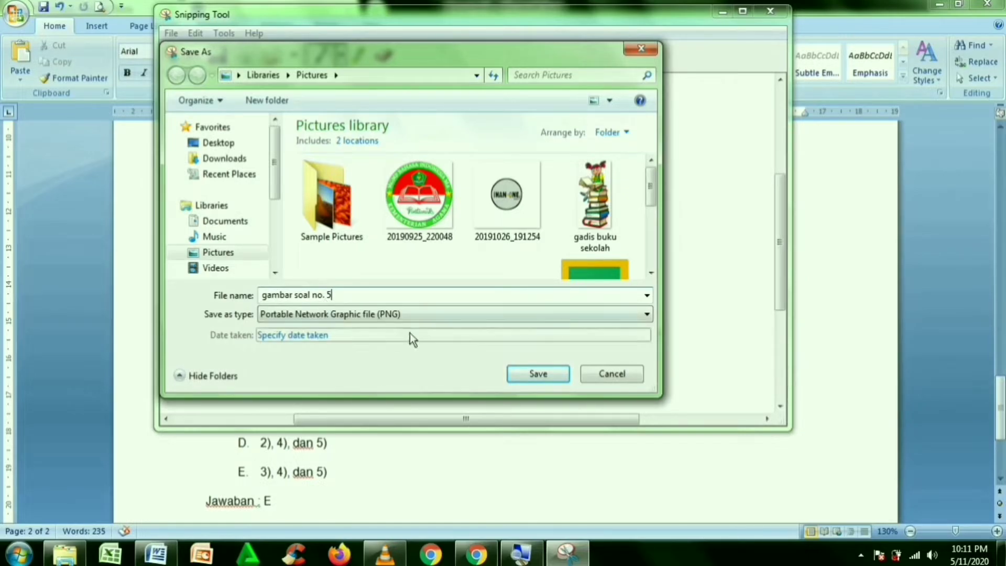
click(545, 373)
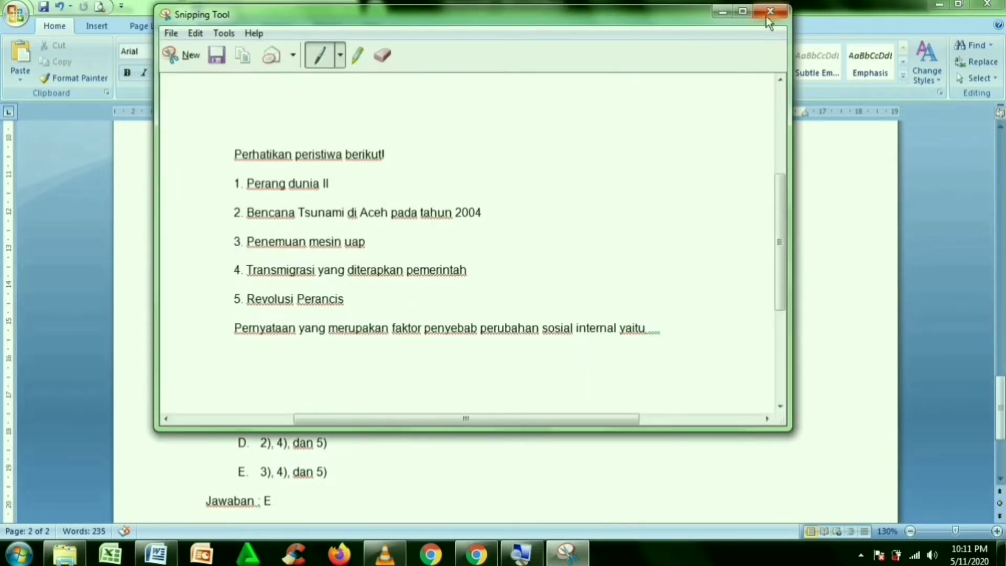
click(770, 13)
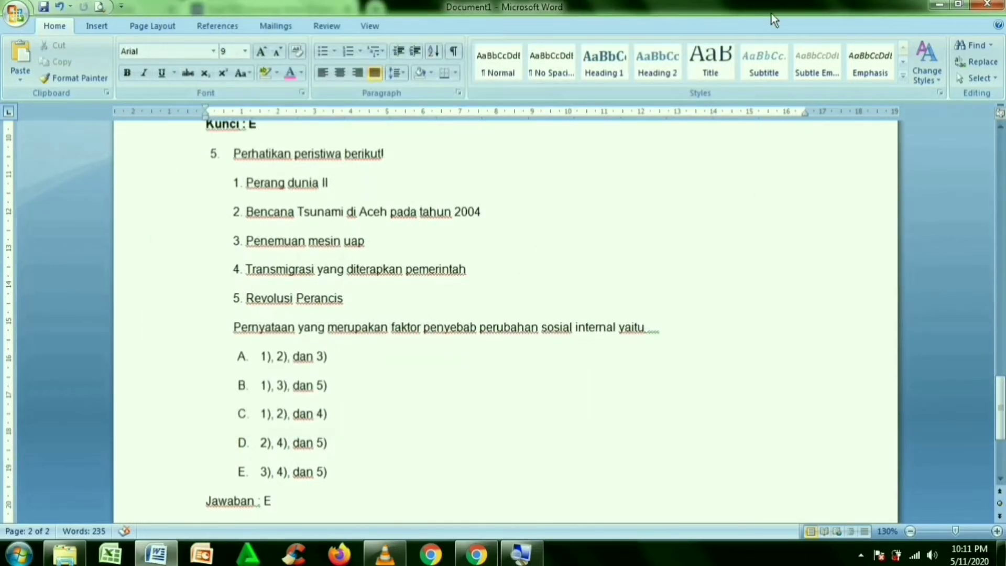
Switch to Google Forms and upload "gambar soal no. 5" from the Pictures library as the blank question's image.
click(478, 555)
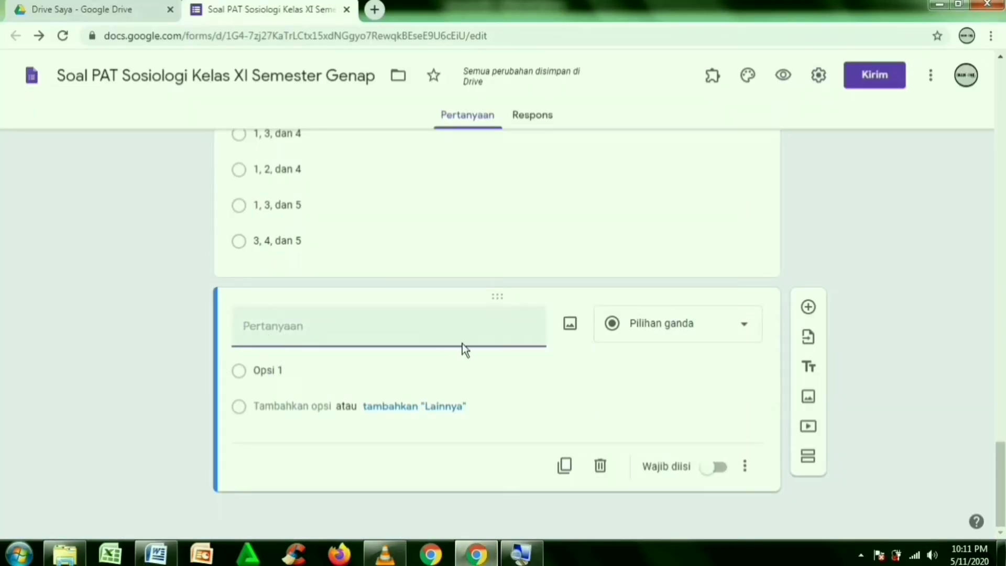
click(572, 326)
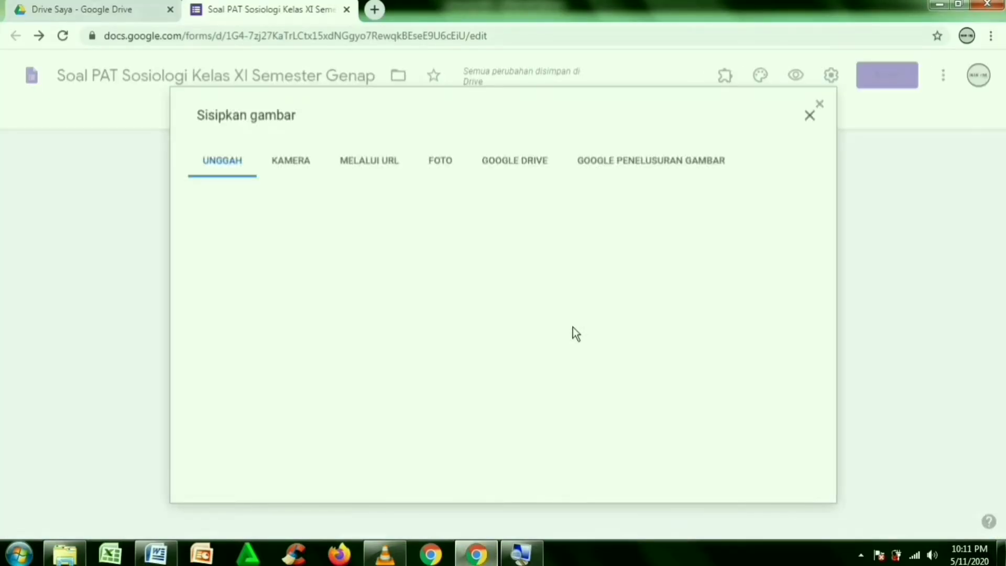
click(510, 390)
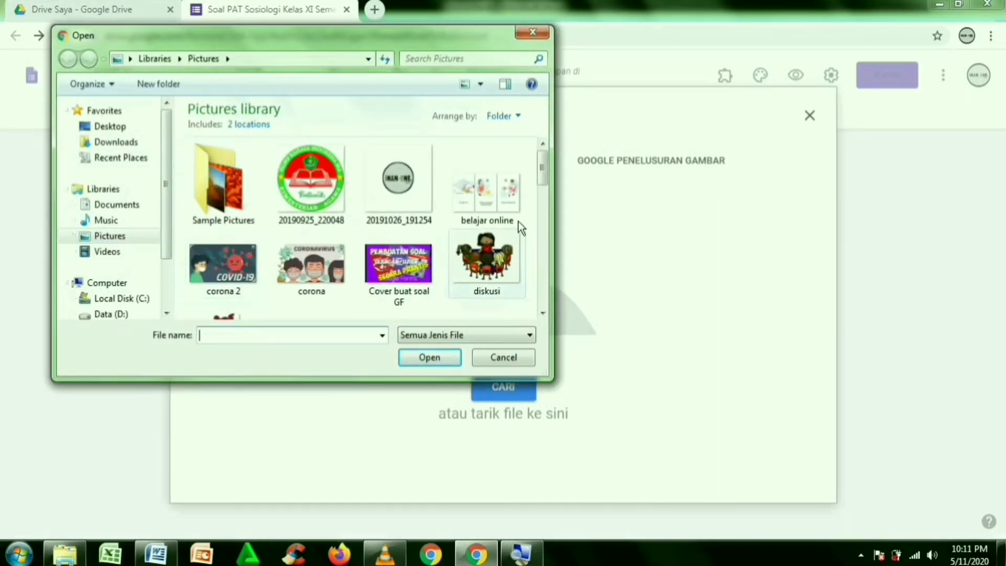
drag(547, 178, 546, 205)
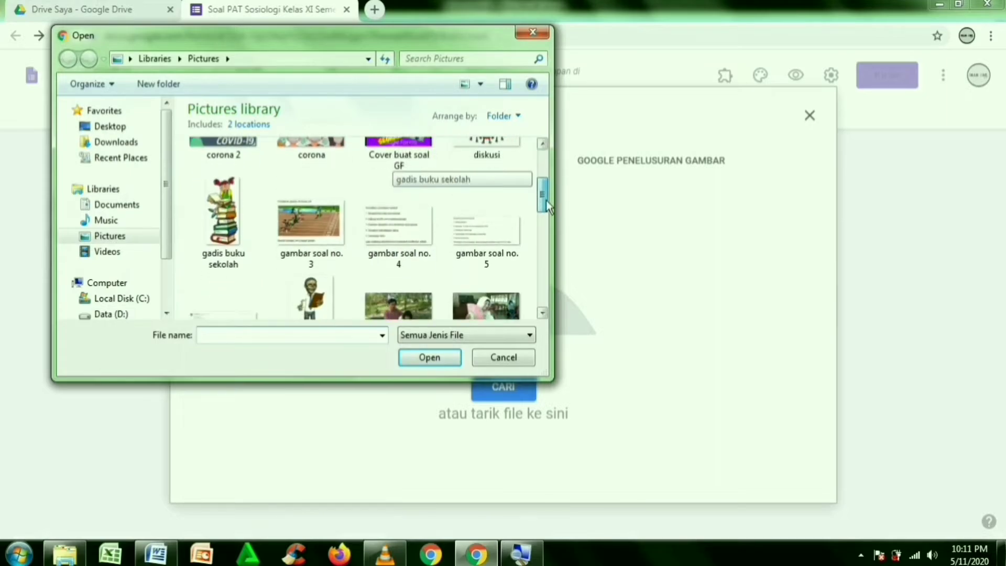
double_click(495, 232)
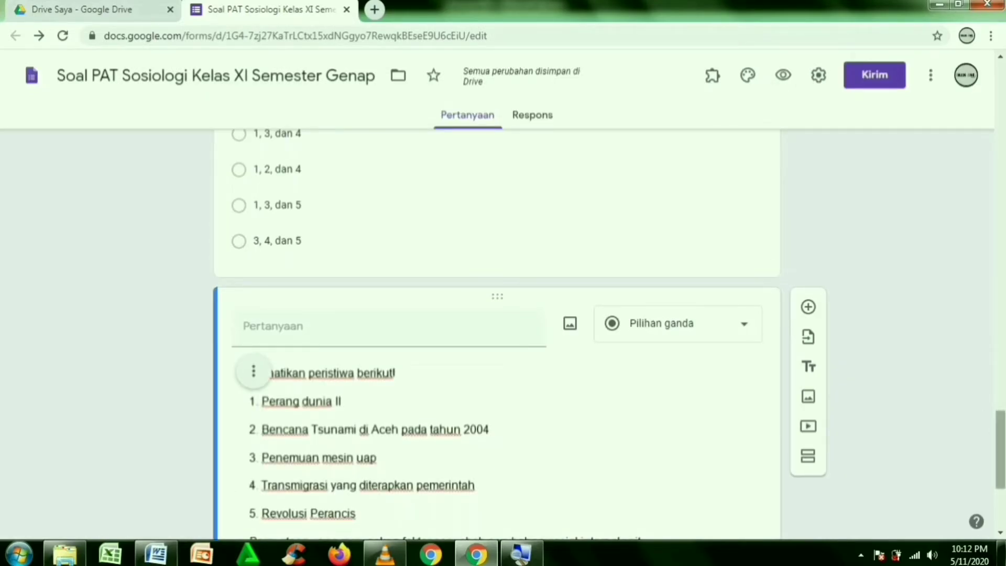
scroll(623, 376, down, 4)
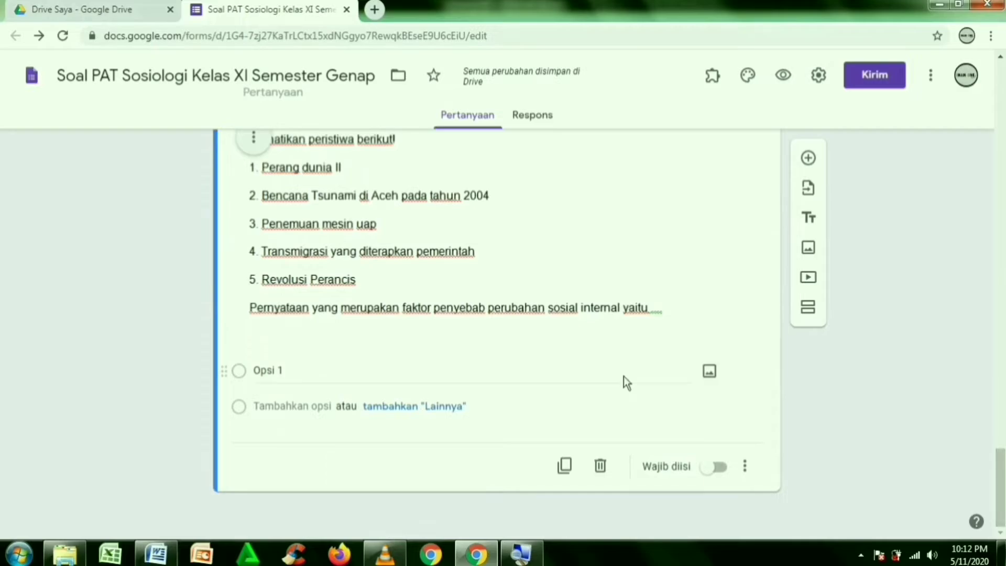
Return to the Word document and remove the list letters A to E from question 5's five answer options.
click(155, 554)
click(261, 356)
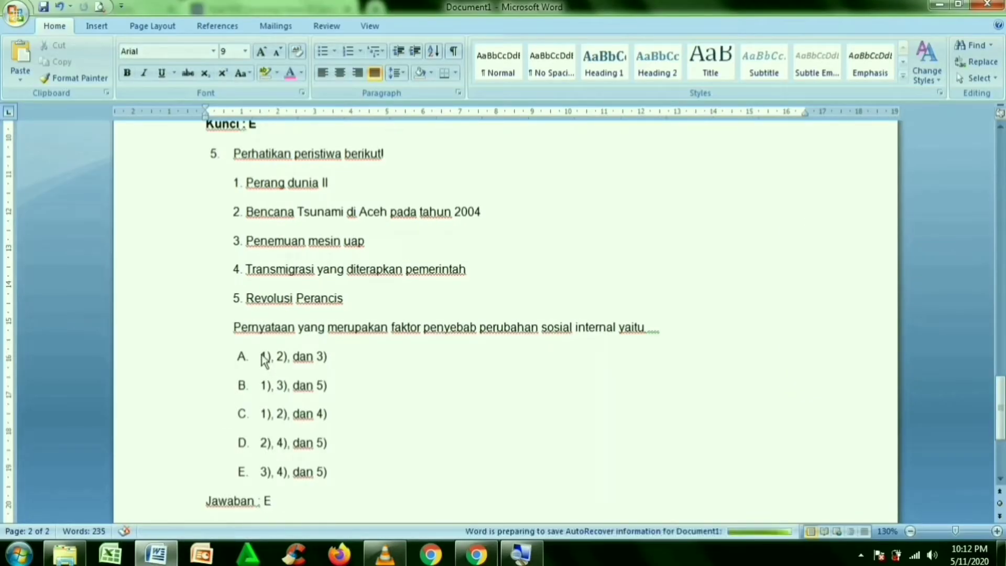
key(BackSpace)
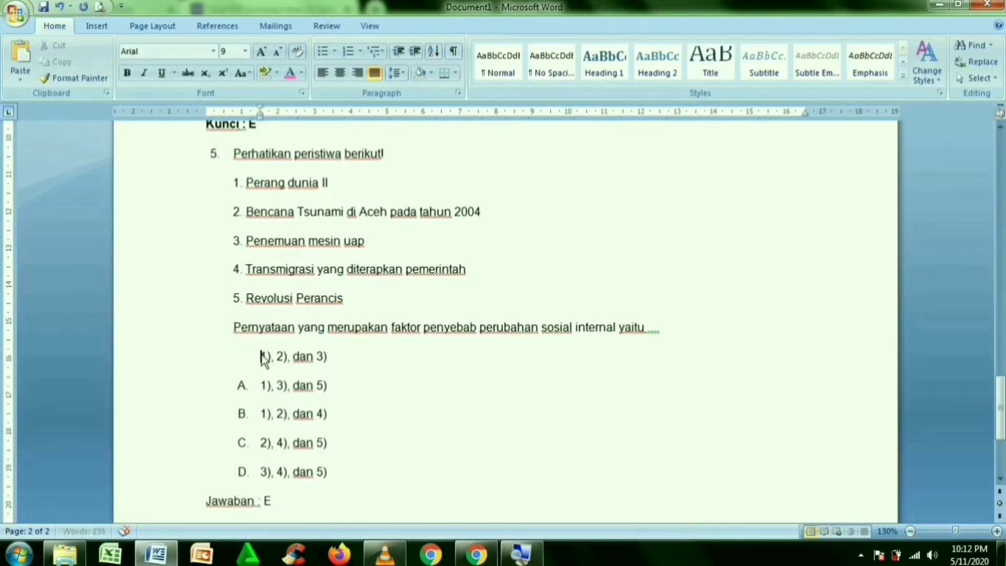
key(Down)
key(BackSpace)
key(Down)
key(BackSpace)
key(Down)
key(BackSpace)
key(Down)
key(BackSpace)
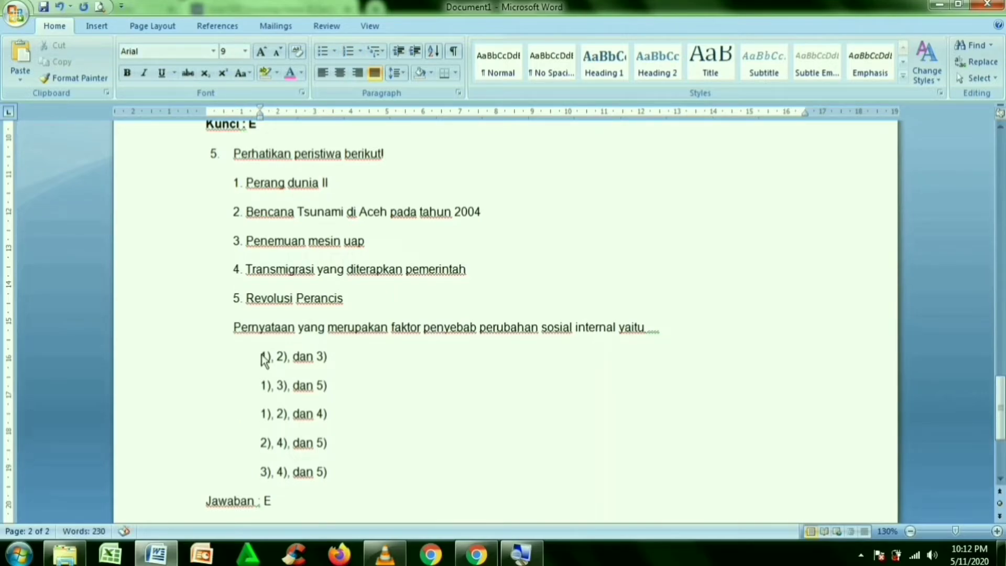
Copy question 5's five answer options, "1), 2), dan 3)" through "3), 4), dan 5)", from Word into its question in Google Forms.
drag(262, 356, 350, 481)
key(ctrl+c)
click(476, 554)
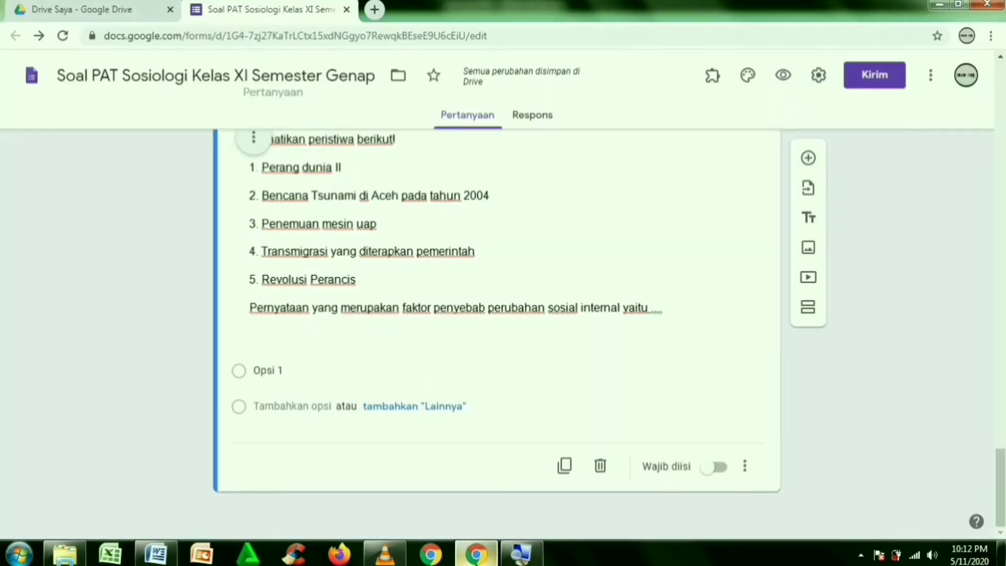
click(262, 371)
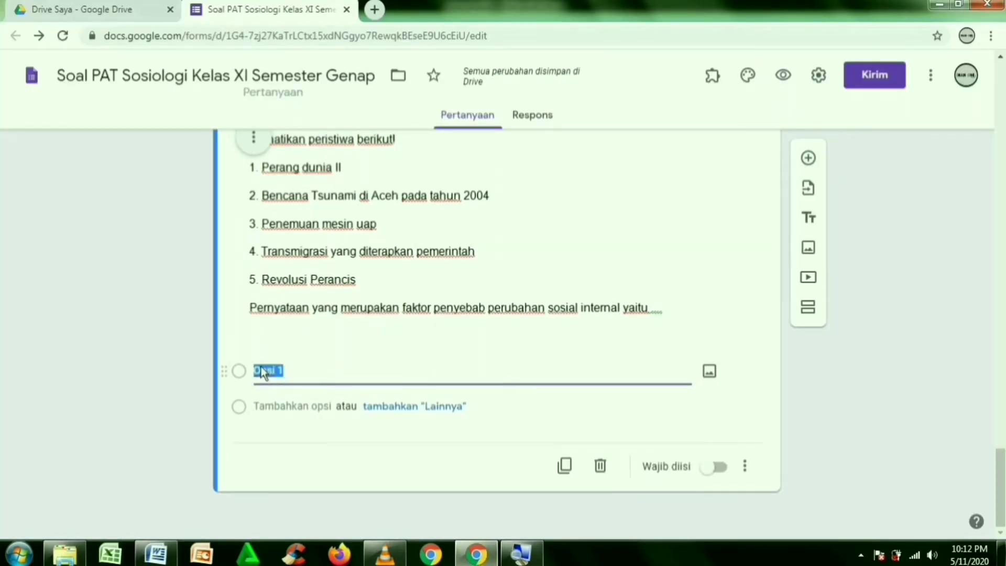
key(ctrl+v)
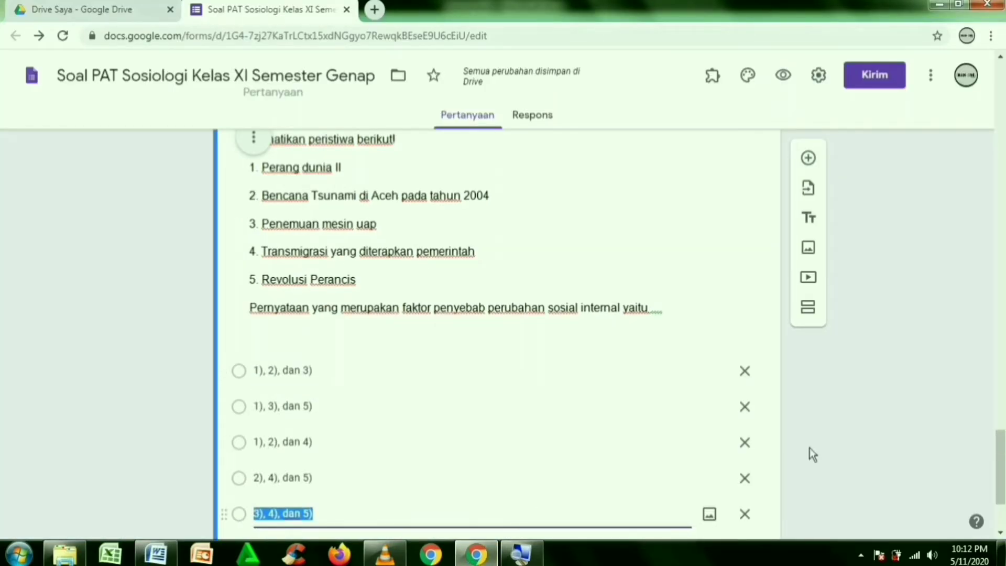
scroll(1003, 500, down, 3)
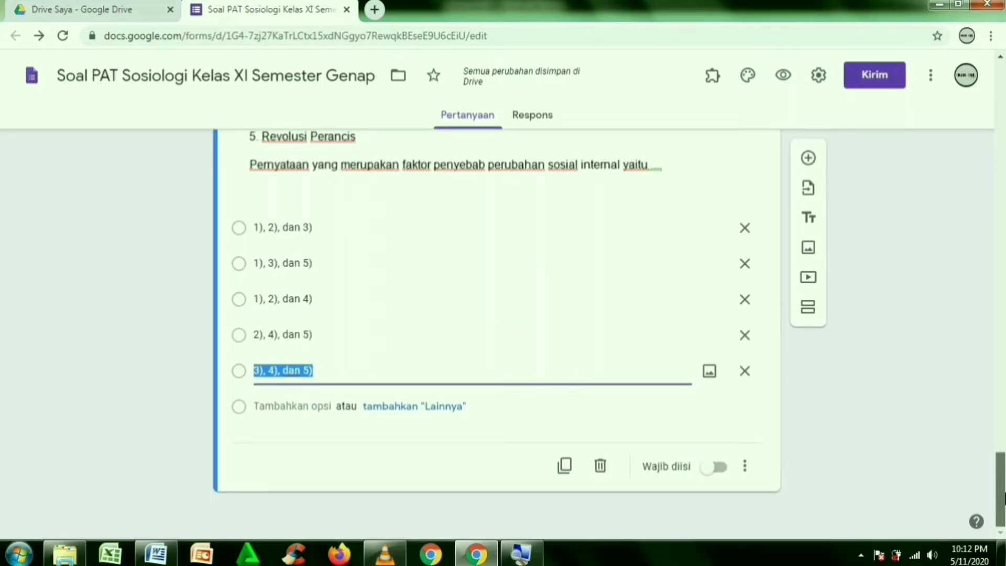
In the form settings, limit respondents to one response and enable shuffling of the question order.
drag(1003, 492, 968, 114)
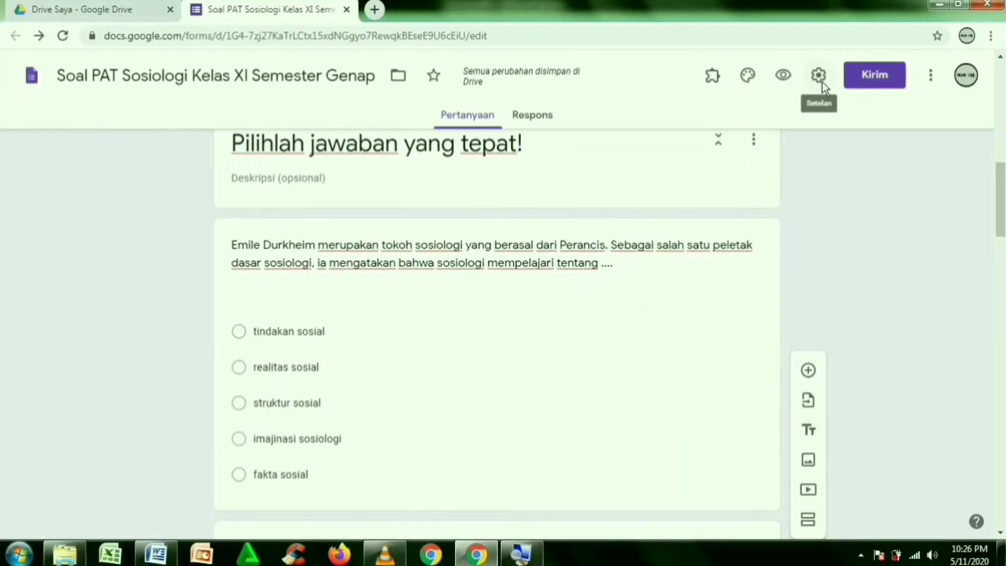
click(819, 76)
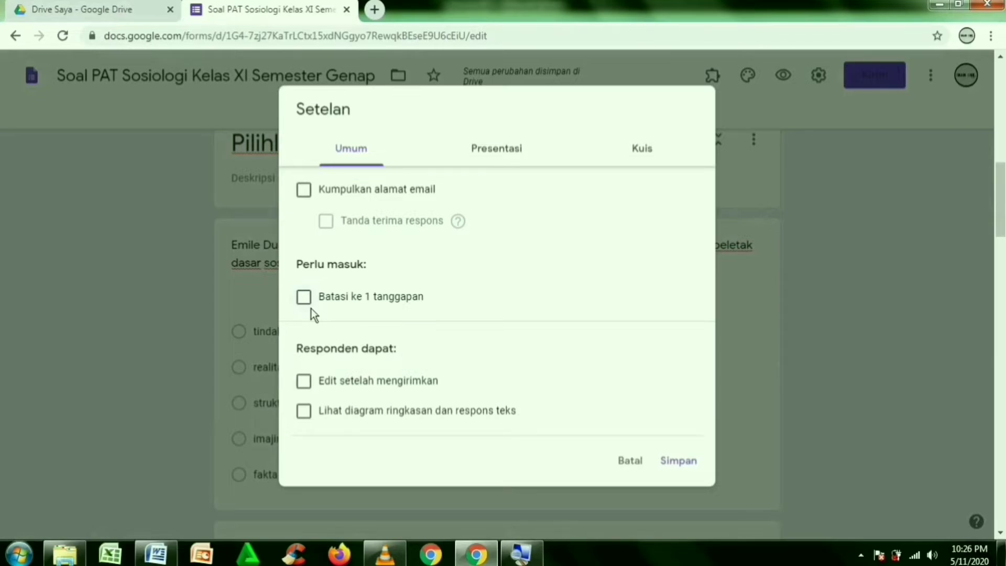
click(304, 297)
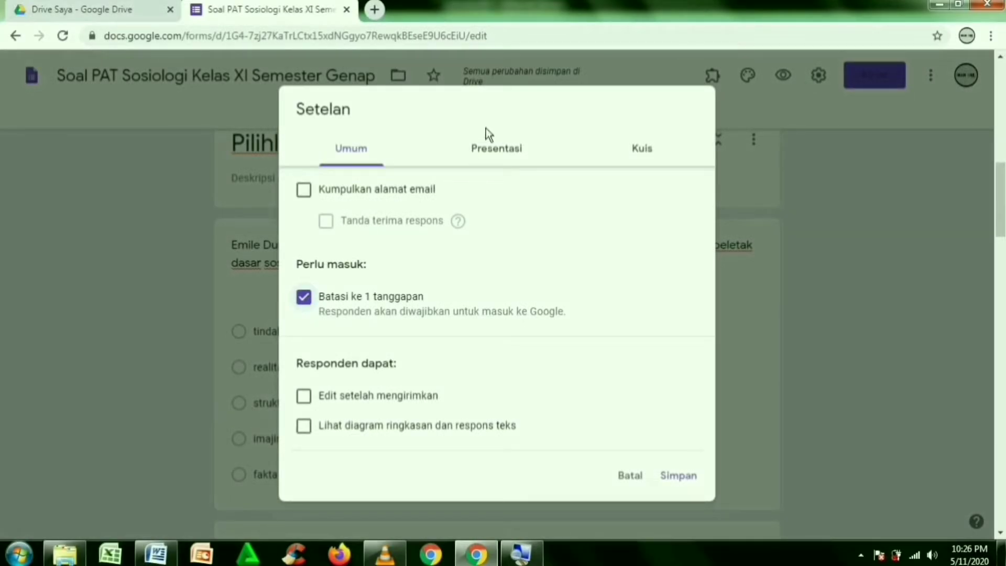
click(502, 152)
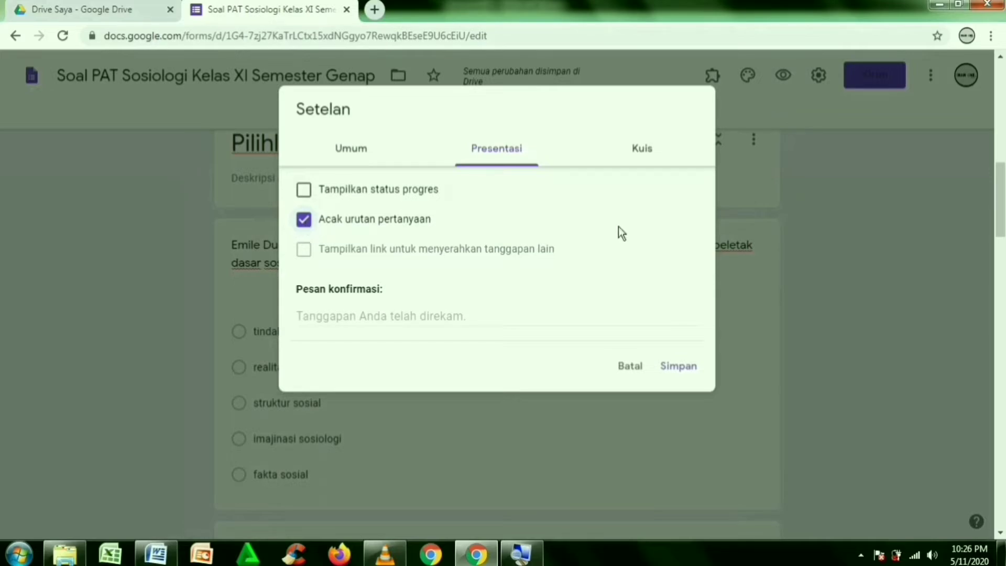
Make the form a quiz with grades released after manual review, hide missed questions and correct answers from respondents, and save the settings.
click(649, 157)
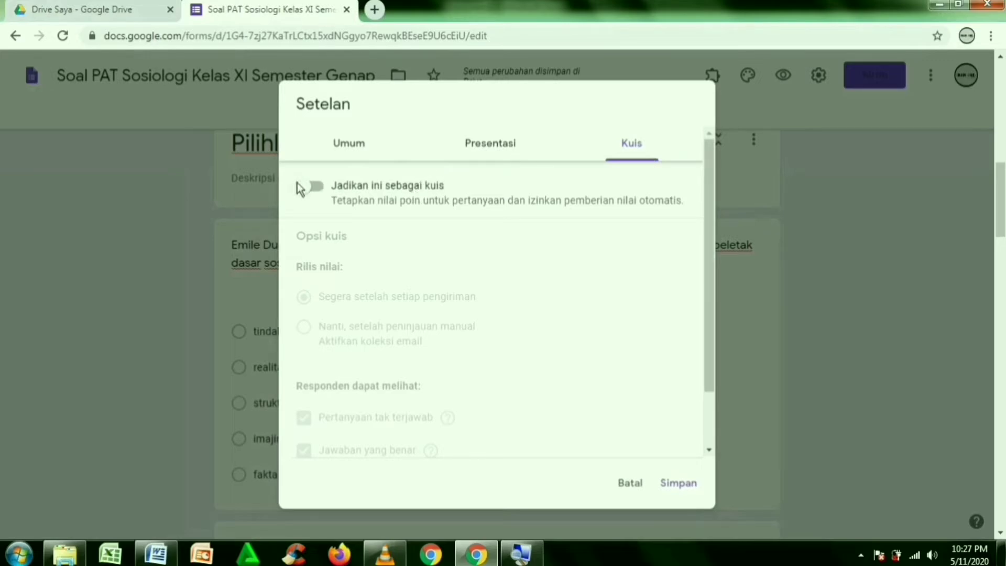
click(314, 187)
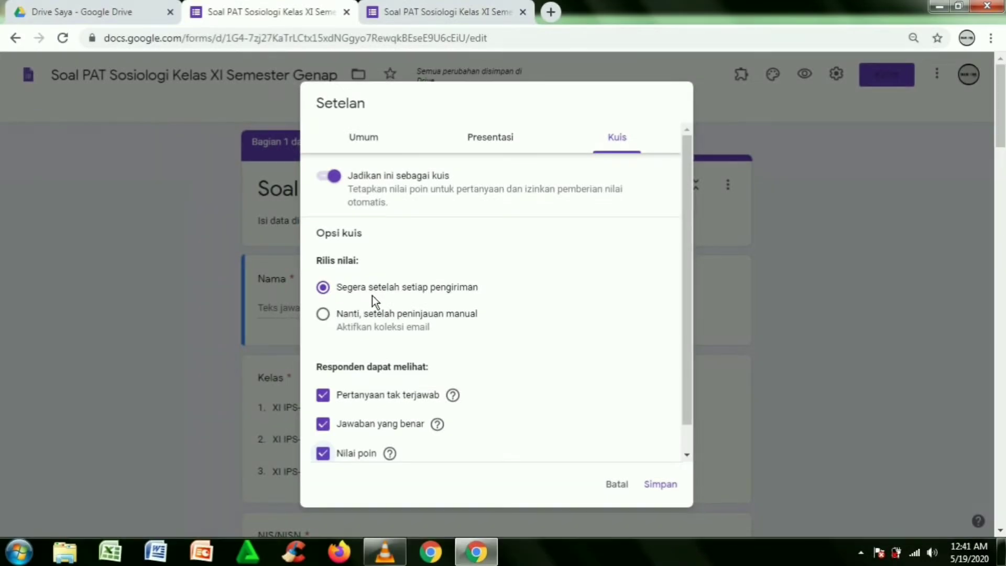
click(324, 314)
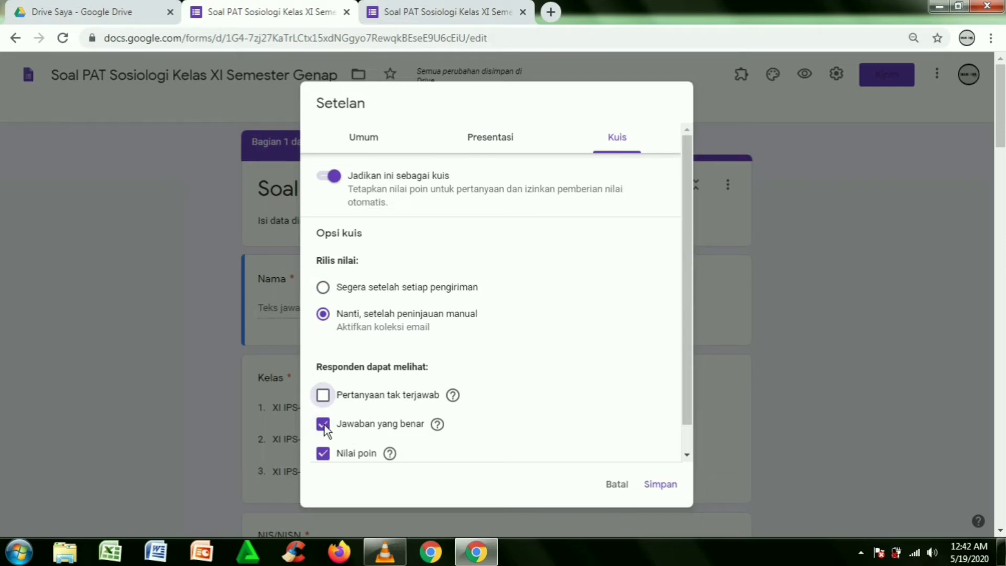
click(323, 424)
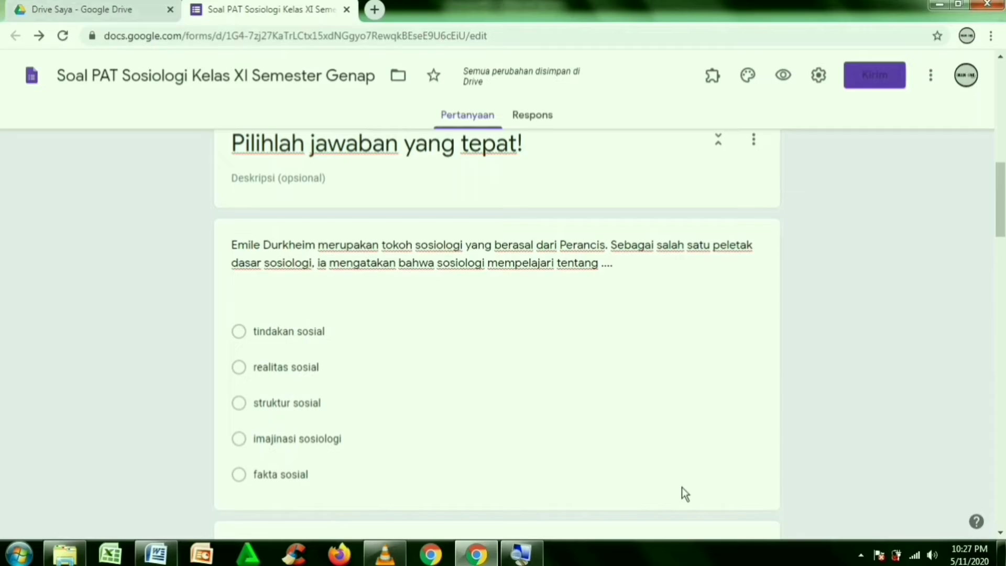
click(682, 488)
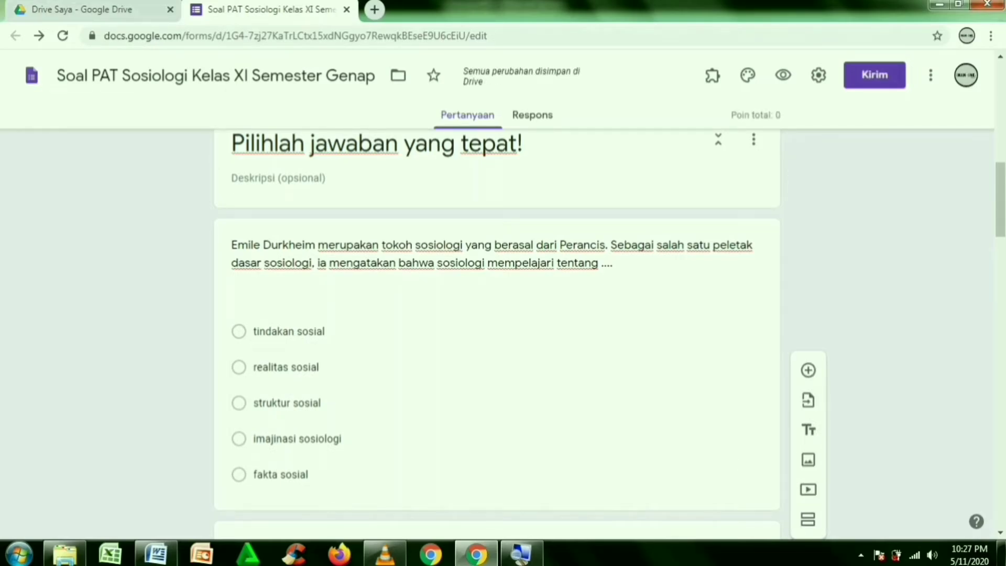
drag(1000, 233, 1000, 241)
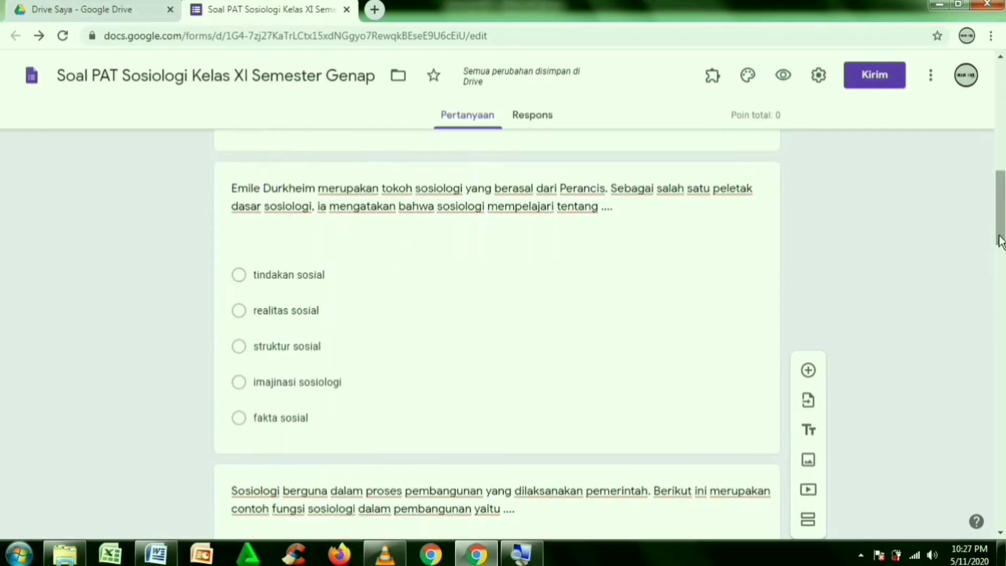
In the Emile Durkheim question's answer key, assign 20 points and mark "fakta sosial" as the correct answer.
click(297, 445)
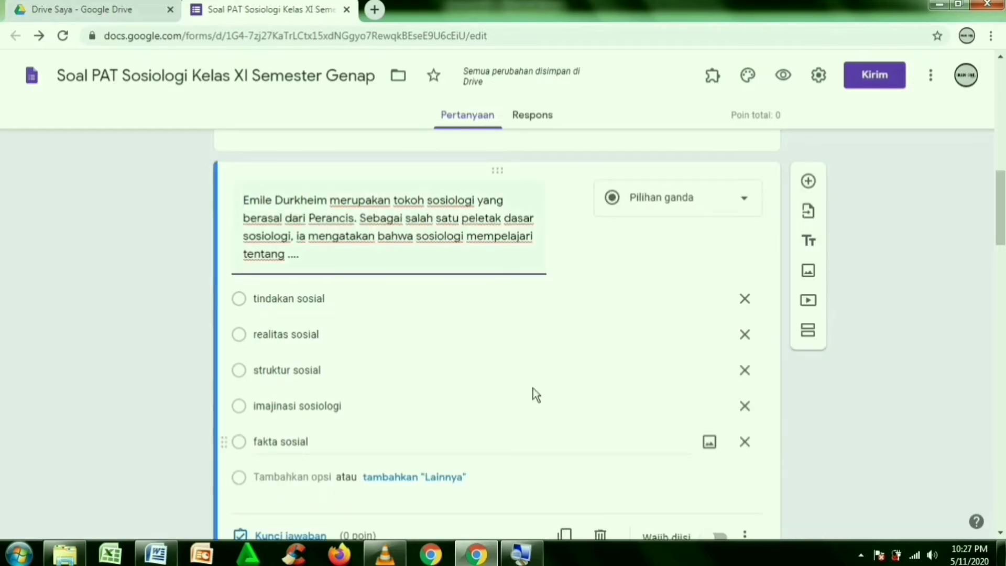
drag(1000, 242, 1001, 275)
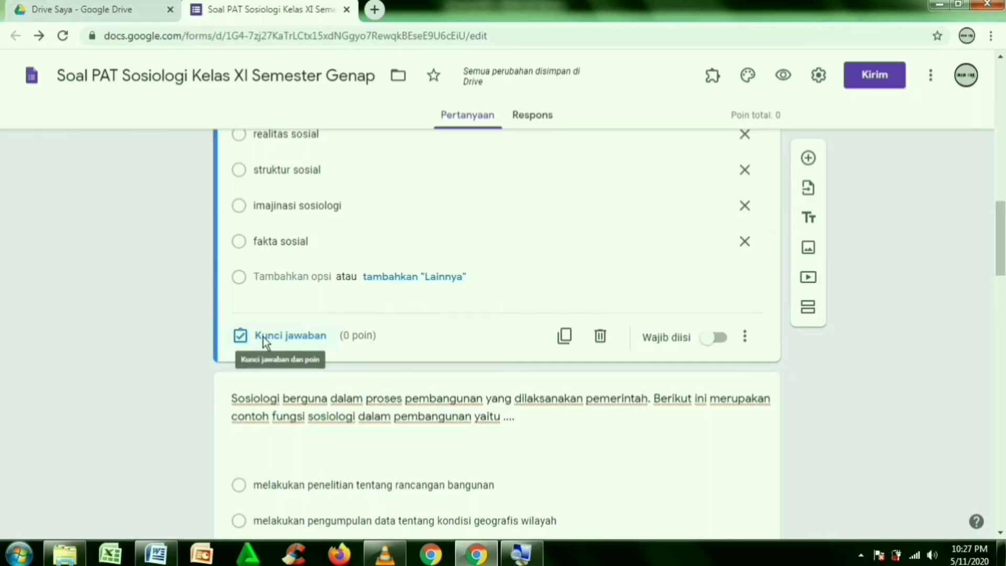
click(263, 336)
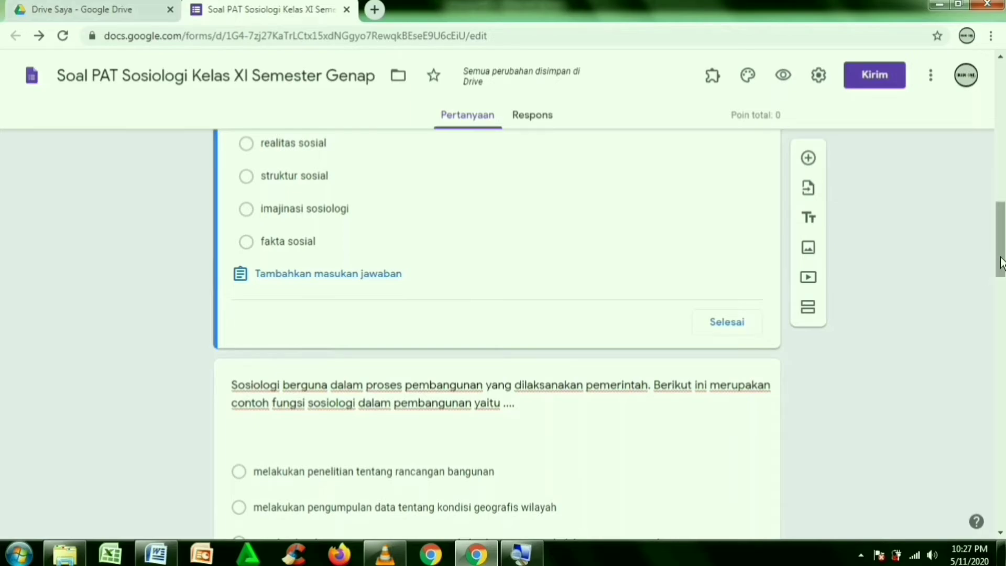
drag(1001, 262, 1000, 236)
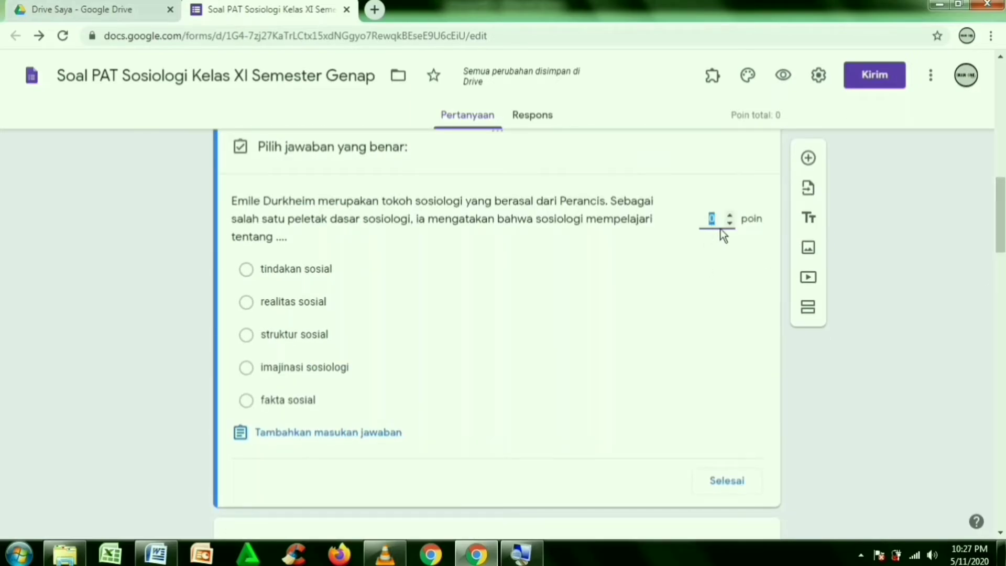
text(20)
click(247, 401)
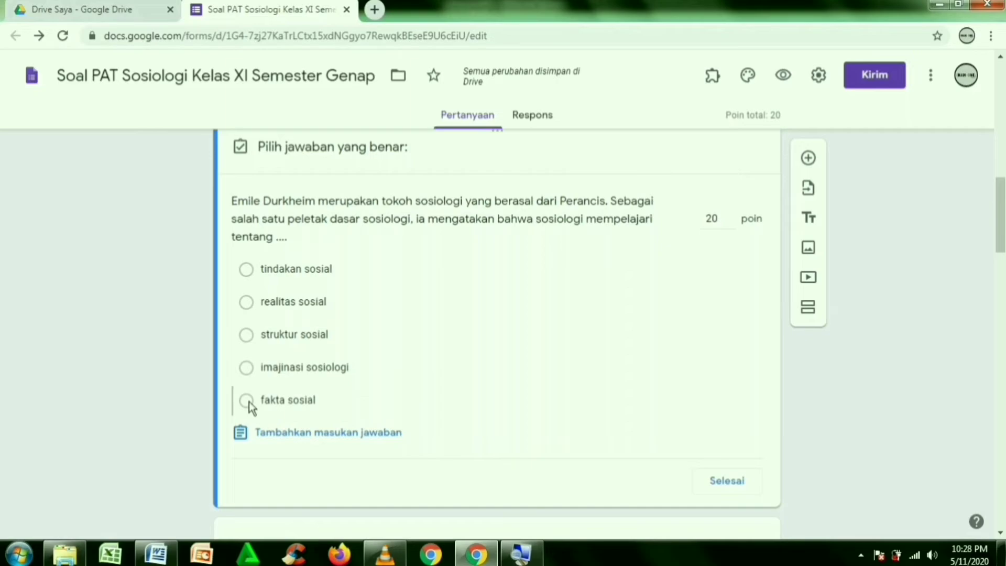
click(729, 481)
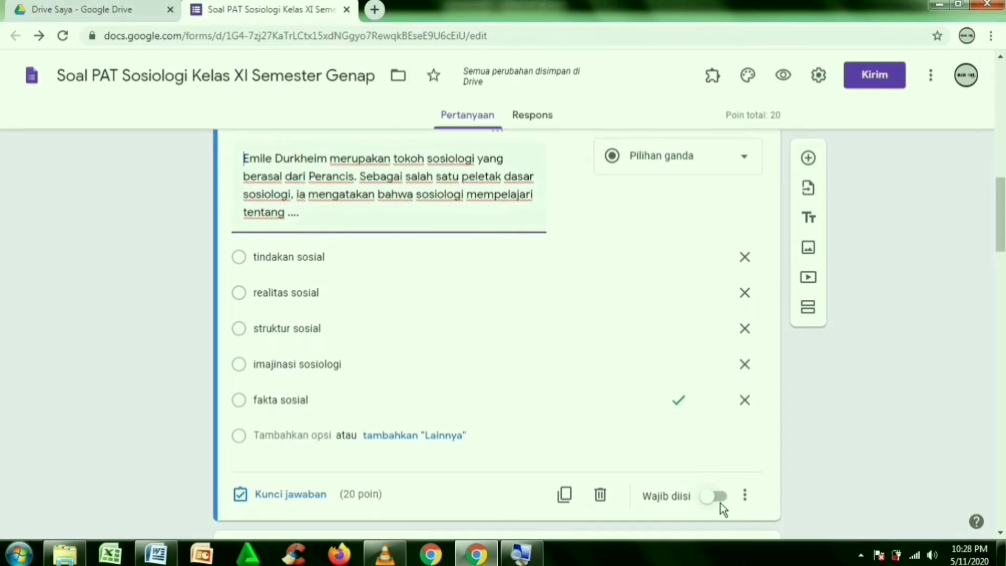
Make the Emile Durkheim question required and shuffle the order of its answer options.
click(721, 502)
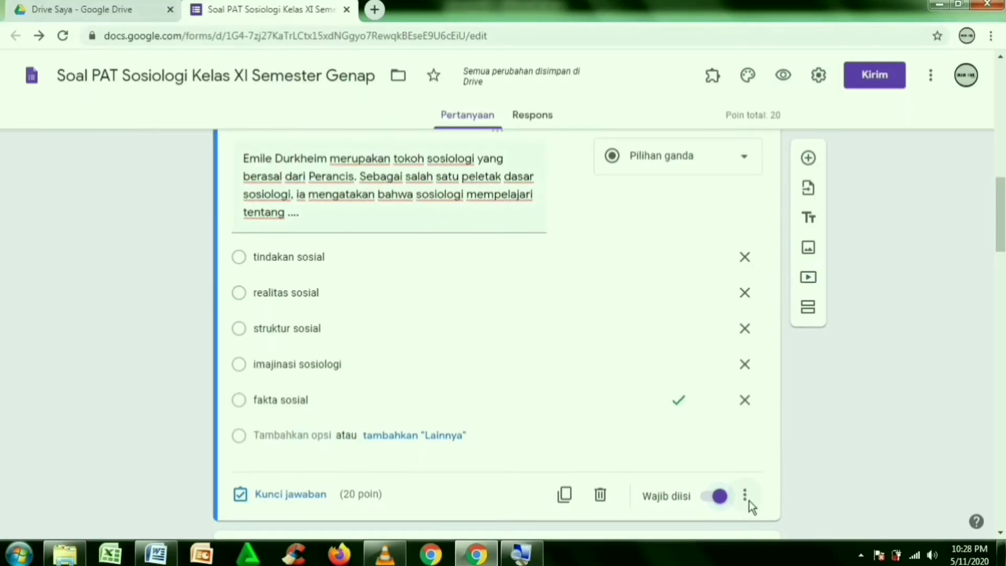
click(749, 500)
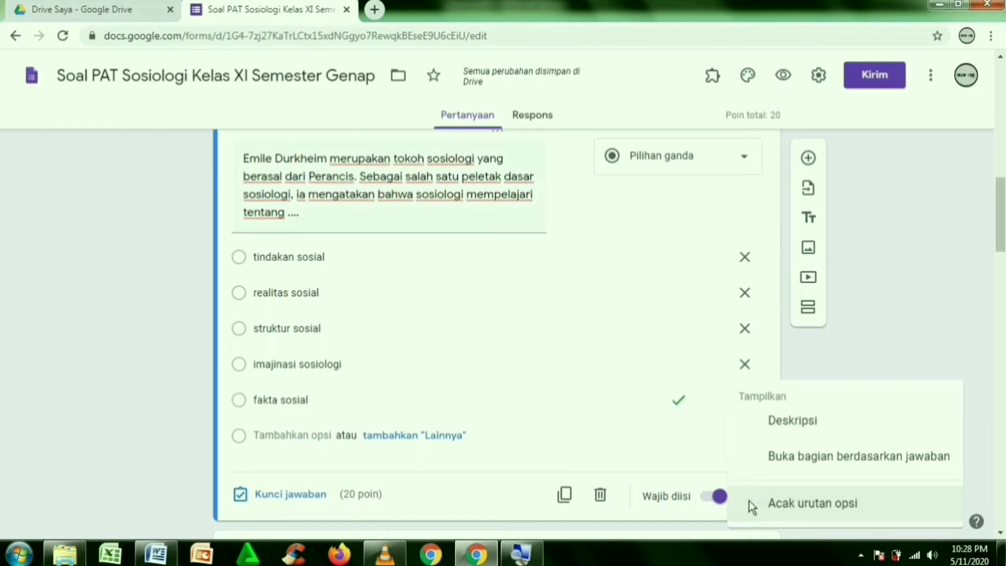
click(811, 511)
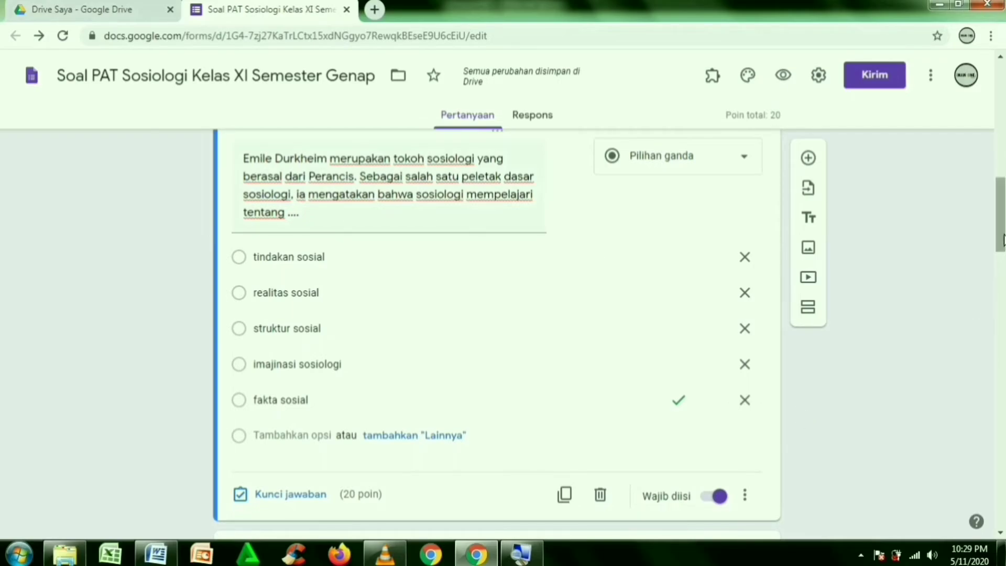
Give the question on sociology's function in development 20 points and mark "memberikan data yang diperlukan untuk melakukan perencanaan sosial" as correct.
drag(1003, 239, 1003, 295)
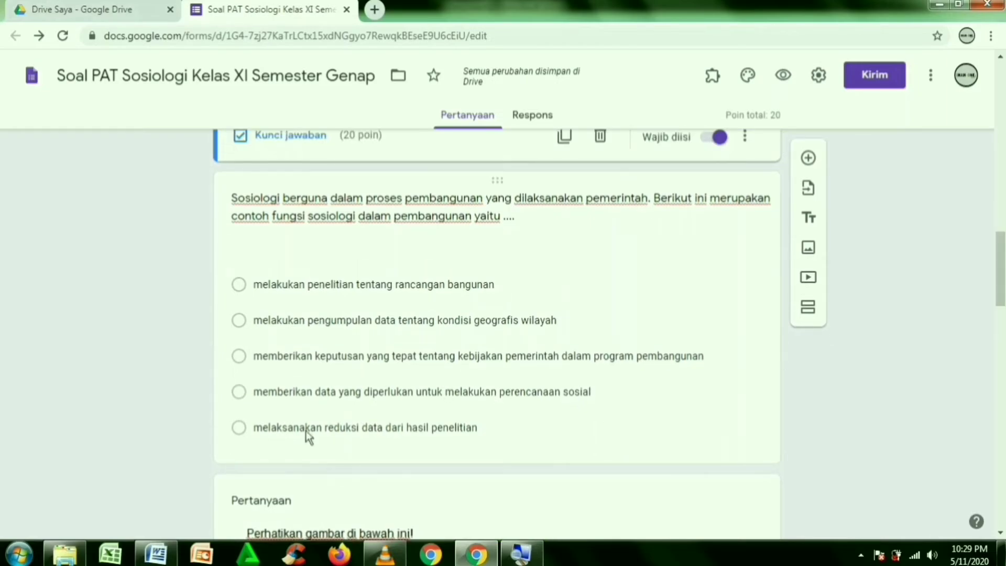
click(274, 463)
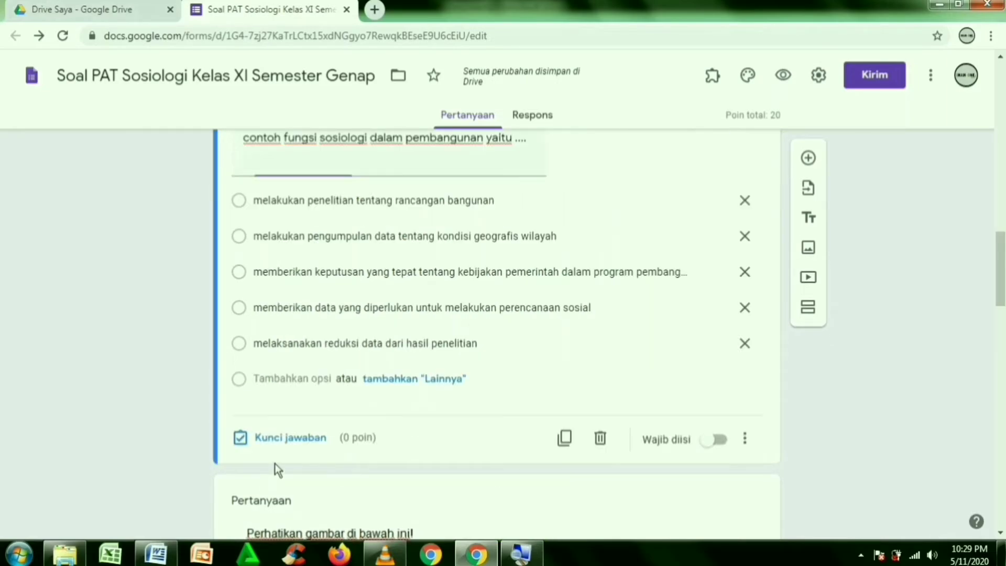
click(249, 439)
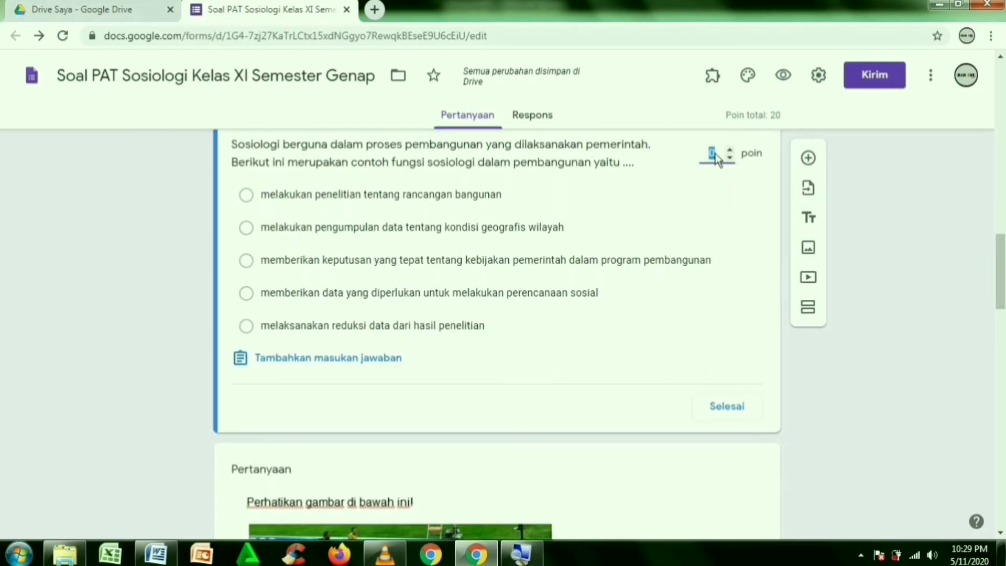
text(20)
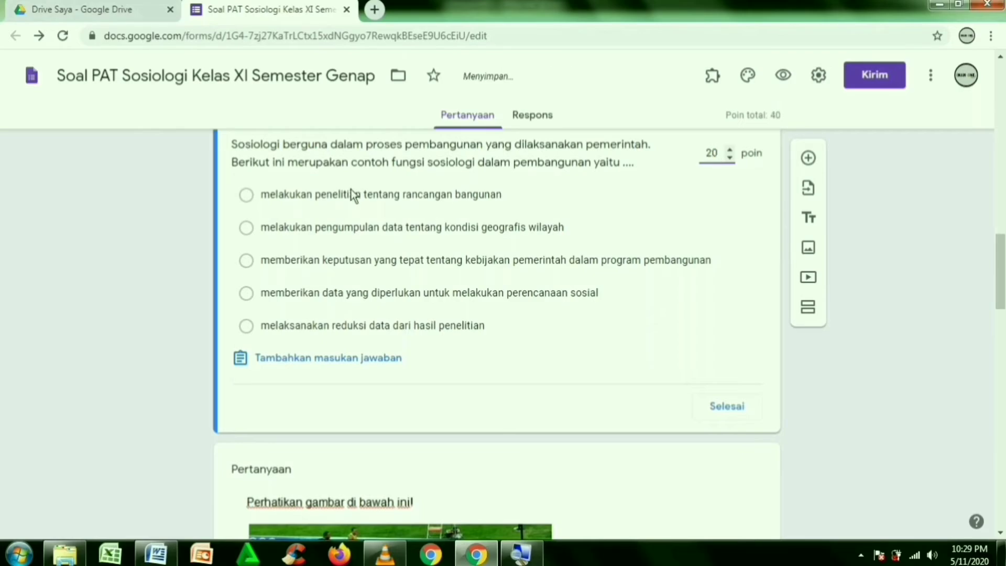
click(253, 297)
click(253, 298)
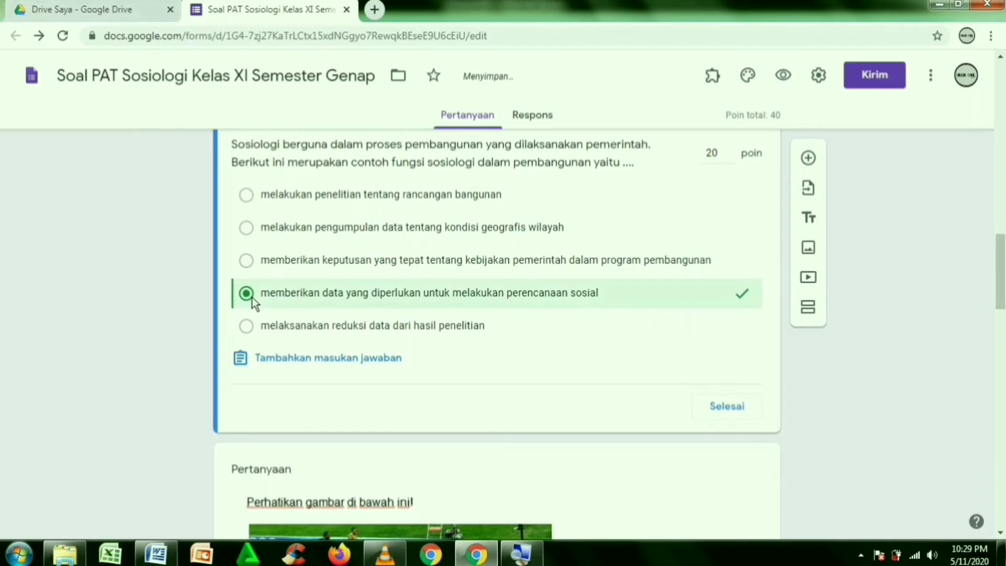
click(736, 411)
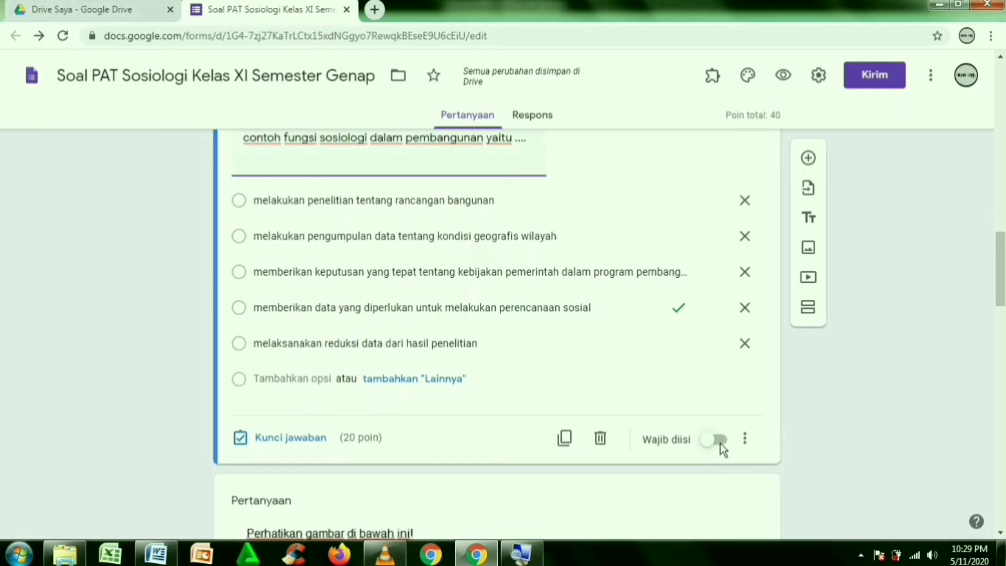
Make the question on sociology's function in development required and shuffle its option order.
click(721, 443)
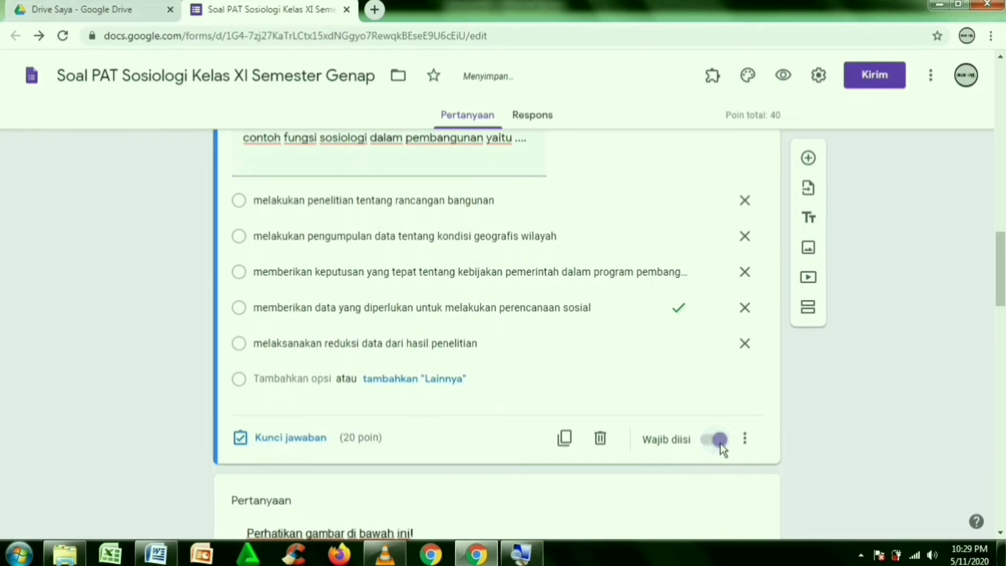
click(750, 440)
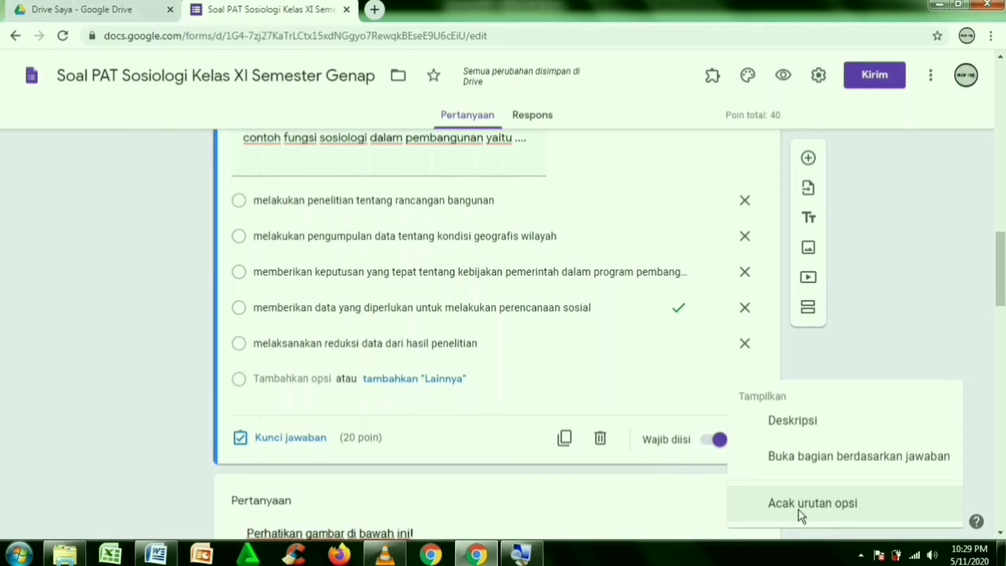
click(798, 510)
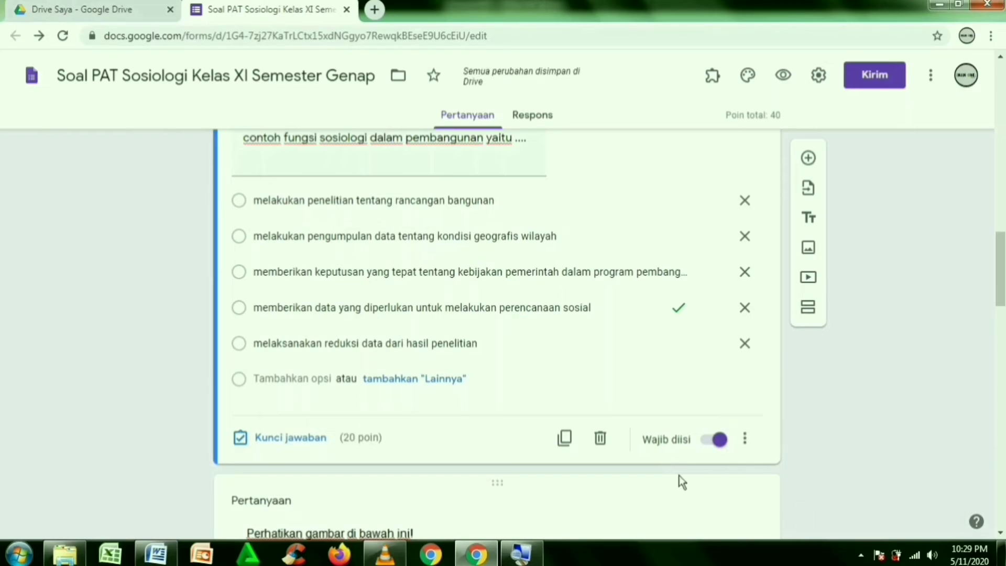
key(Down)
key(Down)
key(Down)
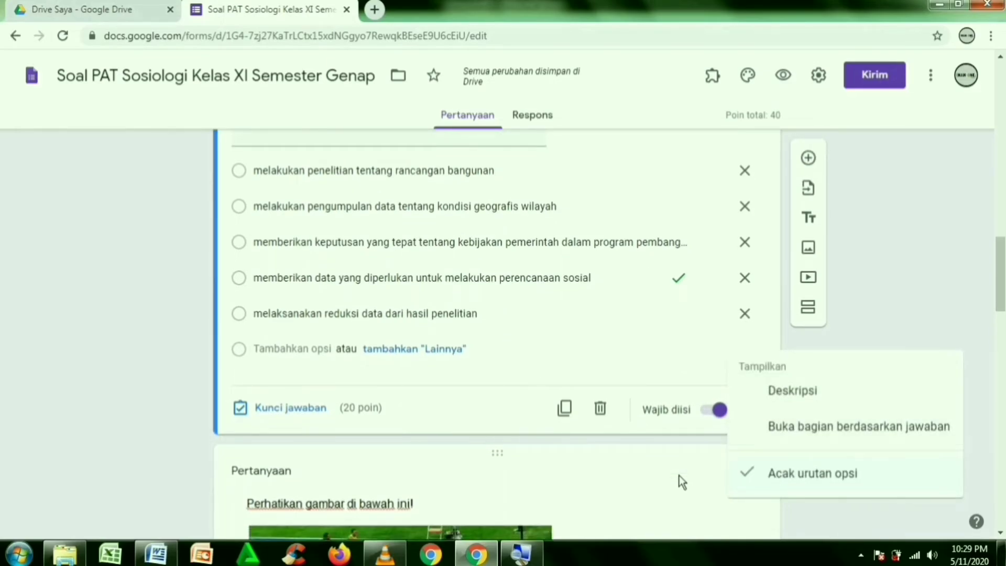
click(891, 304)
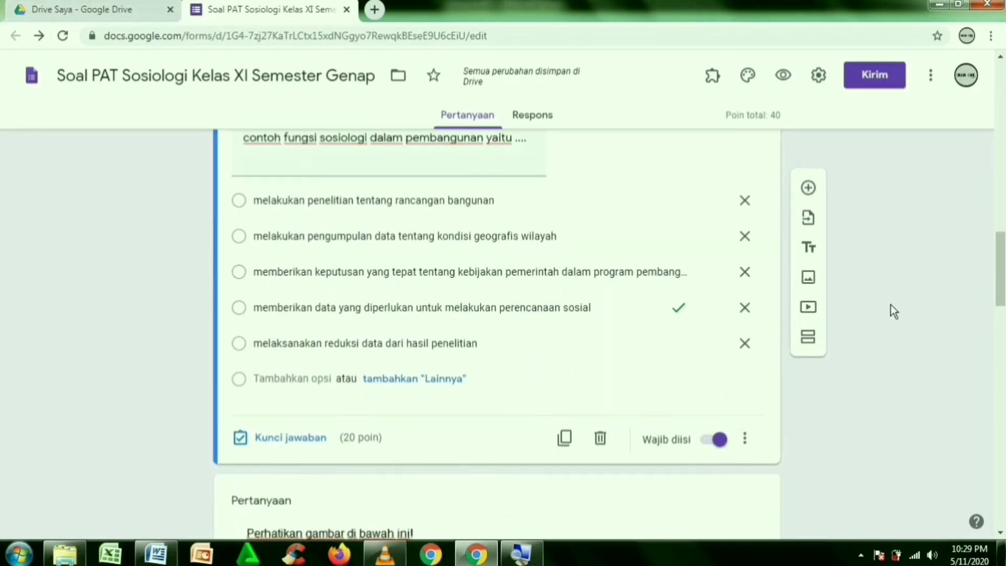
In the answer key of the running-race picture question, assign 20 points and mark "kompetisi" as the correct answer.
drag(1002, 303, 1005, 372)
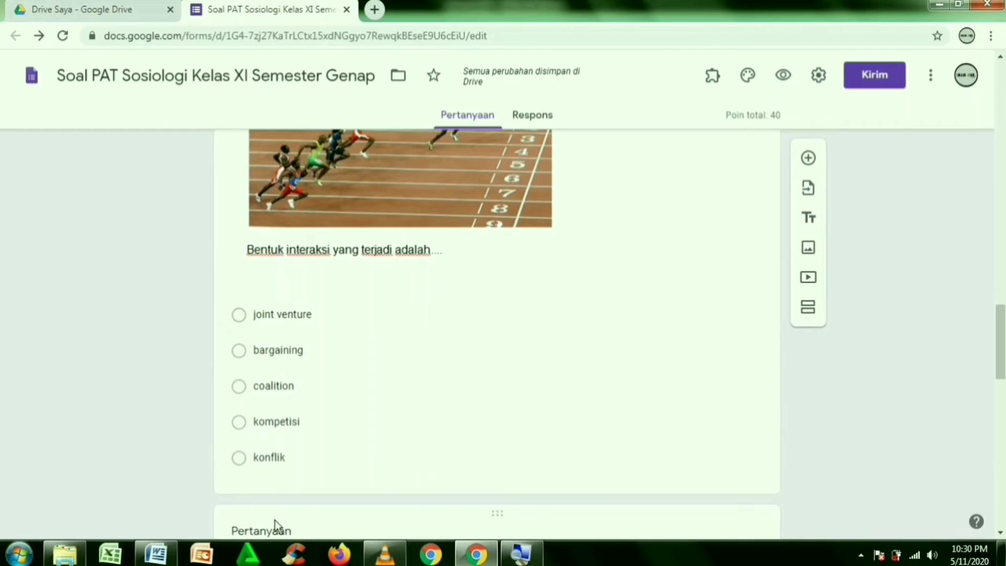
click(263, 485)
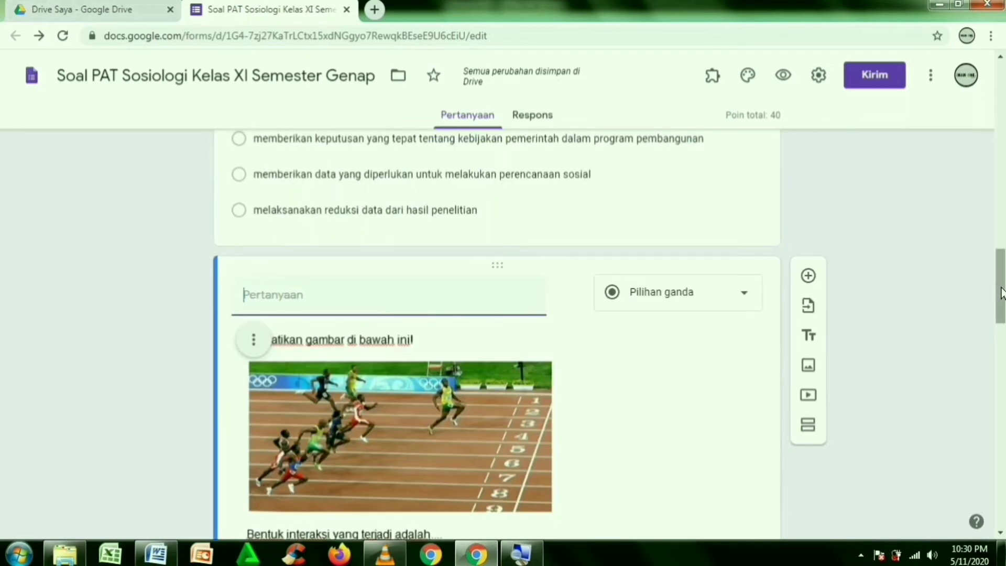
drag(1001, 290, 1002, 347)
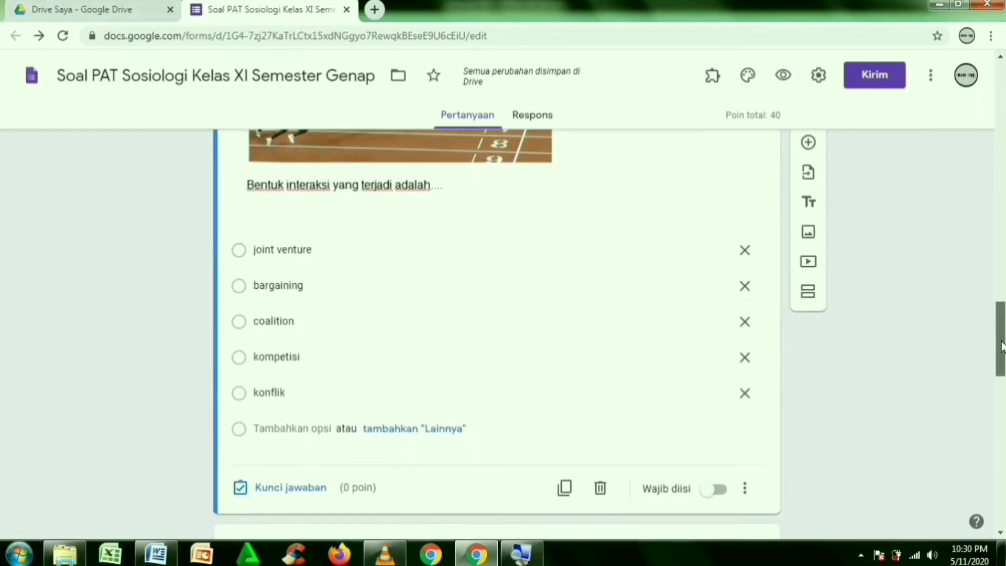
click(269, 488)
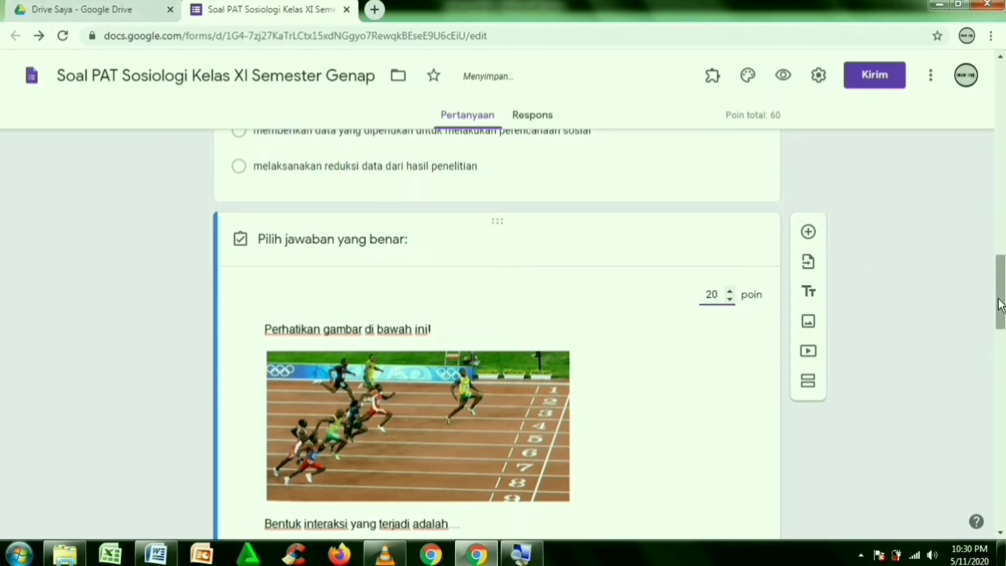
drag(1000, 305, 1001, 356)
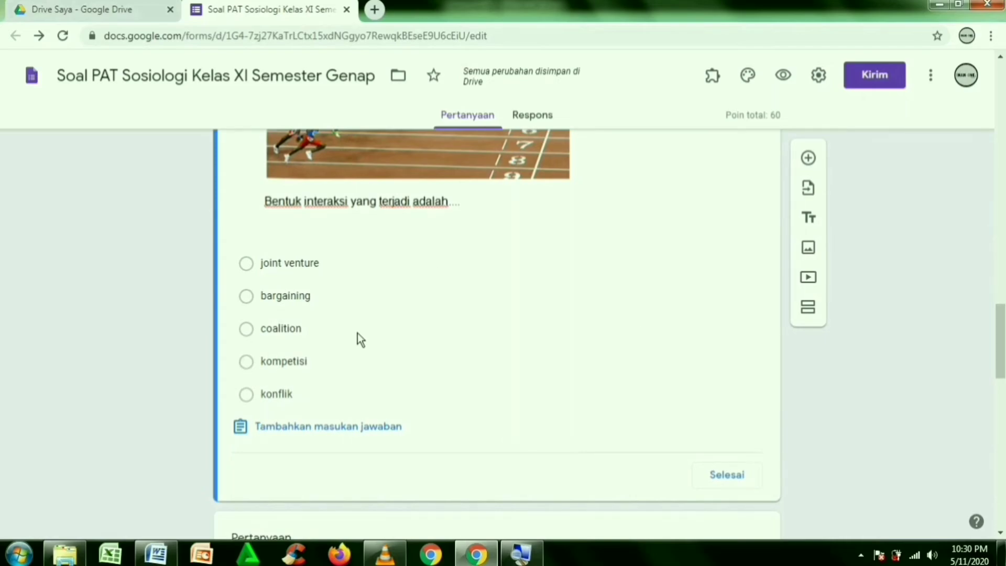
click(249, 363)
click(737, 476)
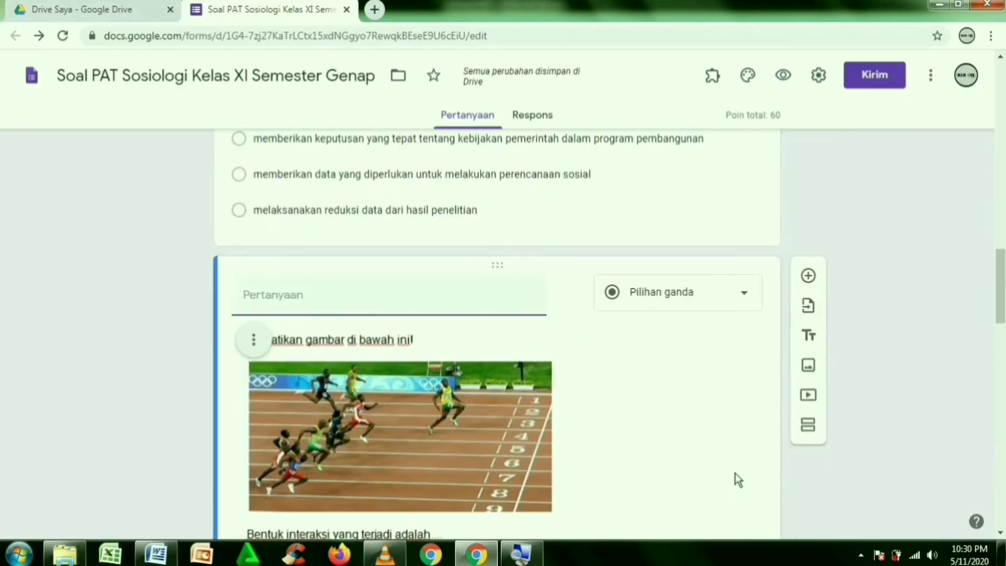
Make the running-race picture question required and shuffle the order of its answer options.
drag(1001, 291, 1003, 343)
scroll(711, 472, down, 1)
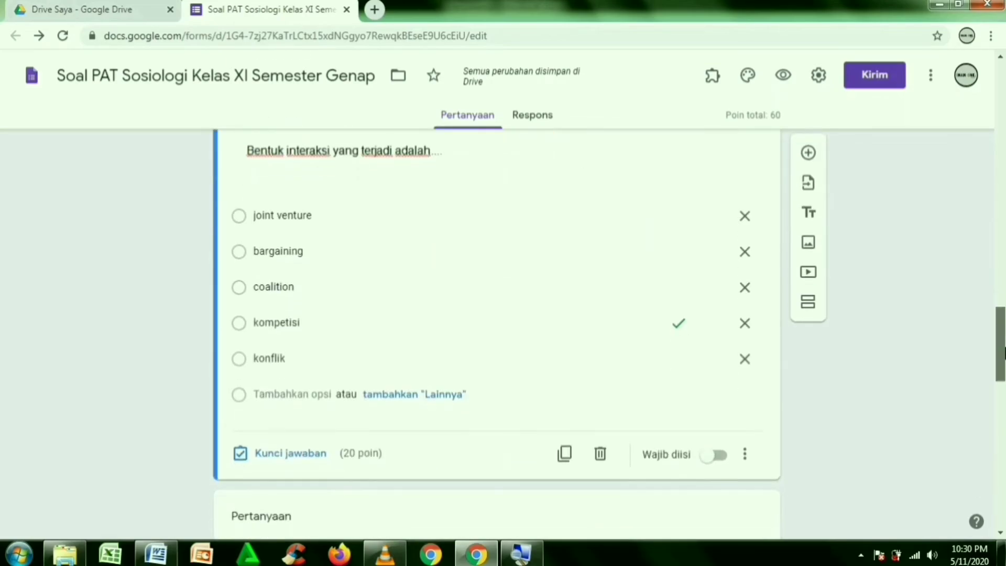
click(722, 455)
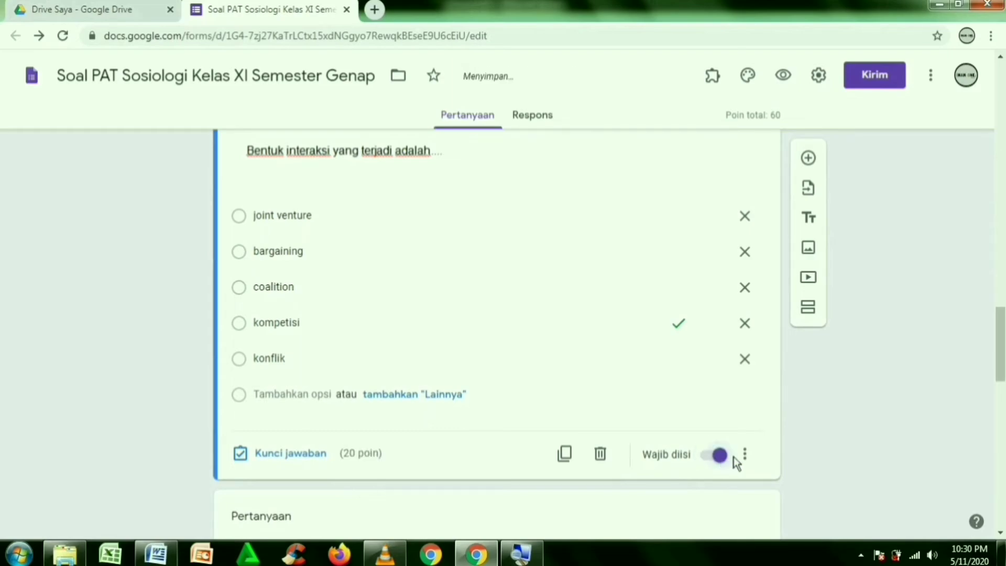
click(745, 456)
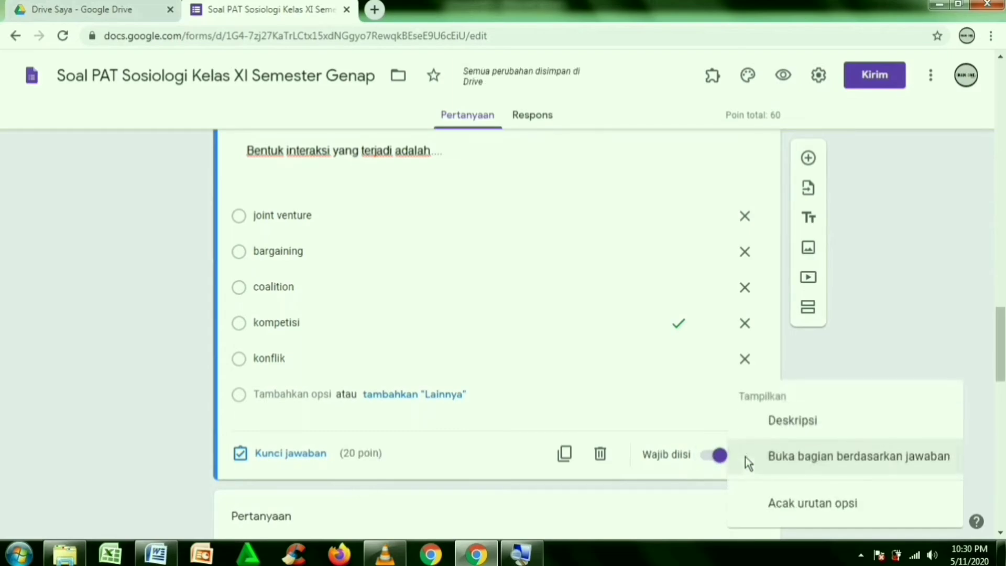
click(809, 509)
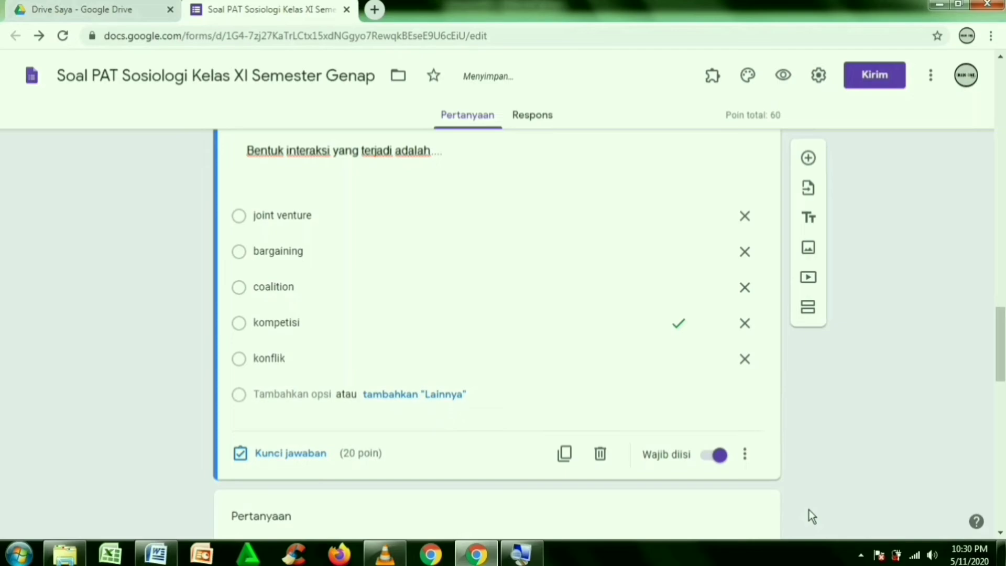
Give the question on the background of multicultural society 20 points and mark "3, 4, dan 5" as the correct answer.
drag(1000, 334, 999, 419)
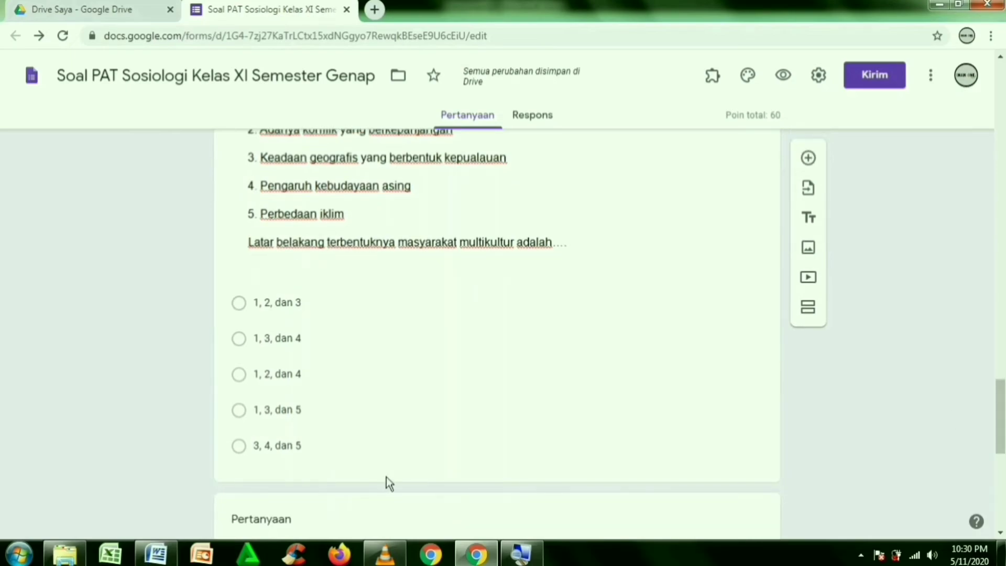
click(274, 475)
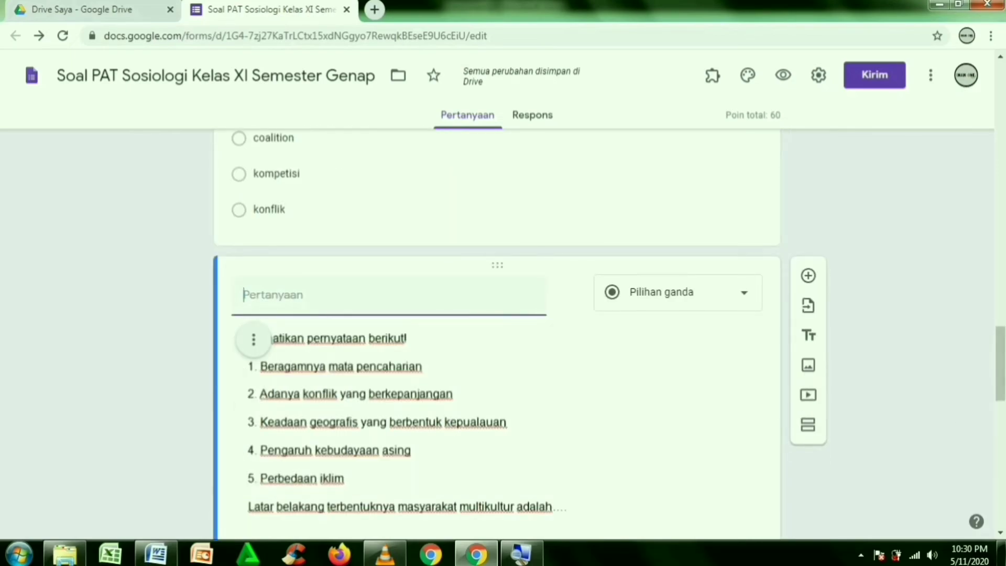
drag(1002, 352, 1002, 399)
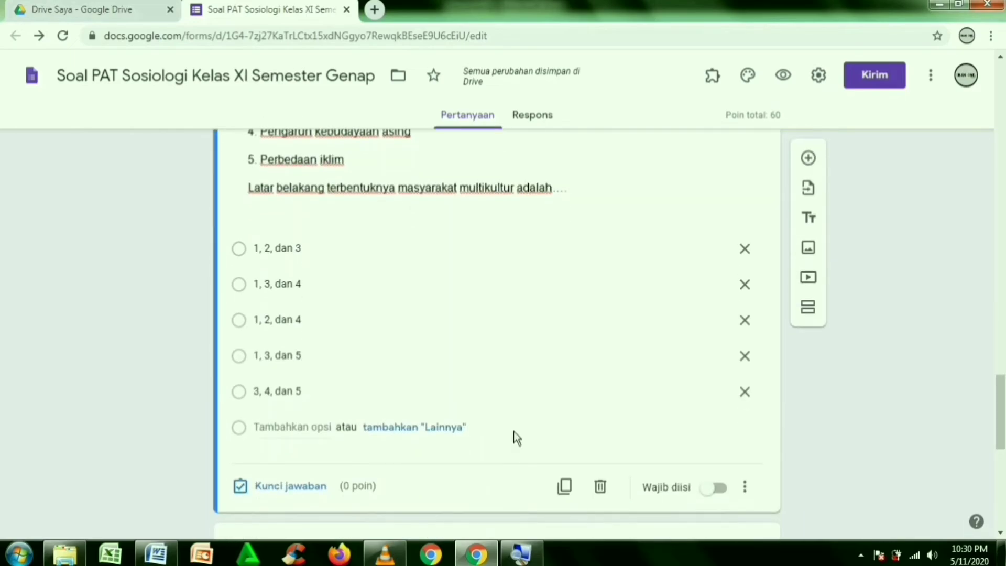
click(278, 486)
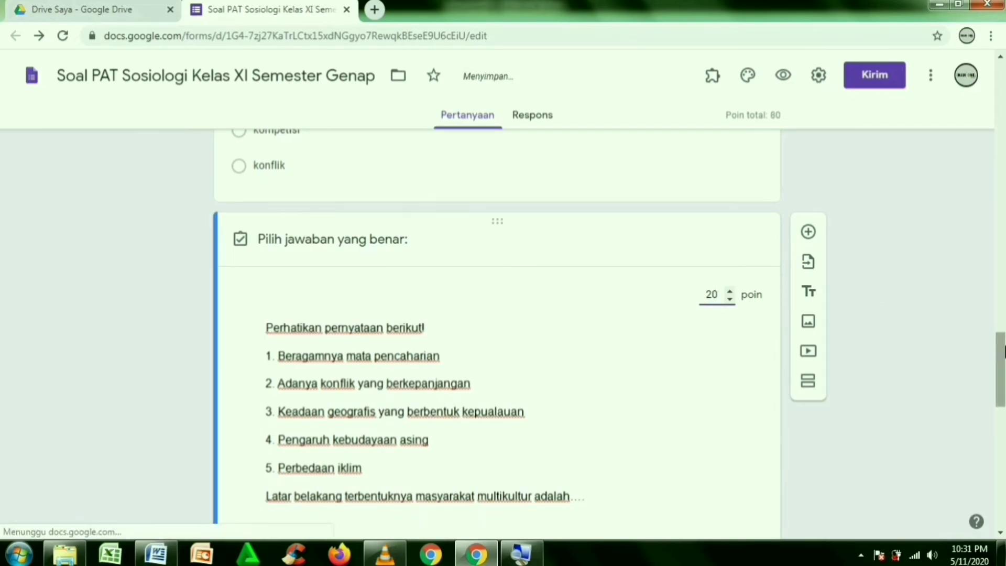
scroll(635, 375, down, 4)
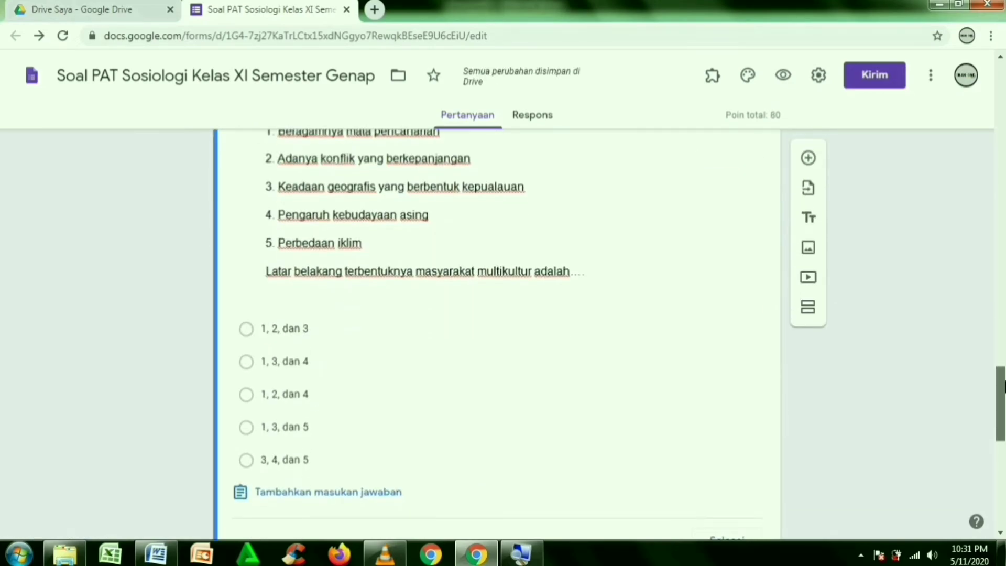
click(247, 461)
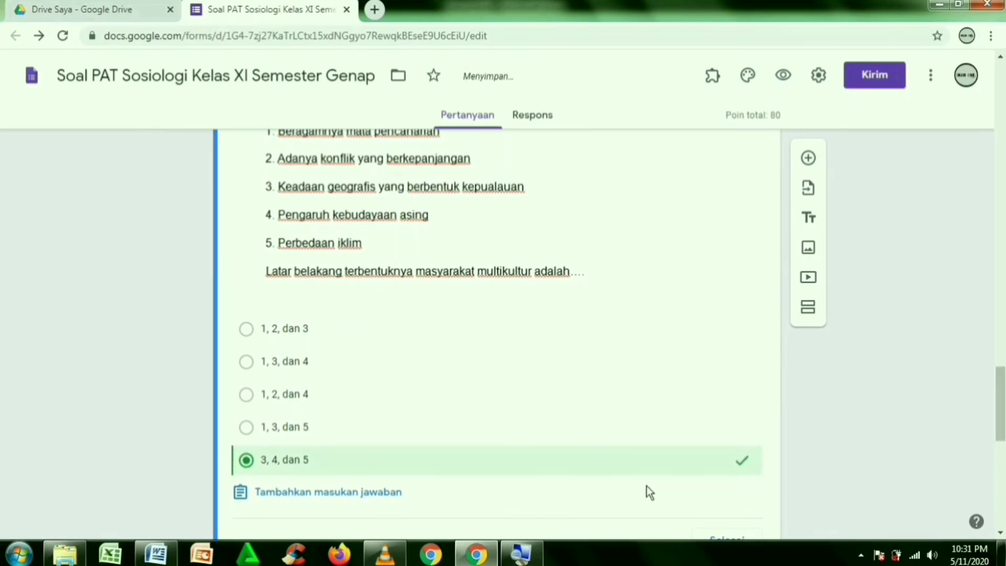
scroll(818, 466, down, 2)
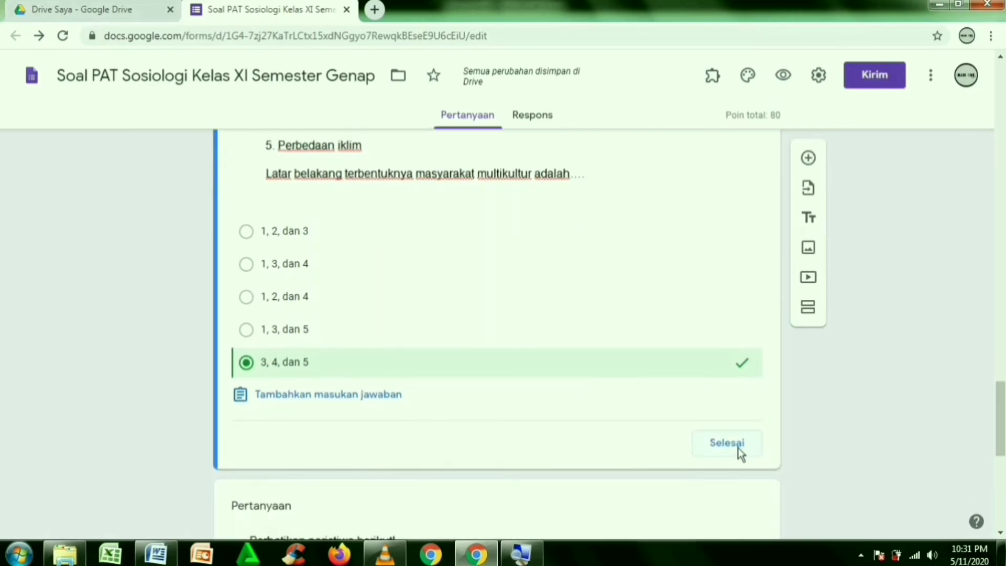
click(739, 449)
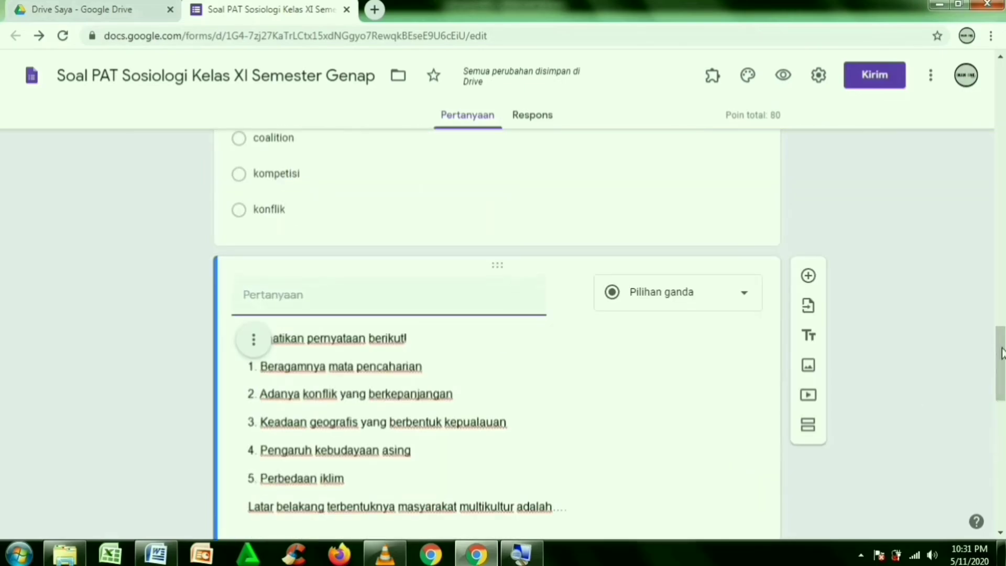
Make the multicultural society question required and shuffle the order of its answer options.
drag(1002, 358, 1004, 409)
scroll(728, 455, down, 1)
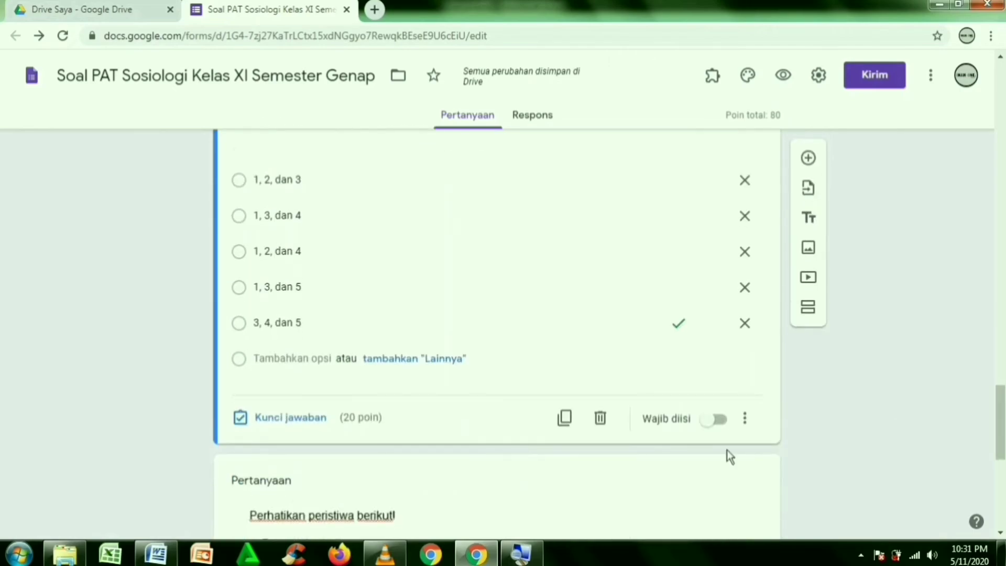
click(721, 425)
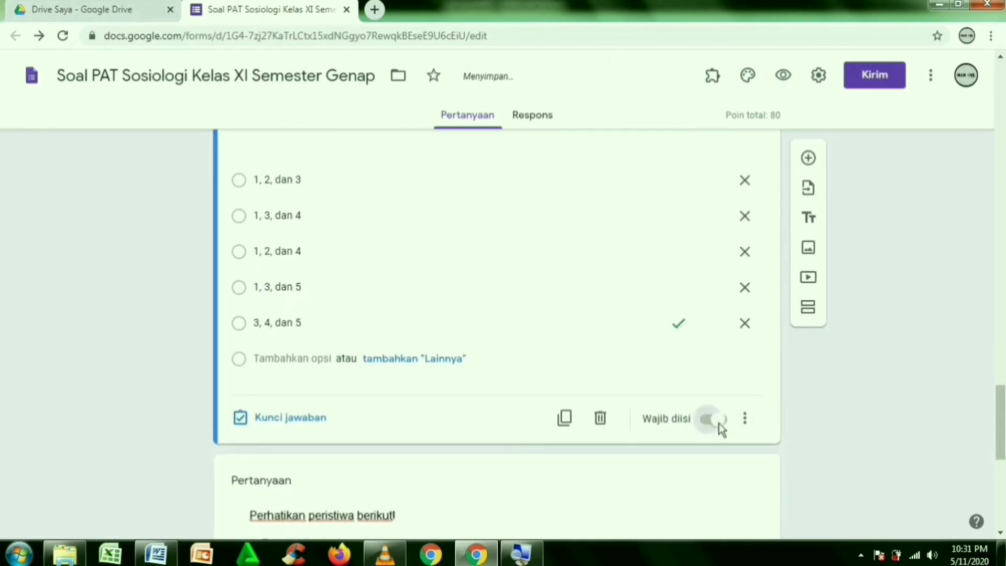
click(750, 422)
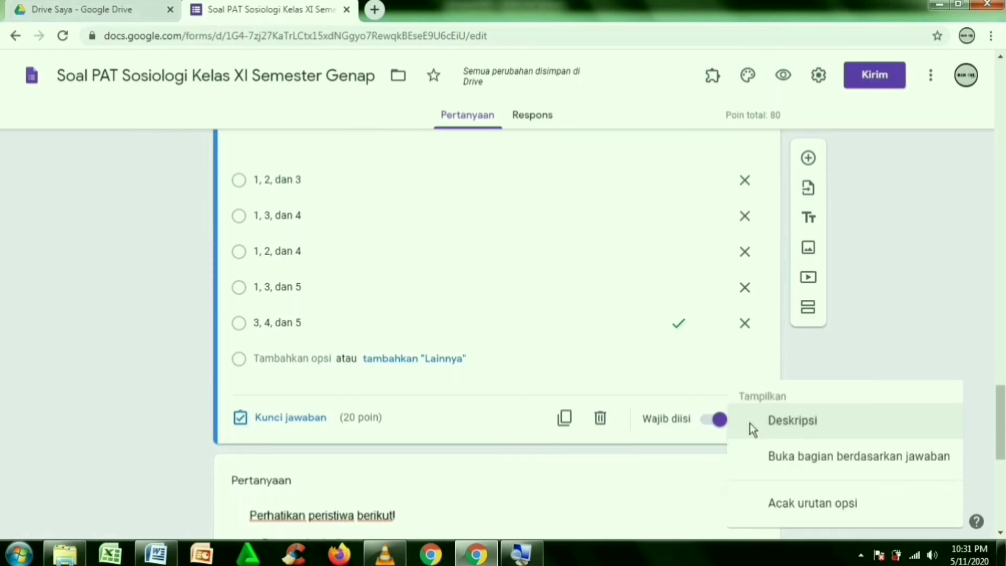
click(797, 502)
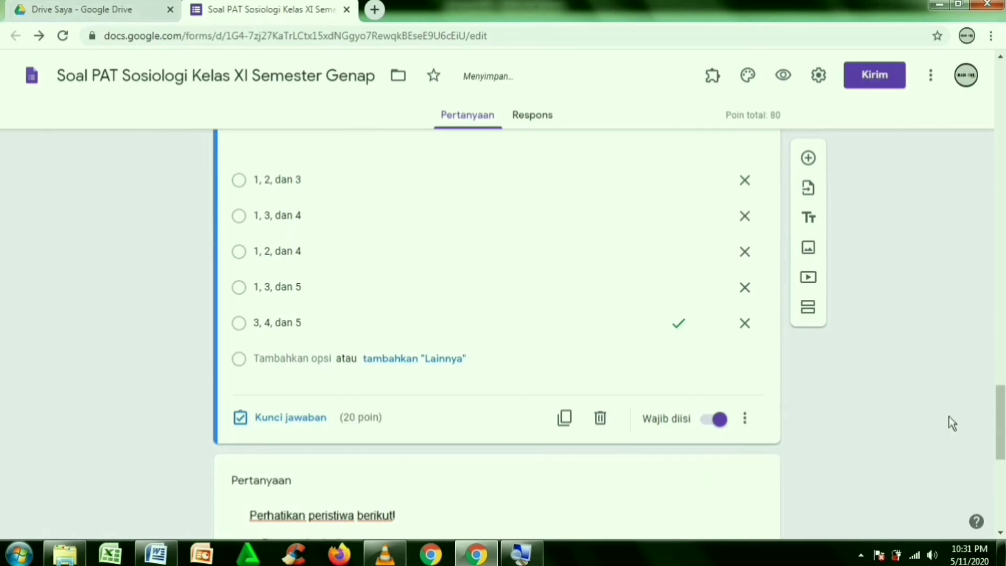
Assign 20 points in the answer key of the last question, on internal causes of social change.
drag(998, 426, 999, 494)
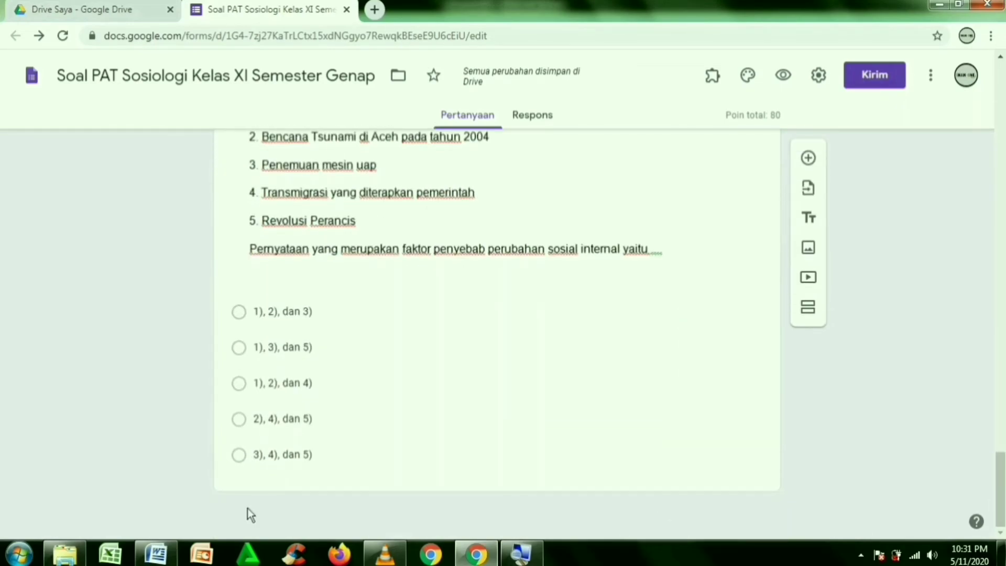
click(266, 489)
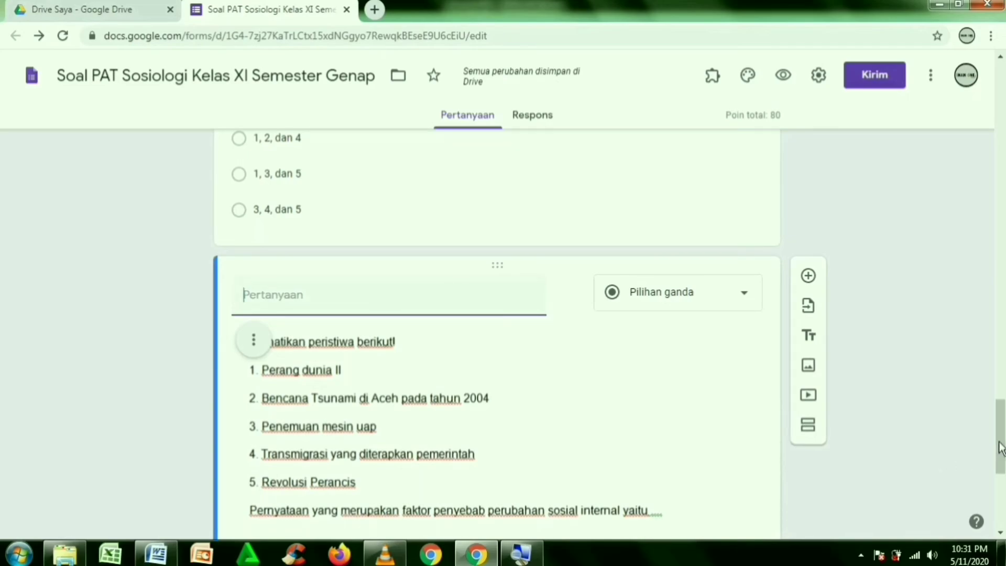
drag(998, 455, 985, 511)
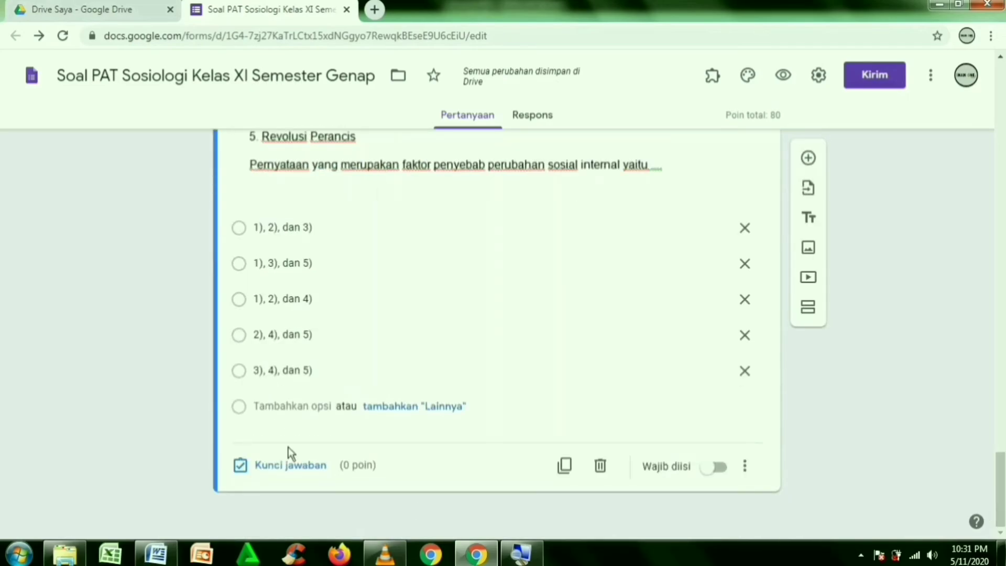
click(265, 465)
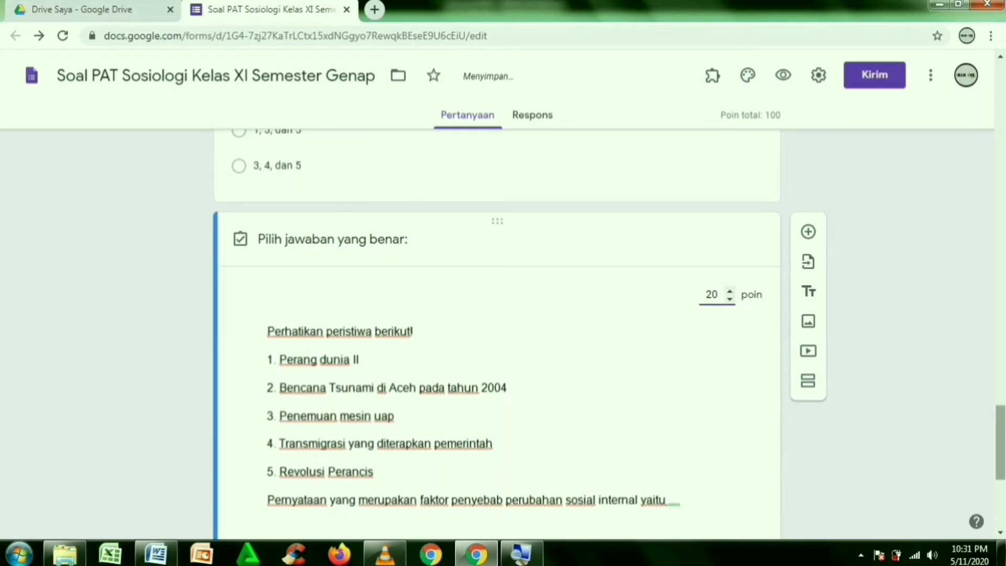
scroll(498, 335, down, 5)
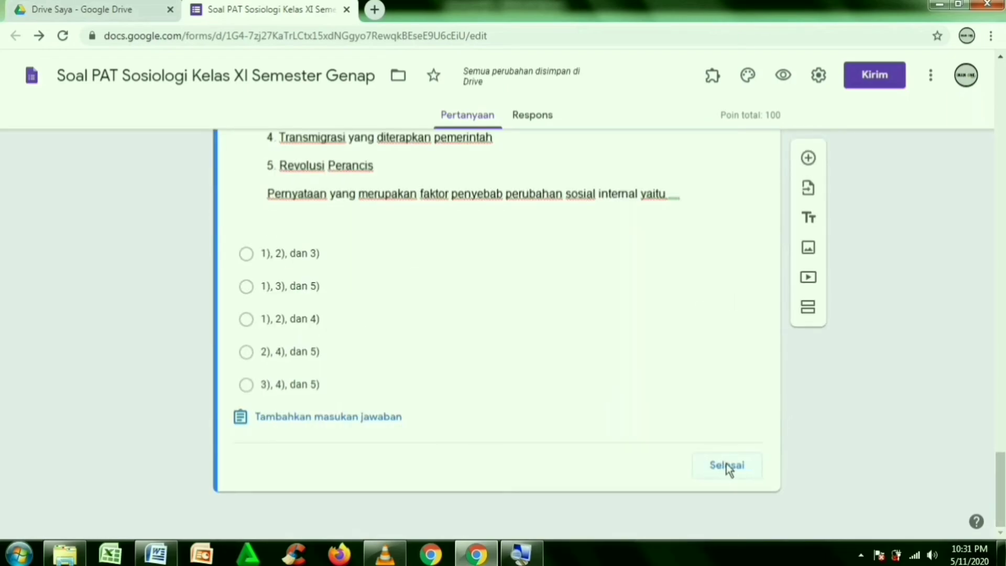
click(727, 467)
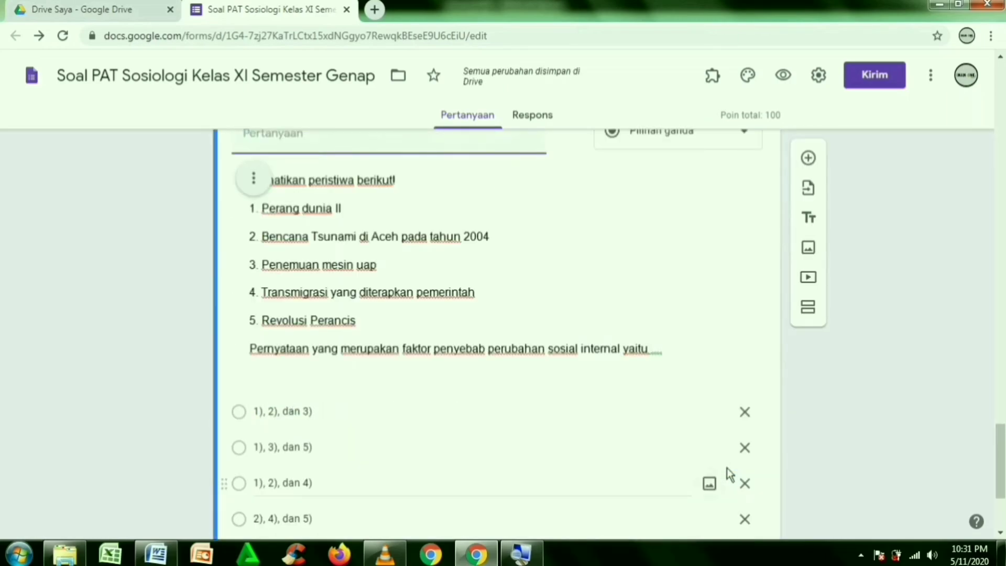
Mark "3), 4), dan 5)" as the correct answer in the answer key of the internal social change question.
scroll(730, 474, down, 3)
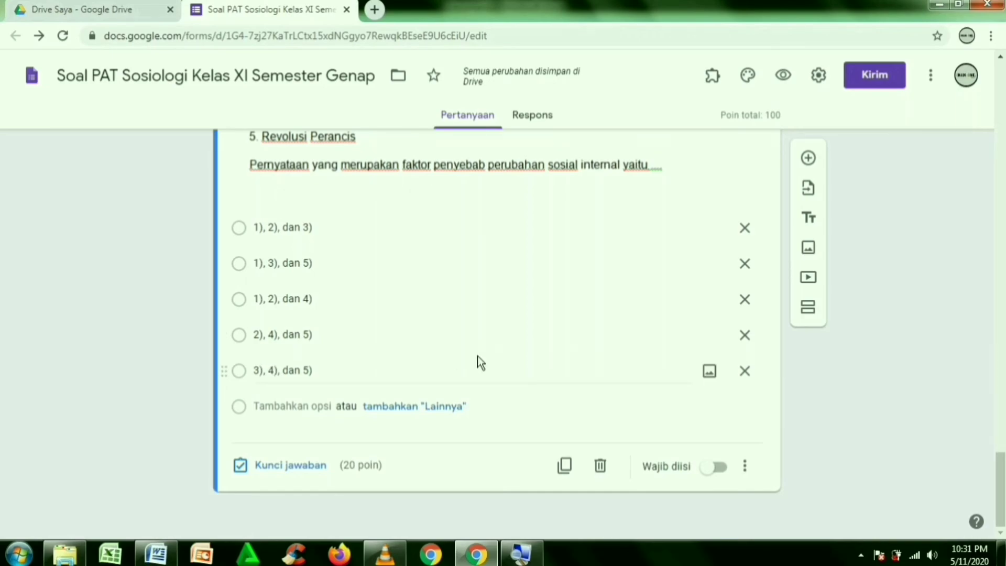
click(241, 371)
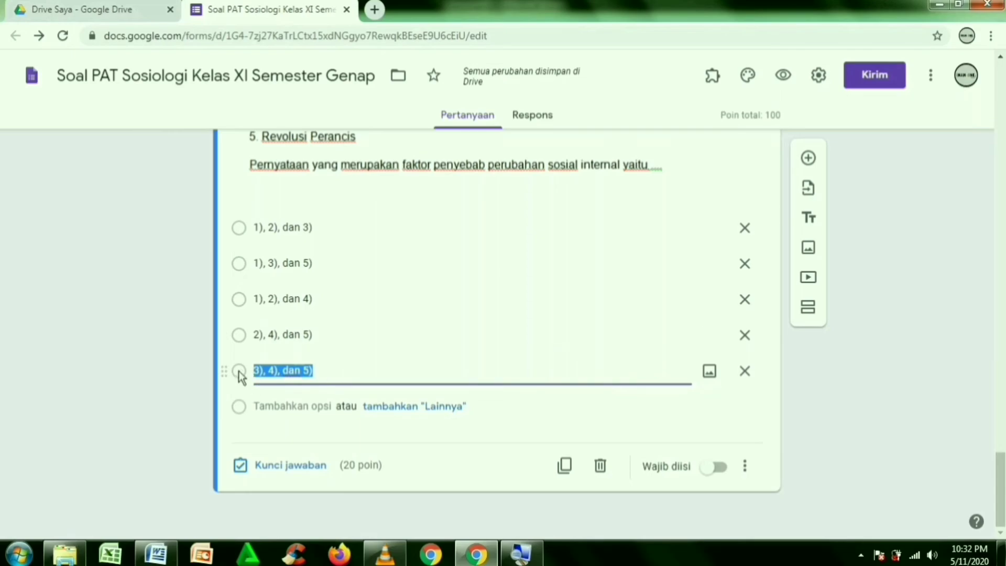
click(243, 466)
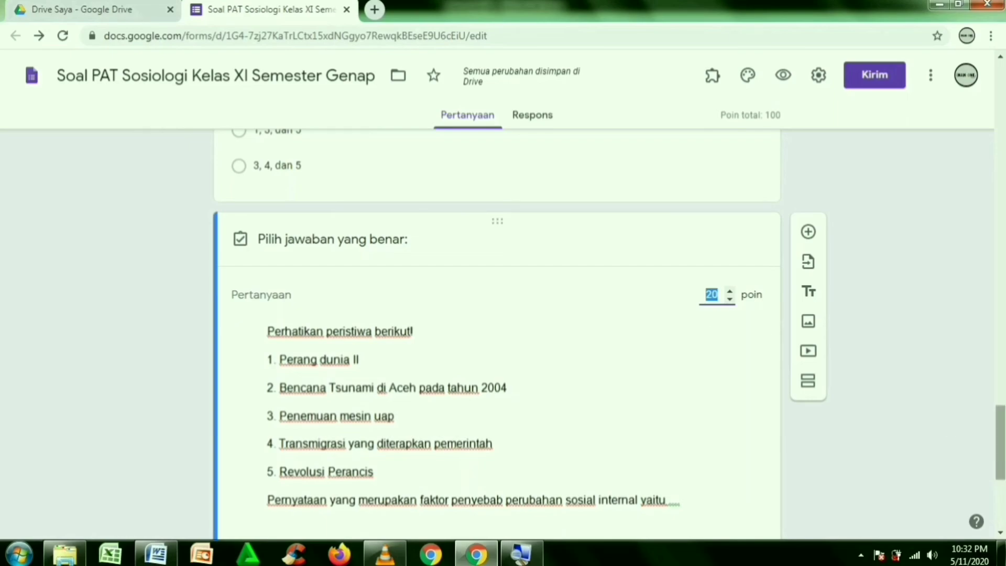
scroll(1001, 443, down, 5)
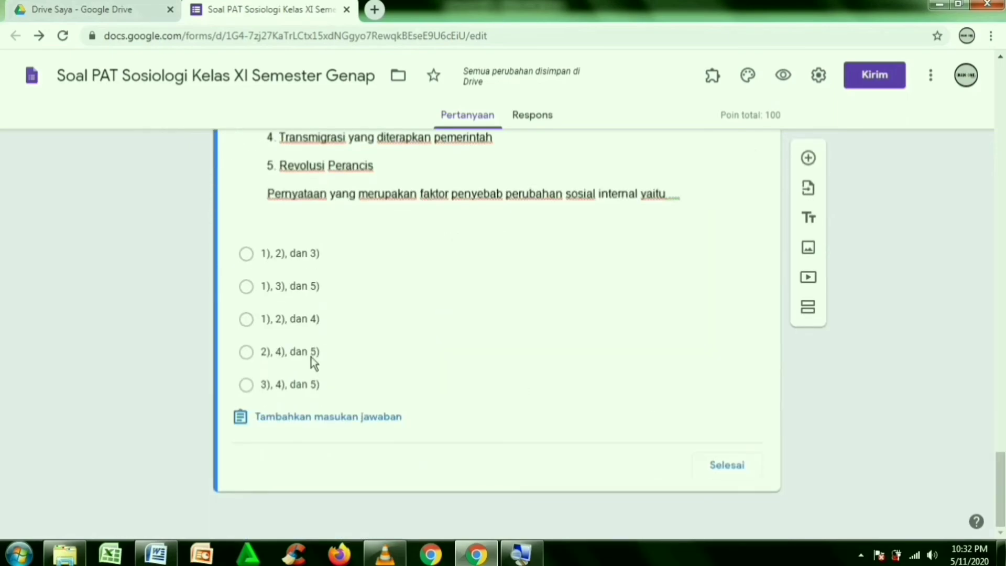
click(248, 386)
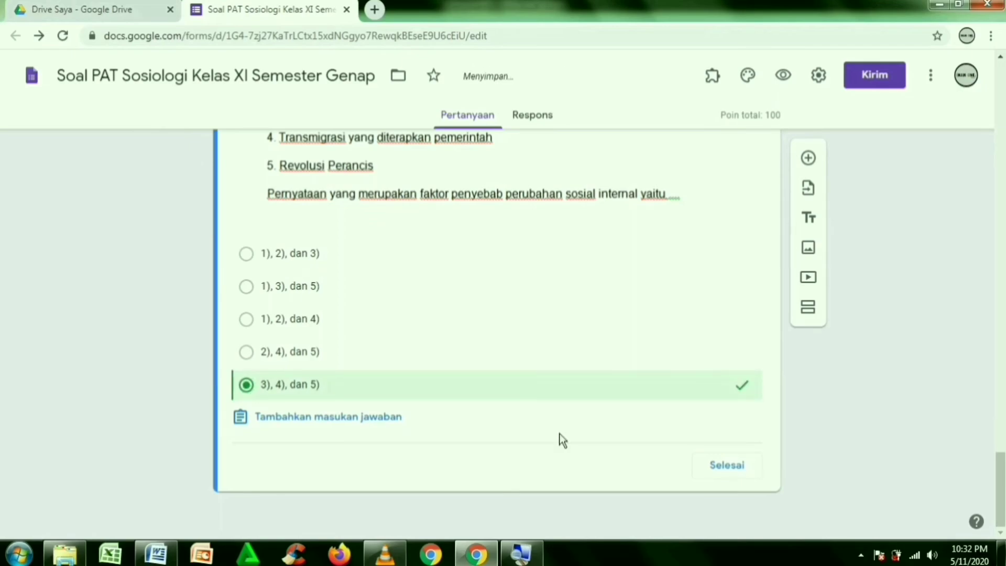
click(727, 465)
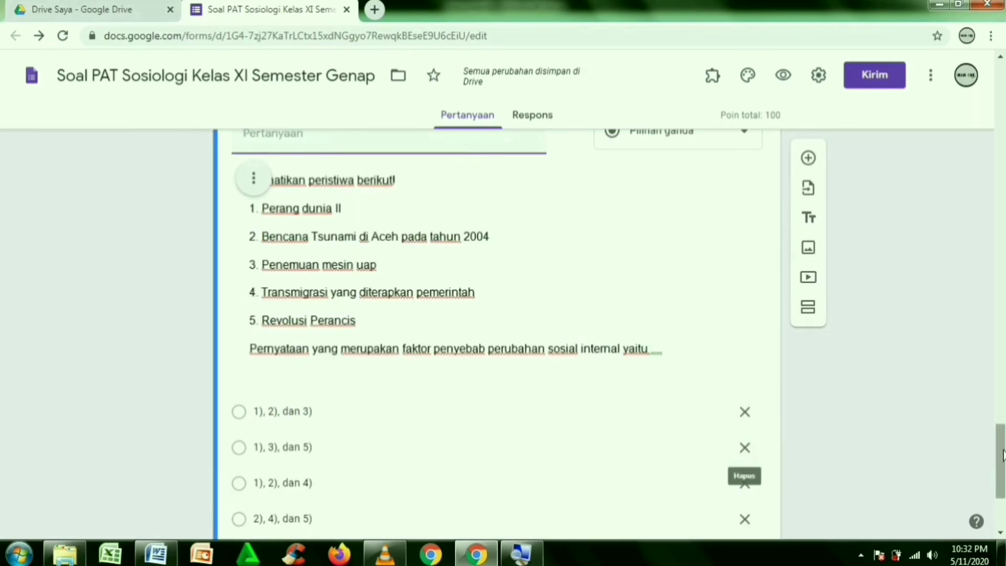
Make the internal social change question required and shuffle its option order.
drag(1002, 454, 1003, 532)
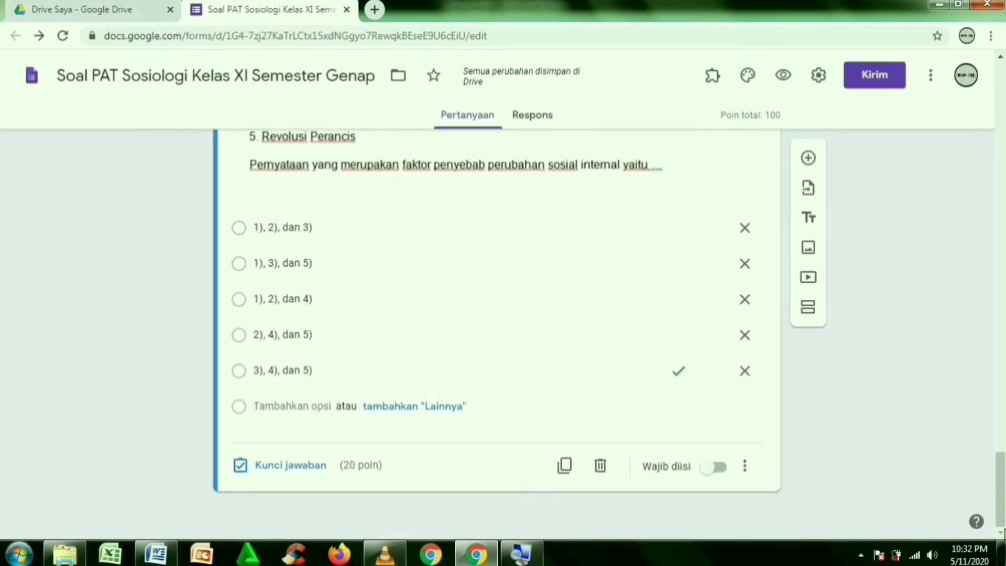
click(717, 467)
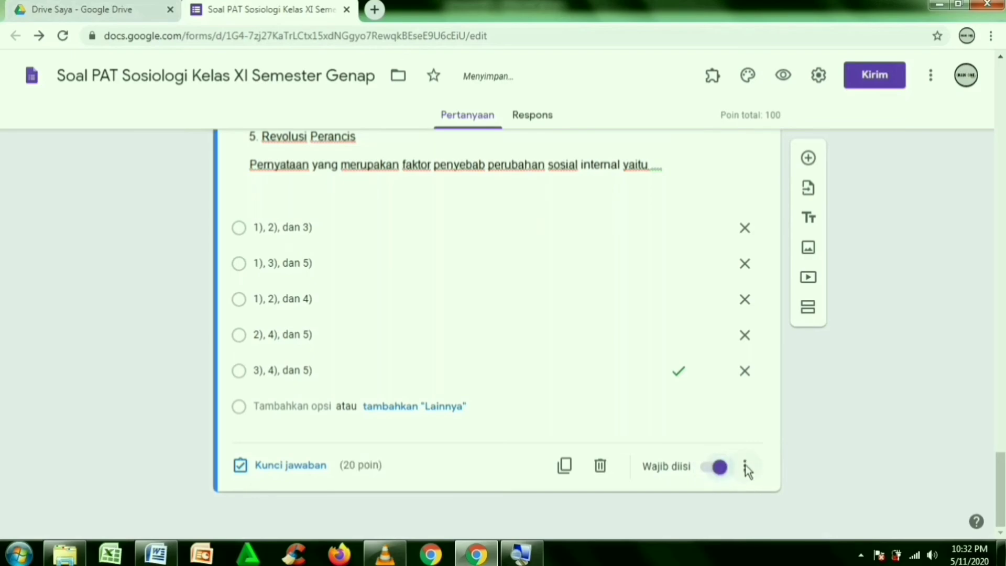
click(745, 466)
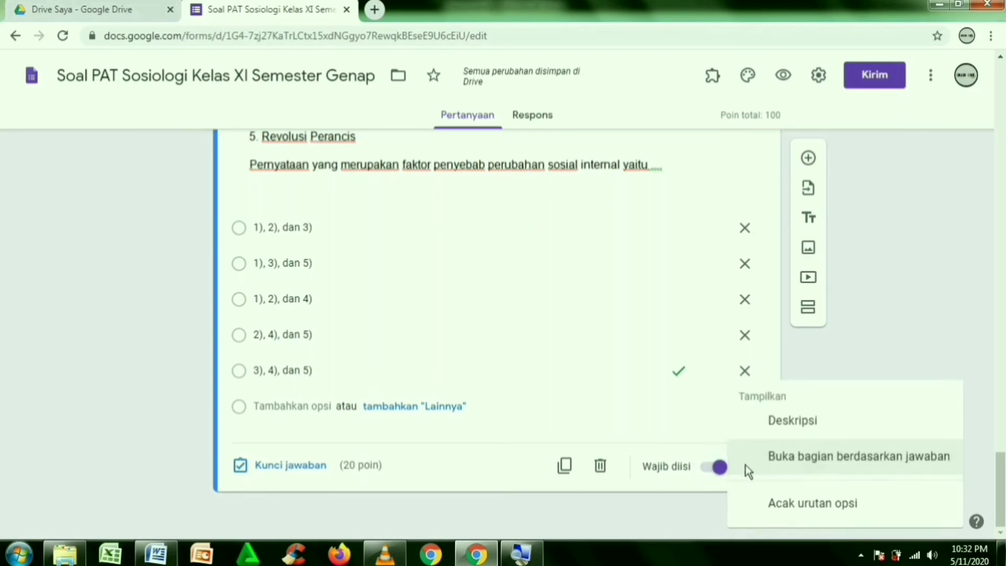
click(816, 501)
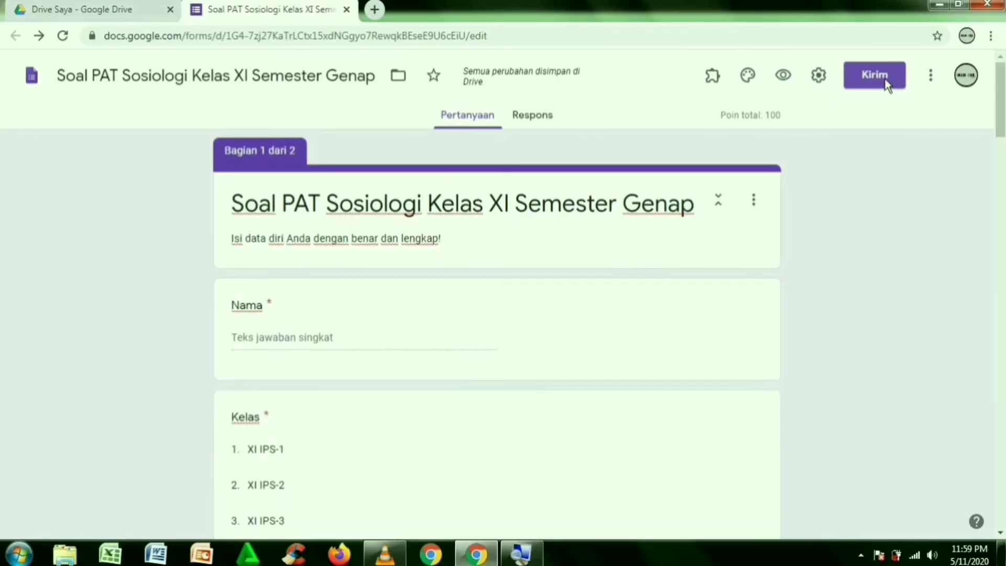
Generate a shortened link for sending the form, copy it, and close the sharing dialog.
click(892, 79)
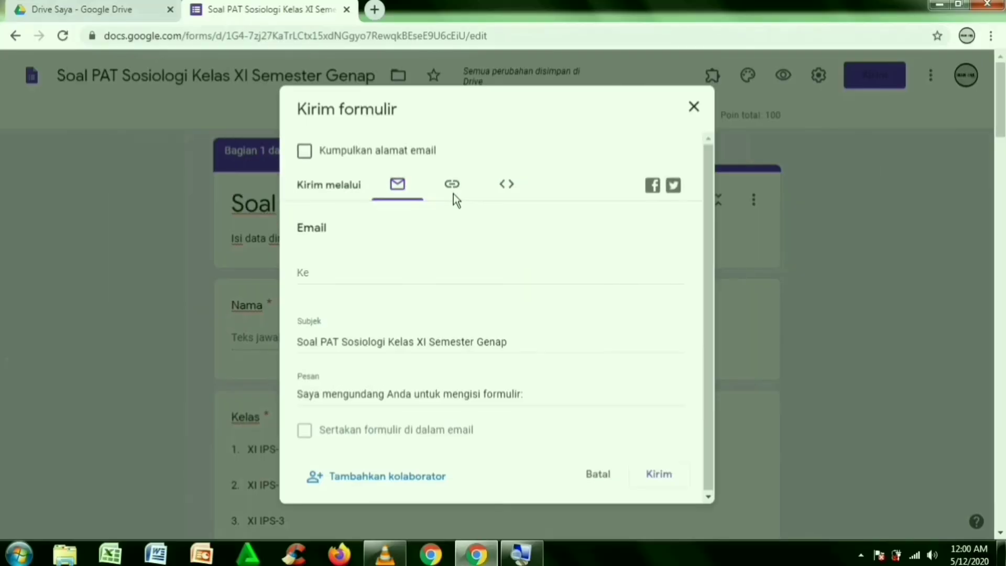
click(453, 186)
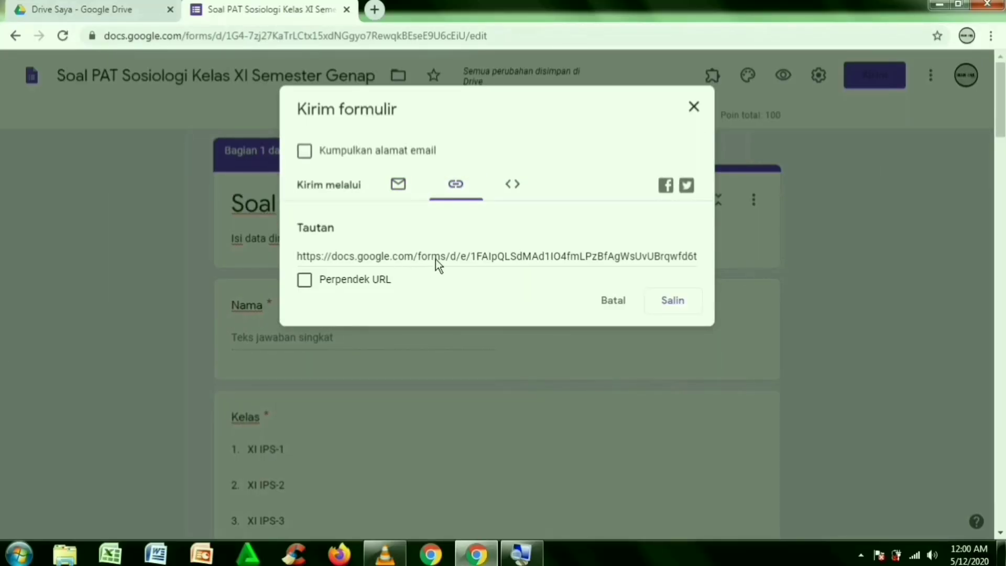
click(303, 259)
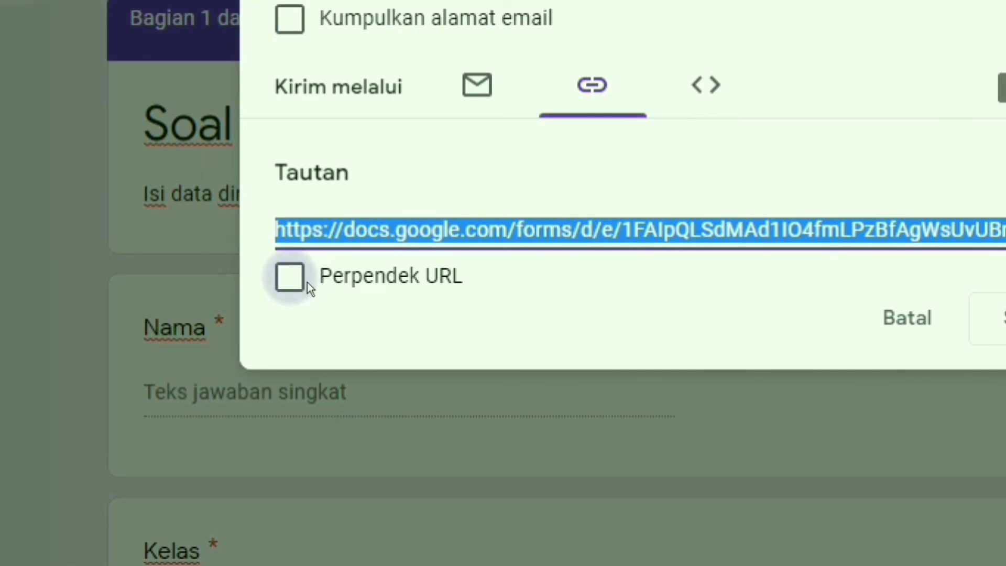
click(307, 282)
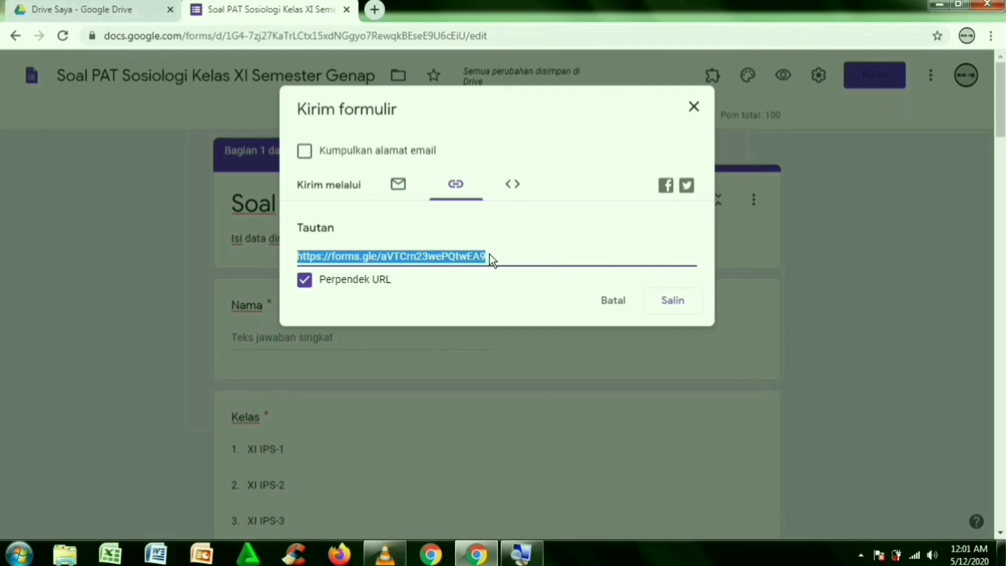
click(672, 300)
click(694, 108)
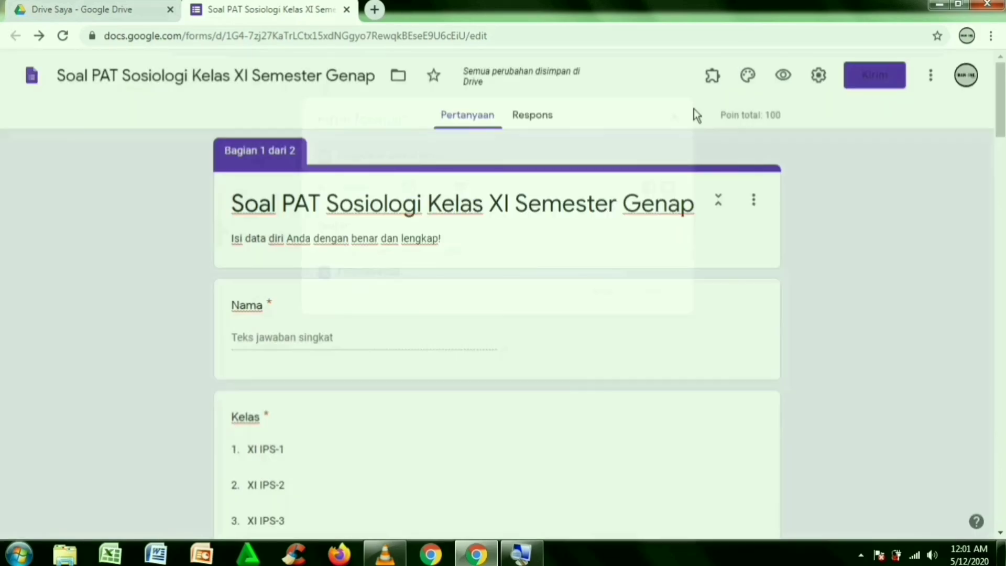